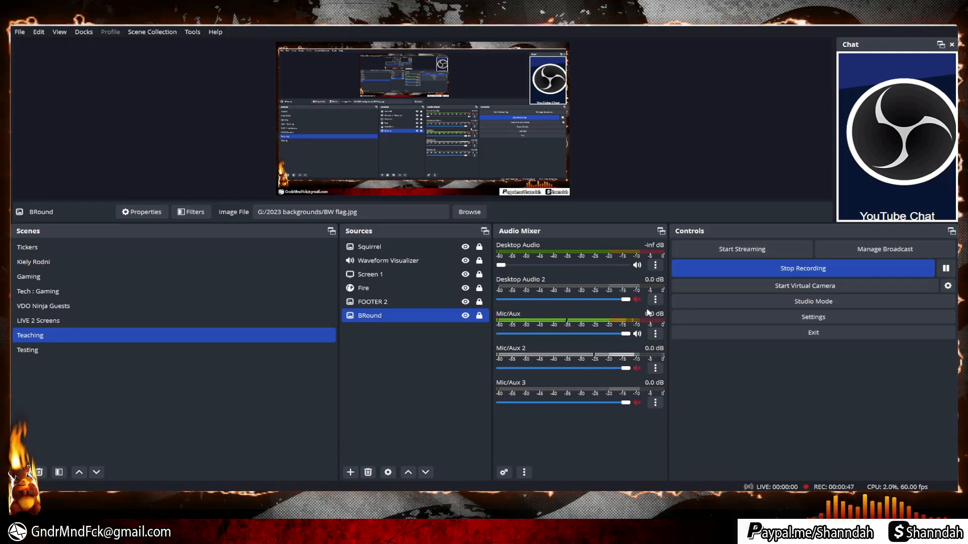
Hide the Mic/Aux 3, Mic/Aux 2 and Desktop Audio 2 channels from the Audio Mixer.
{"action": "left_click", "coordinate": [637, 402]}
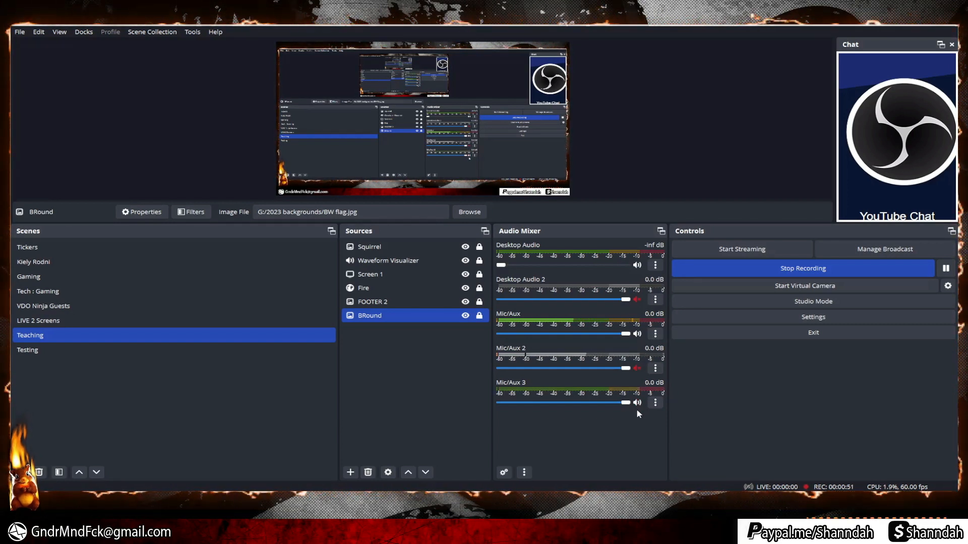
{"action": "left_click", "coordinate": [637, 403]}
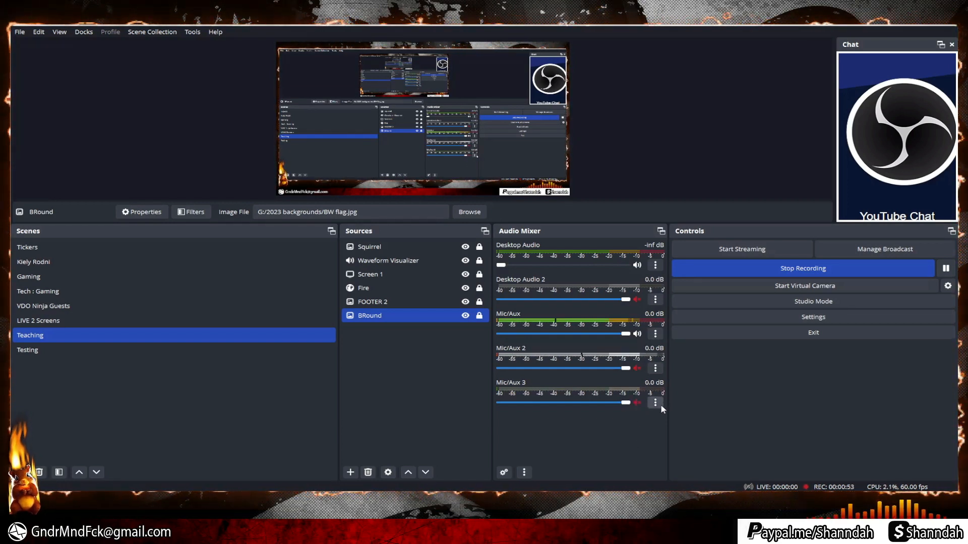
{"action": "left_click", "coordinate": [656, 403]}
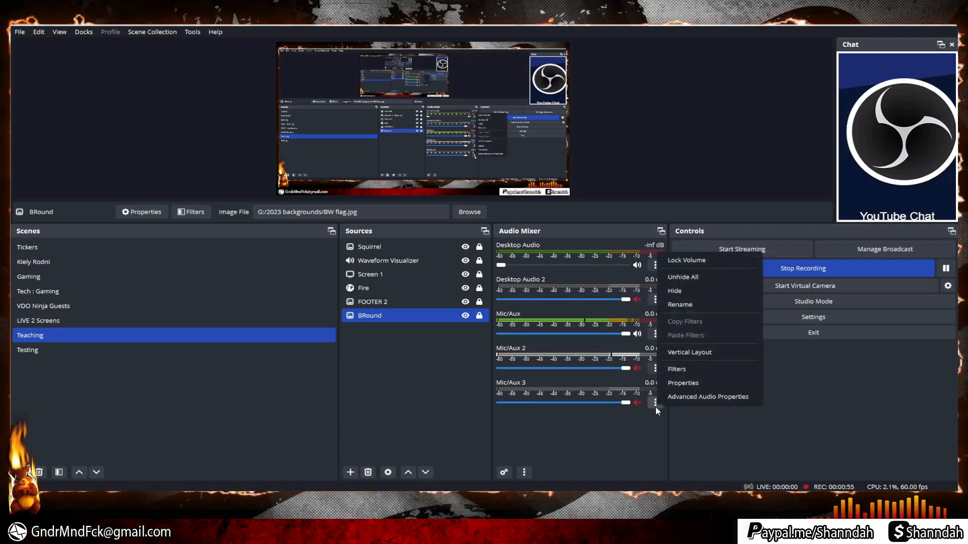
{"action": "left_click", "coordinate": [688, 292]}
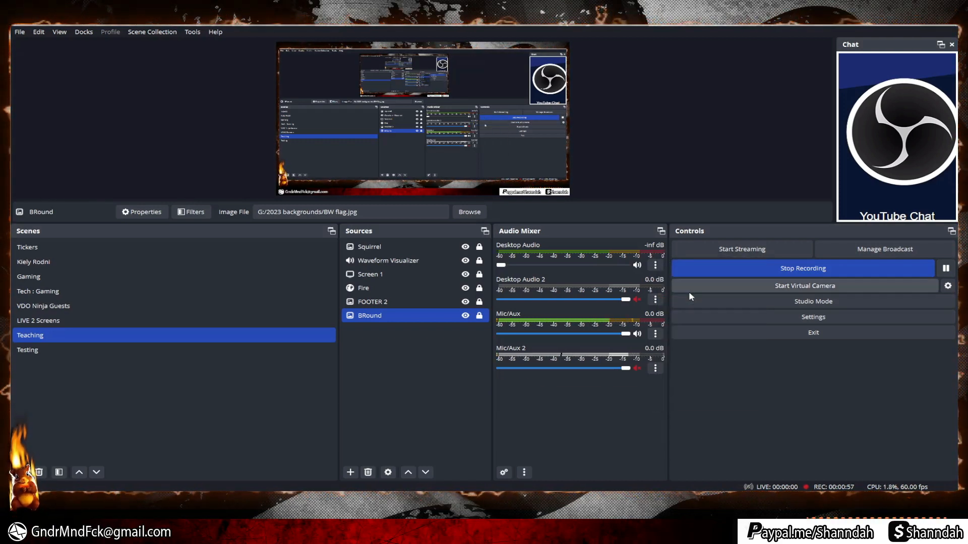
{"action": "left_click", "coordinate": [656, 369]}
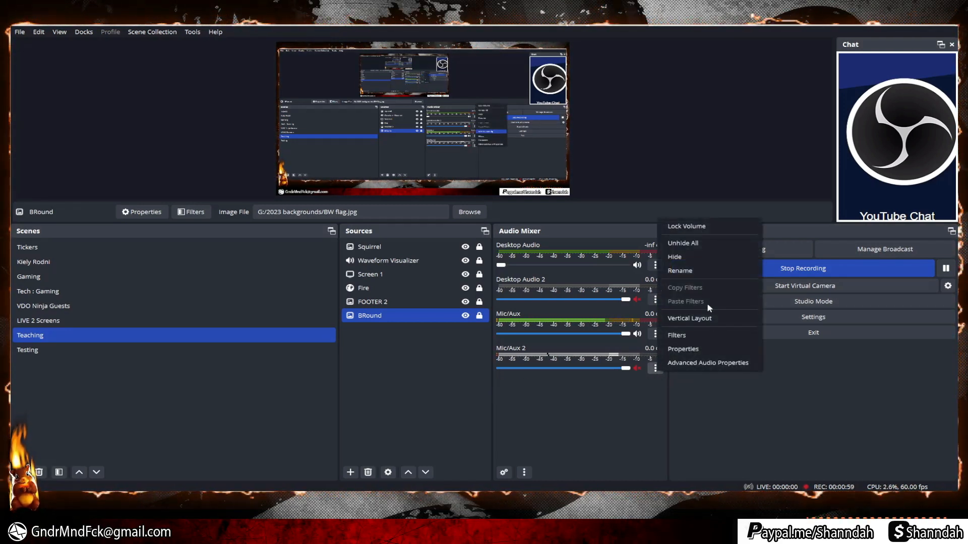
{"action": "left_click", "coordinate": [675, 256]}
{"action": "left_click", "coordinate": [655, 300]}
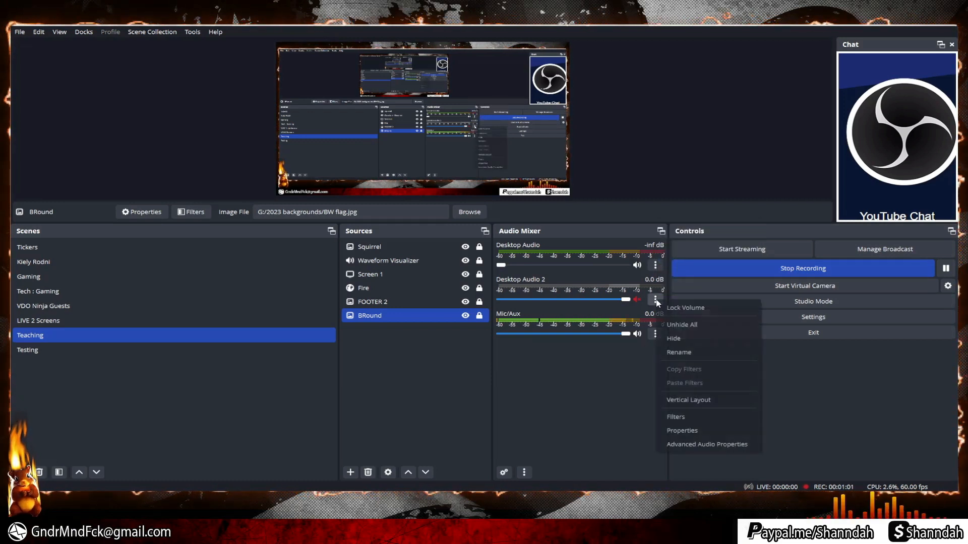
{"action": "left_click", "coordinate": [674, 338]}
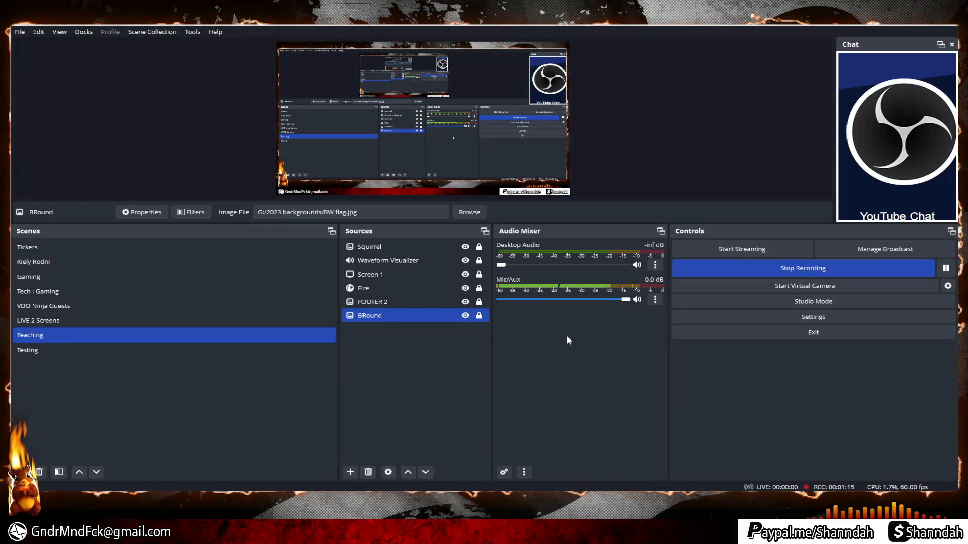
Switch the Audio Mixer to Vertical Layout so channels show as vertical level meters.
{"action": "right_click", "coordinate": [545, 385]}
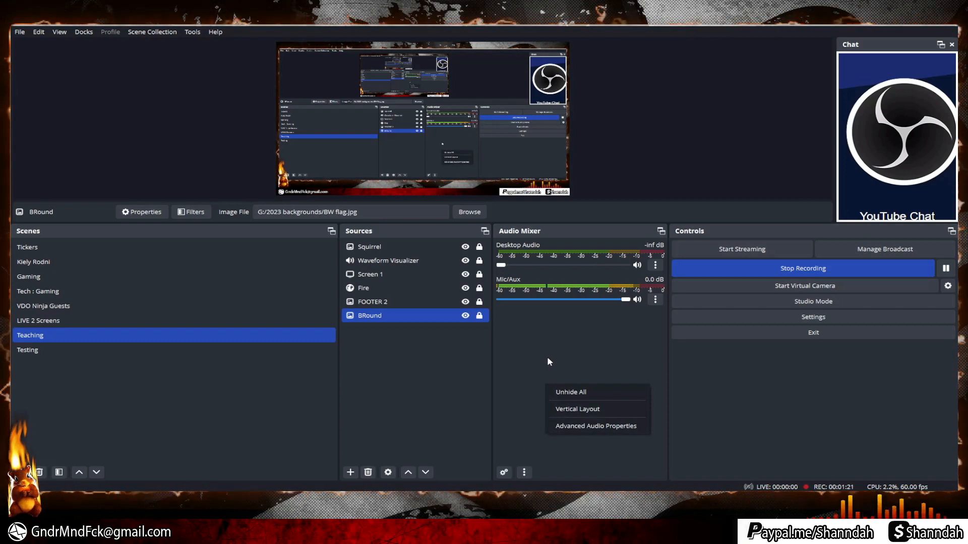
{"action": "left_click", "coordinate": [579, 408]}
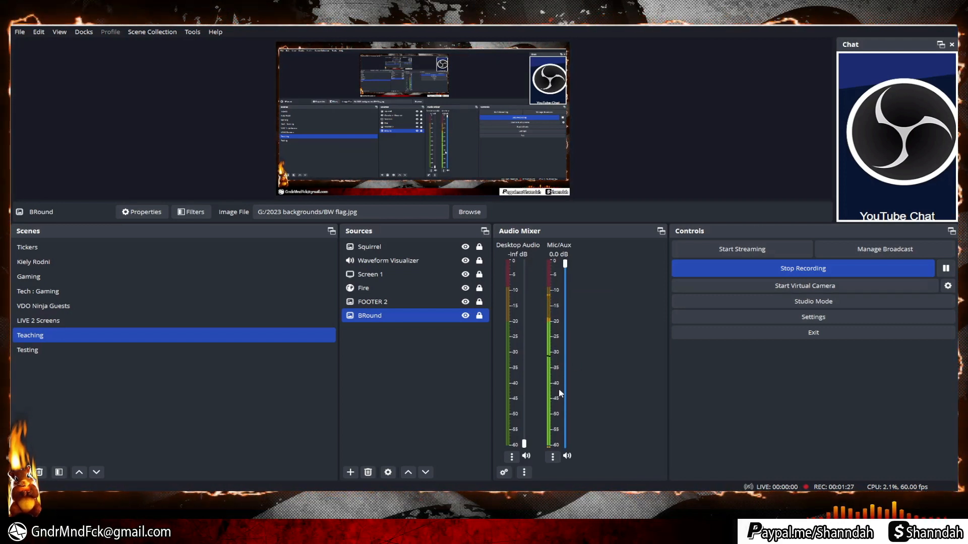
{"action": "right_click", "coordinate": [607, 387]}
Turn off Vertical Layout, enlarge Advanced Audio Properties, and keep Mic/Aux monitoring at Monitor Off.
{"action": "left_click", "coordinate": [629, 412]}
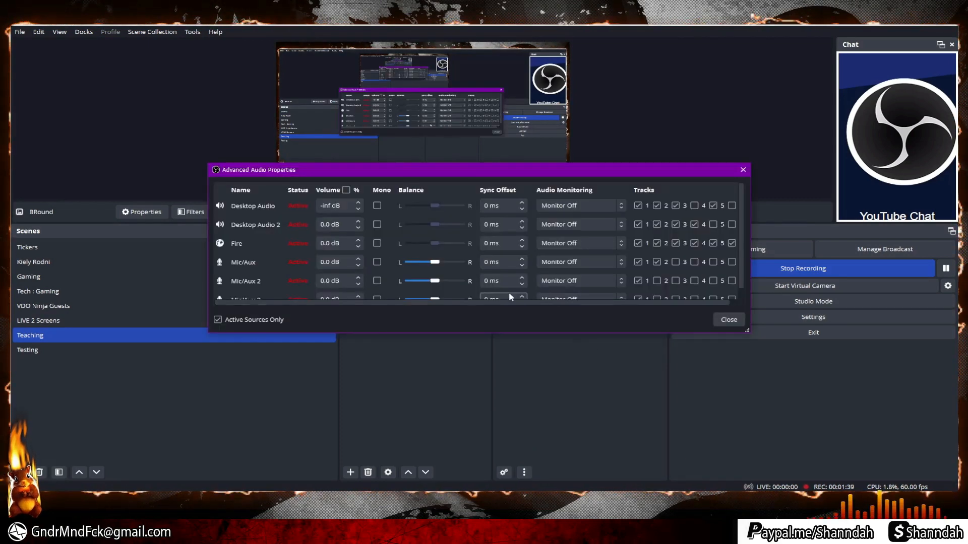
{"action": "left_click_drag", "start_coordinate": [504, 329], "coordinate": [503, 385]}
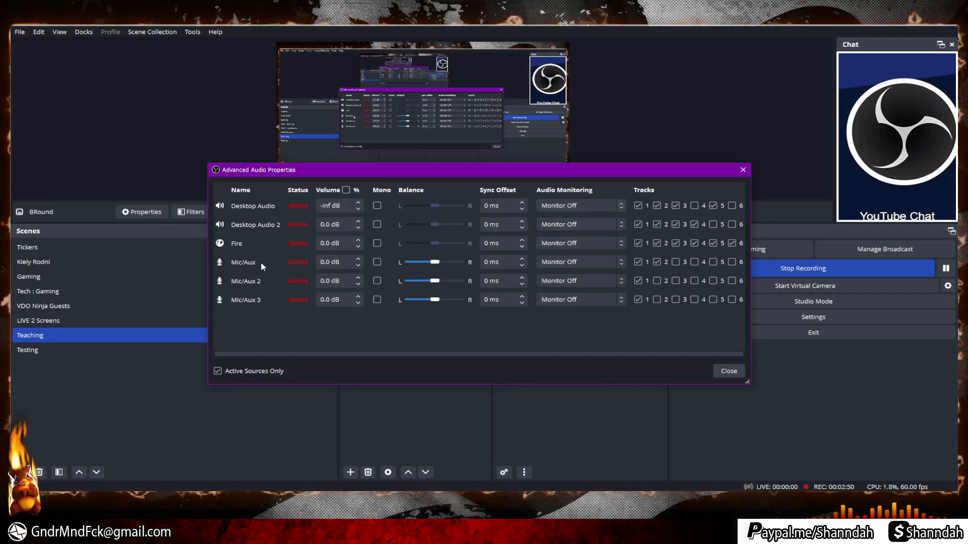
{"action": "left_click", "coordinate": [606, 262]}
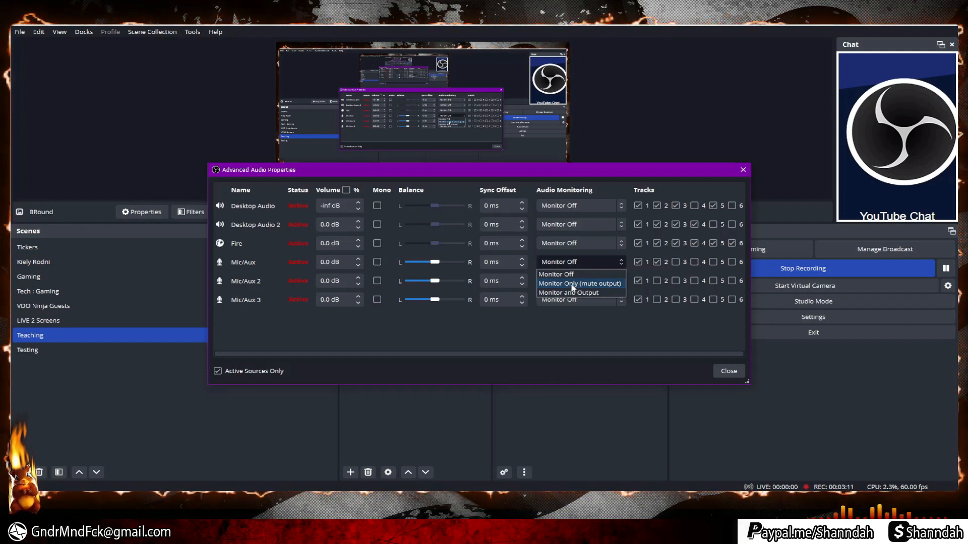
{"action": "left_click", "coordinate": [609, 371]}
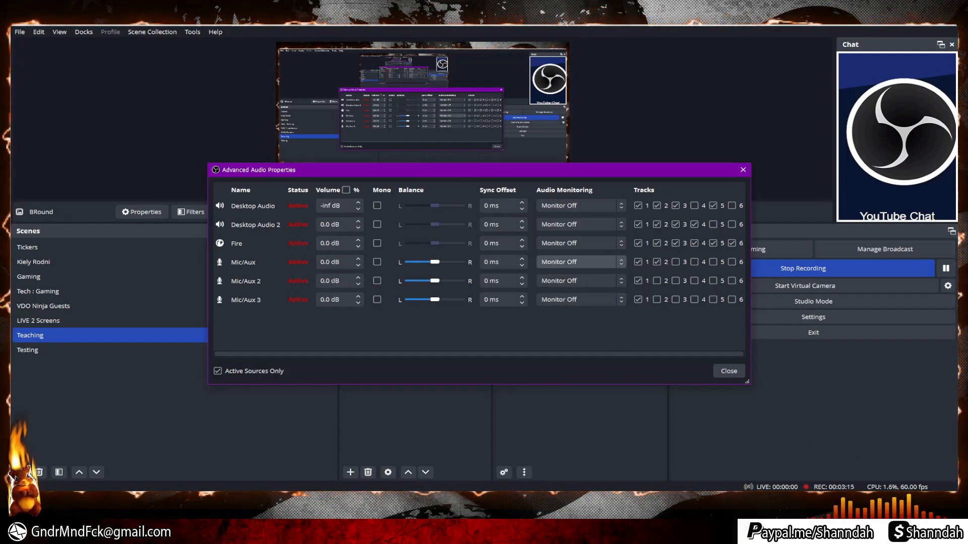
{"action": "right_click", "coordinate": [825, 527]}
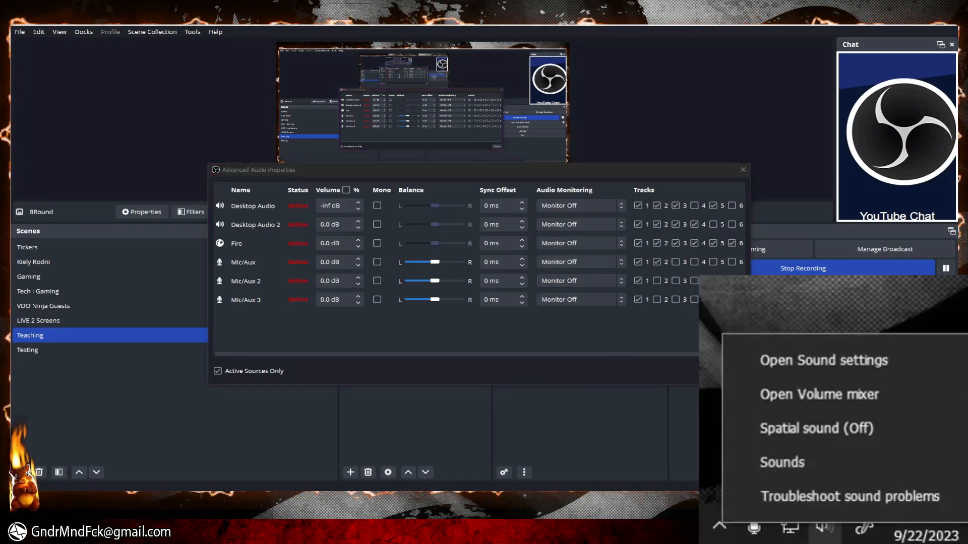
{"action": "left_click", "coordinate": [782, 462]}
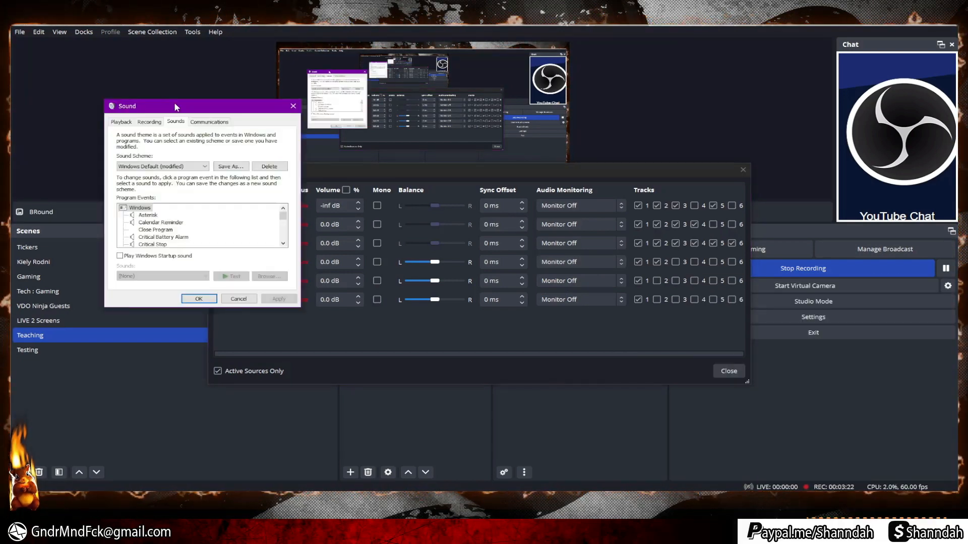
{"action": "left_click_drag", "start_coordinate": [178, 109], "coordinate": [267, 117]}
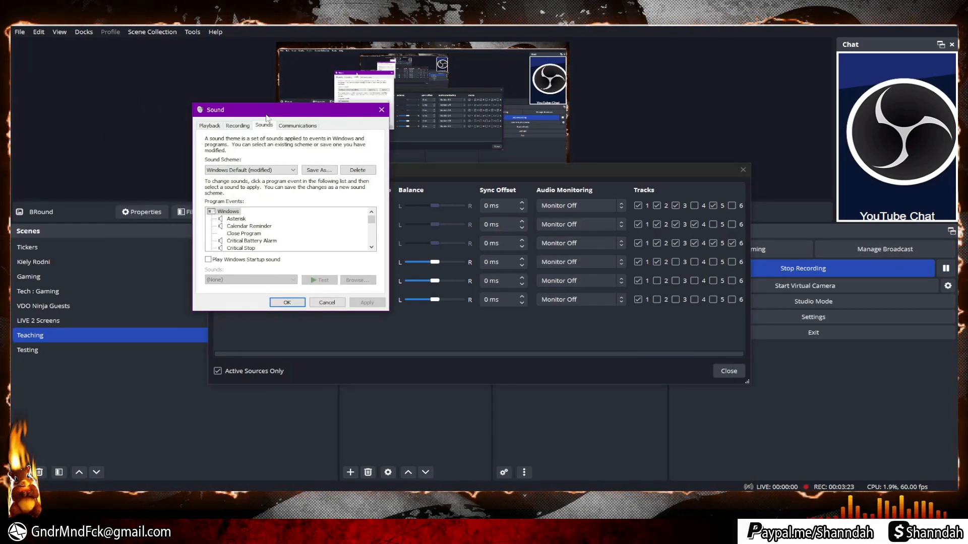
{"action": "left_click", "coordinate": [237, 126]}
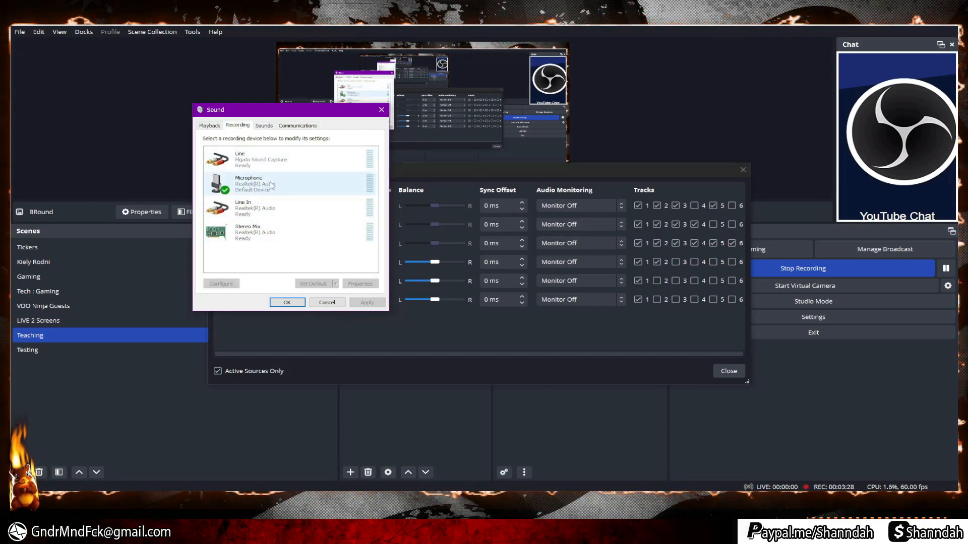
{"action": "left_click", "coordinate": [252, 184]}
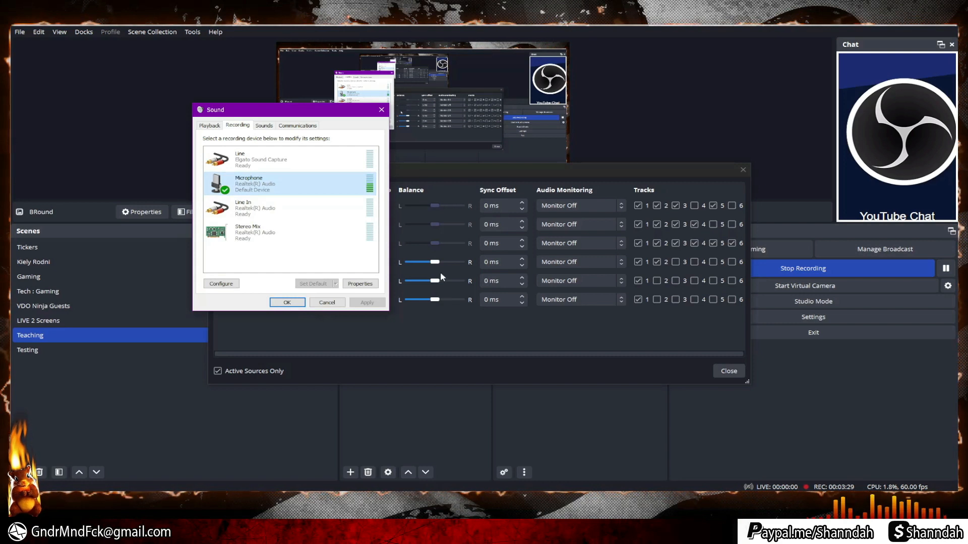
{"action": "left_click", "coordinate": [362, 285]}
{"action": "left_click", "coordinate": [247, 161]}
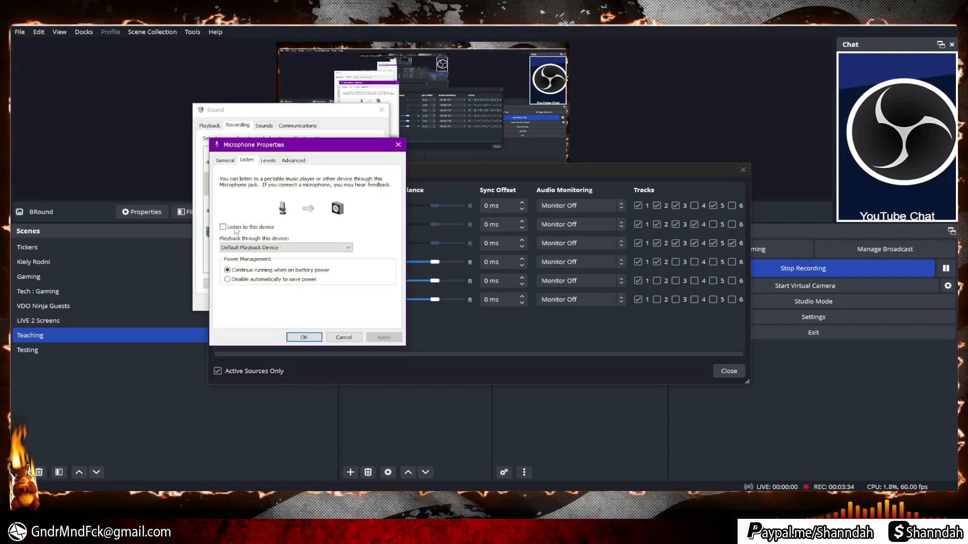
{"action": "left_click", "coordinate": [259, 247]}
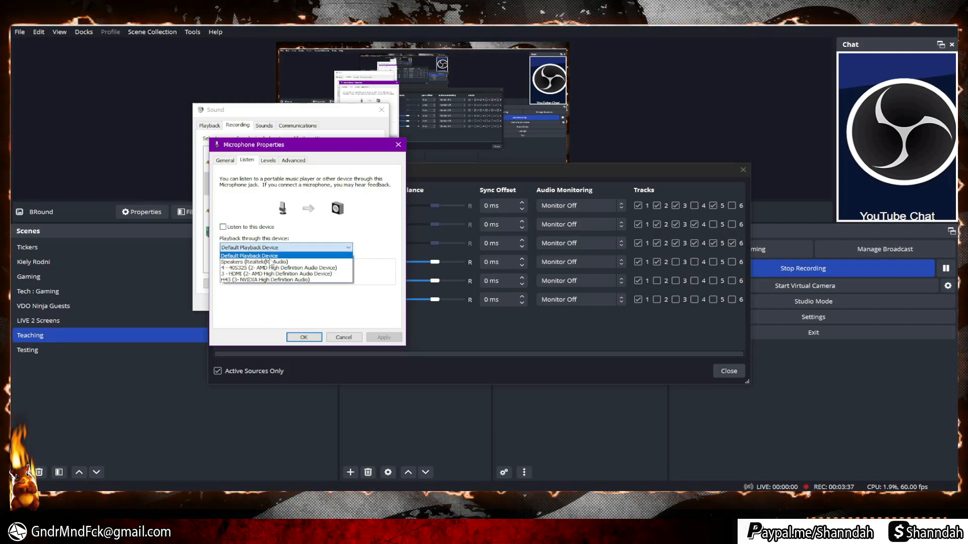
{"action": "left_click", "coordinate": [311, 317]}
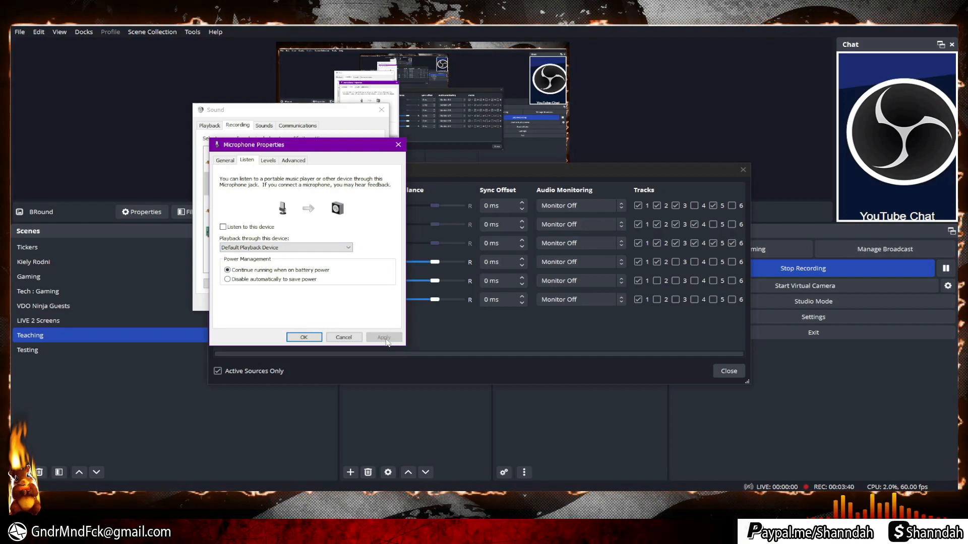
{"action": "left_click", "coordinate": [306, 339]}
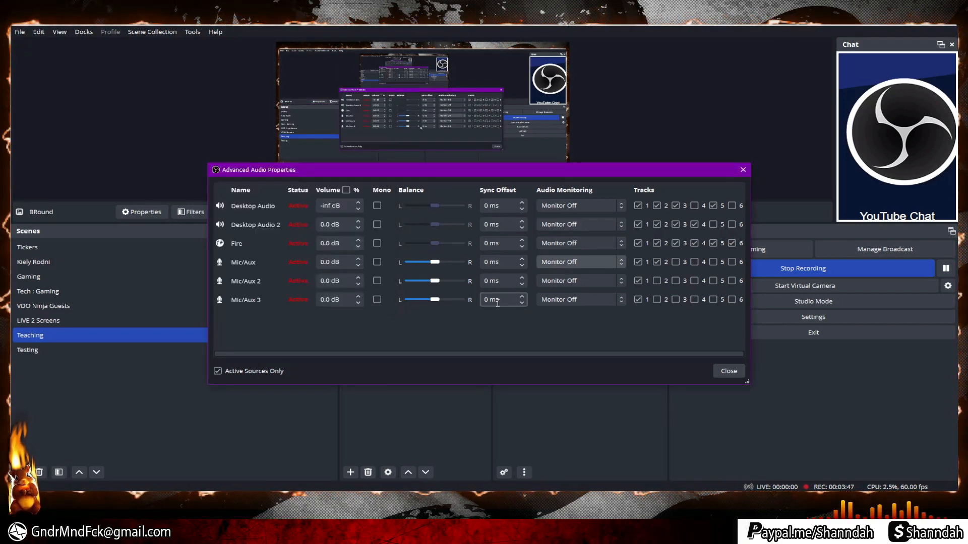
Close the Advanced Audio Properties window to return to the main mixer.
{"action": "left_click", "coordinate": [728, 372]}
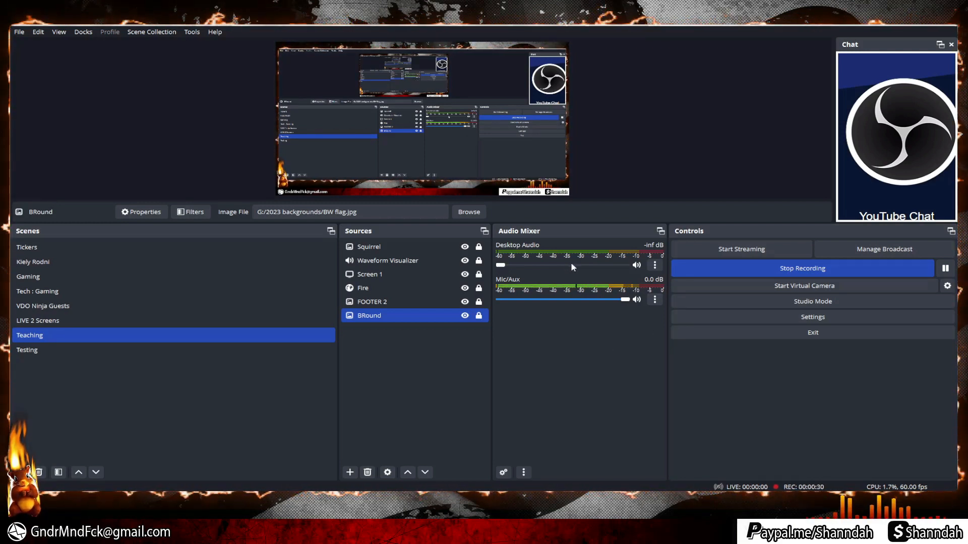
Raise Desktop Audio to about -13 dB and review its Limiter filter at -12.50 dB, 60 ms.
{"action": "left_click_drag", "start_coordinate": [503, 268], "coordinate": [576, 266]}
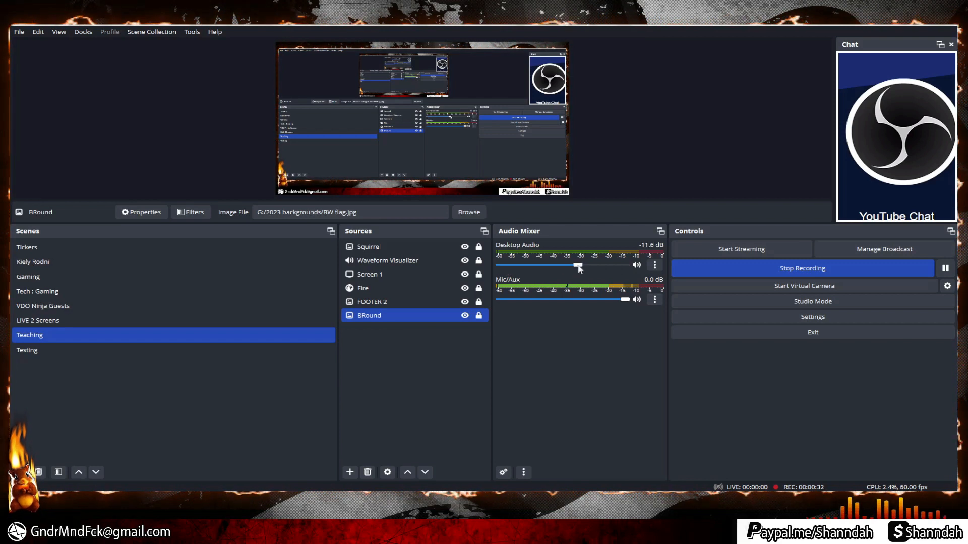
{"action": "left_click", "coordinate": [656, 266]}
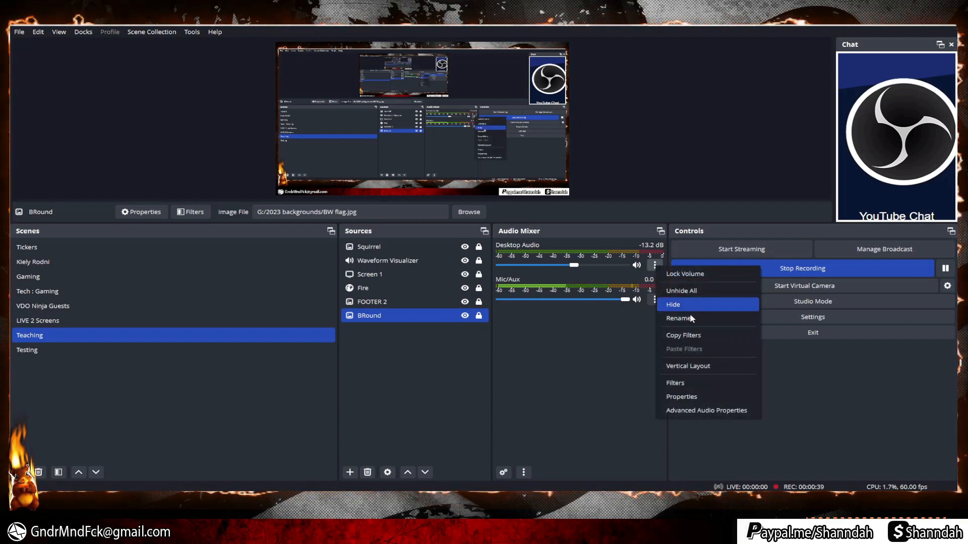
{"action": "left_click", "coordinate": [678, 384]}
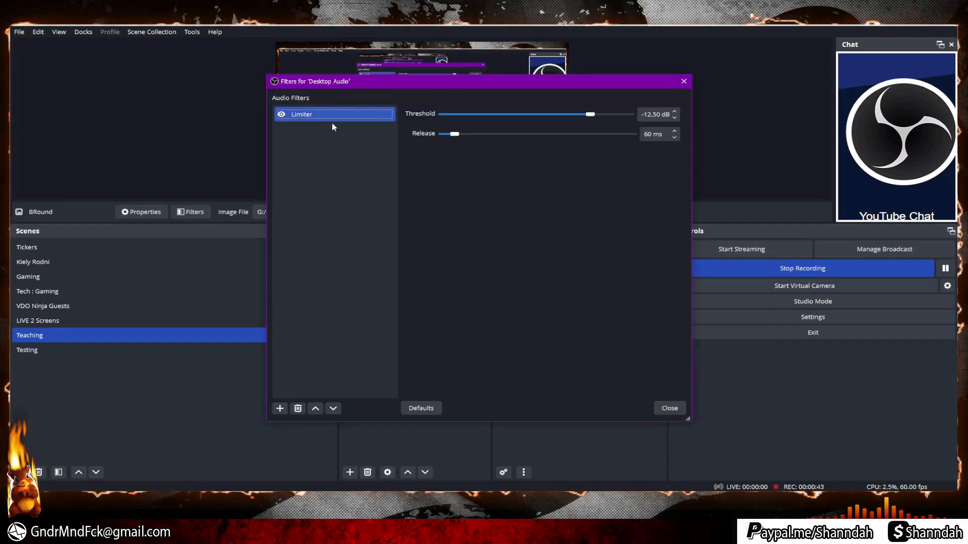
{"action": "left_click", "coordinate": [280, 408]}
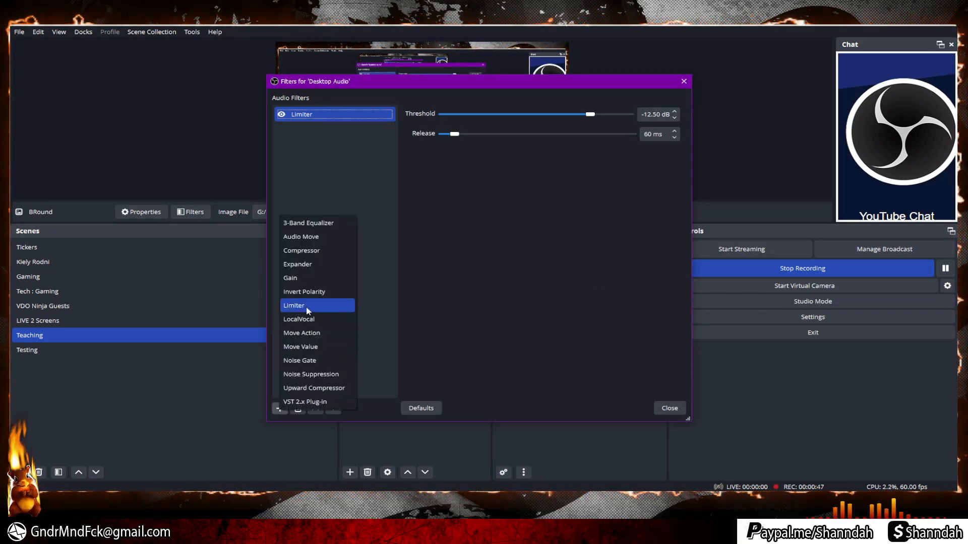
{"action": "left_click", "coordinate": [384, 304]}
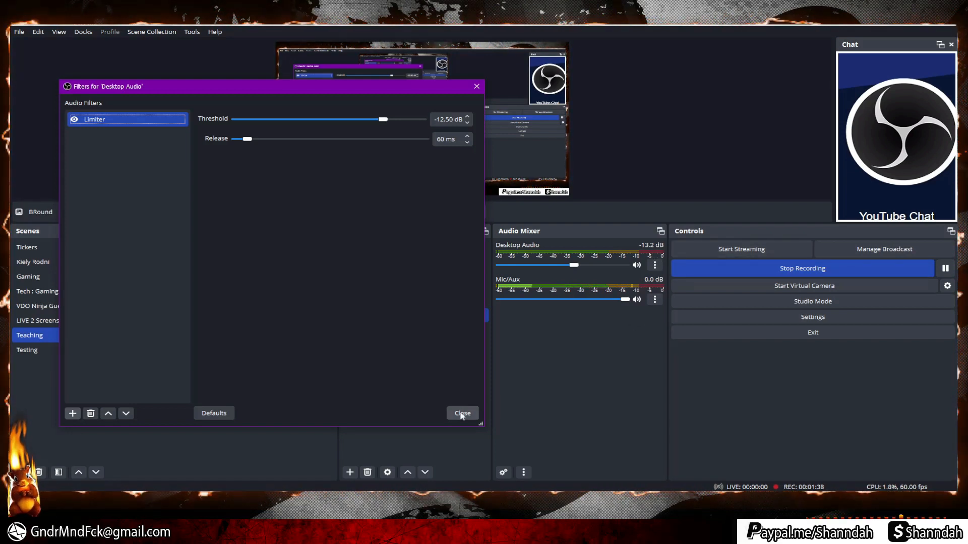
{"action": "left_click", "coordinate": [462, 414]}
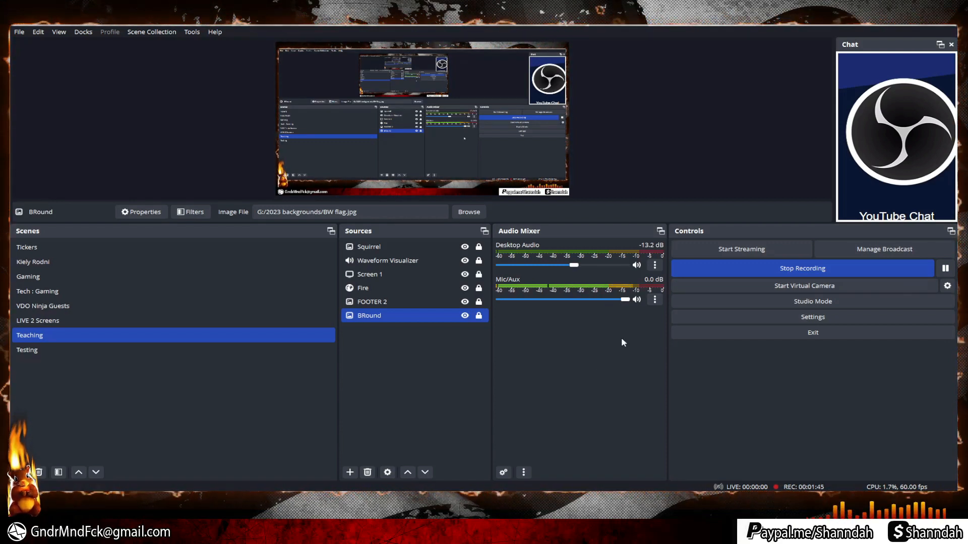
Open the Mic/Aux filters window, glance at the add-filter list, and move the window left.
{"action": "left_click", "coordinate": [654, 301]}
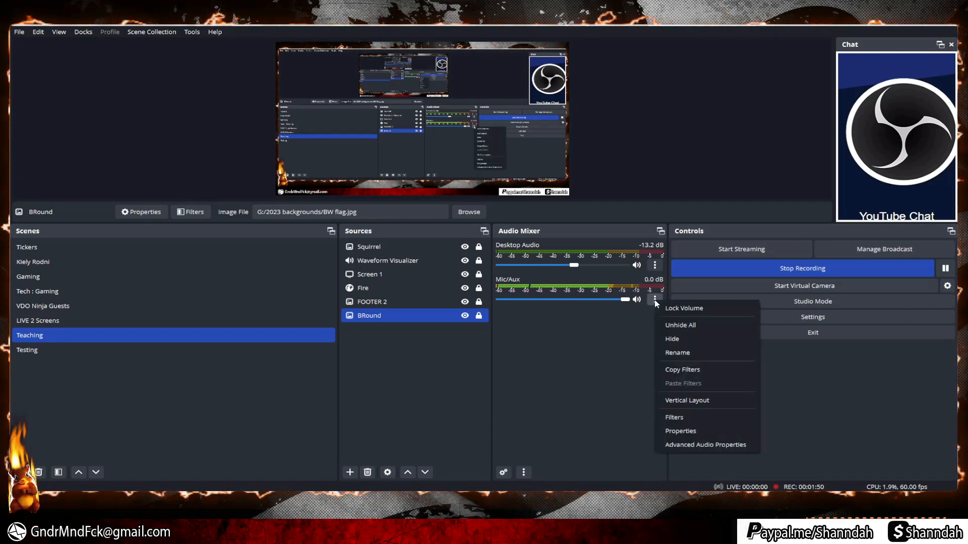
{"action": "left_click", "coordinate": [675, 417]}
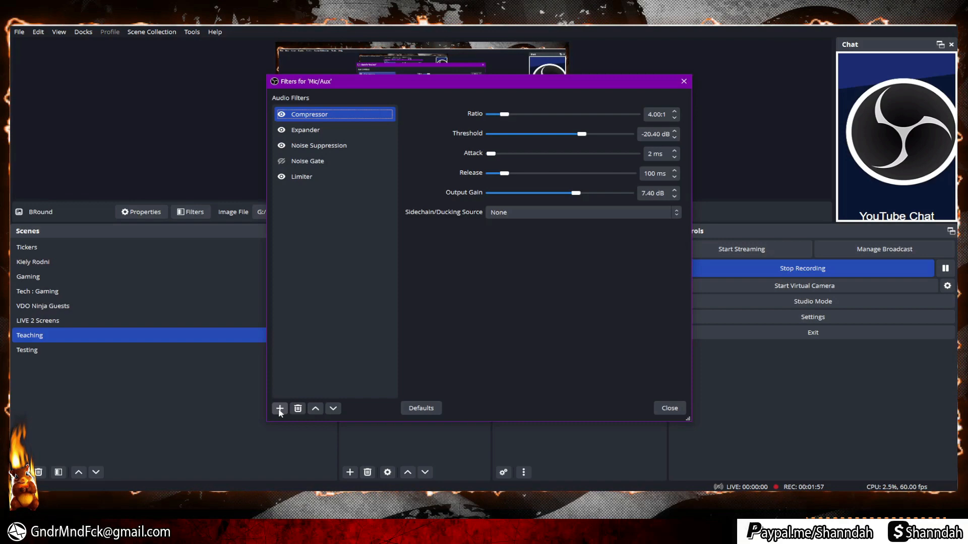
{"action": "left_click", "coordinate": [279, 408]}
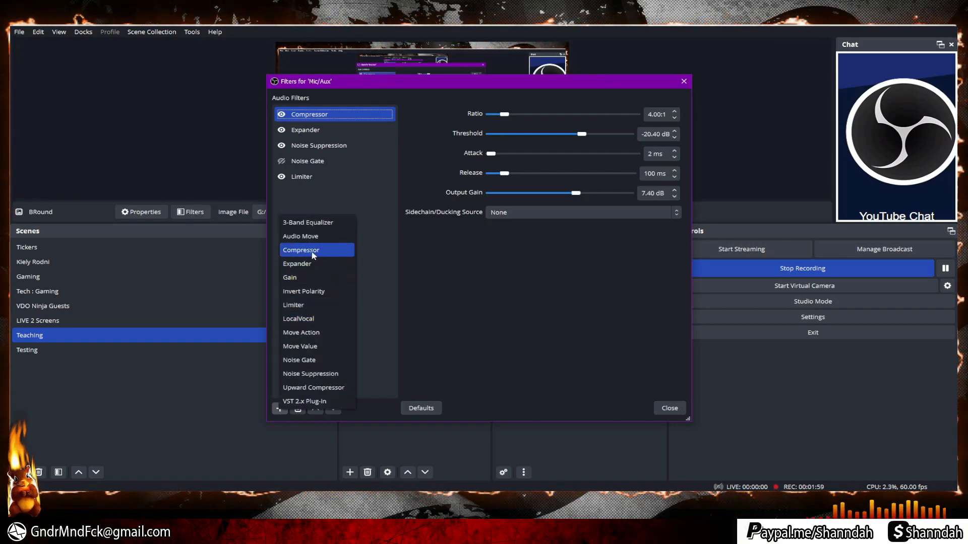
{"action": "left_click", "coordinate": [346, 114]}
{"action": "left_click_drag", "start_coordinate": [493, 82], "coordinate": [294, 103]}
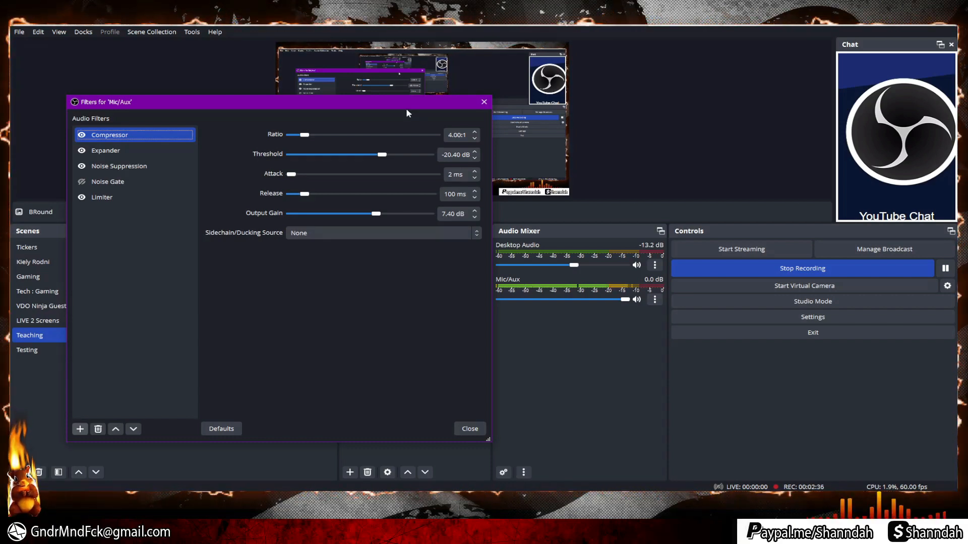
Set the Mic/Aux Compressor threshold to -20.30 dB by entering 20.3.
{"action": "left_click_drag", "start_coordinate": [414, 101], "coordinate": [438, 109]}
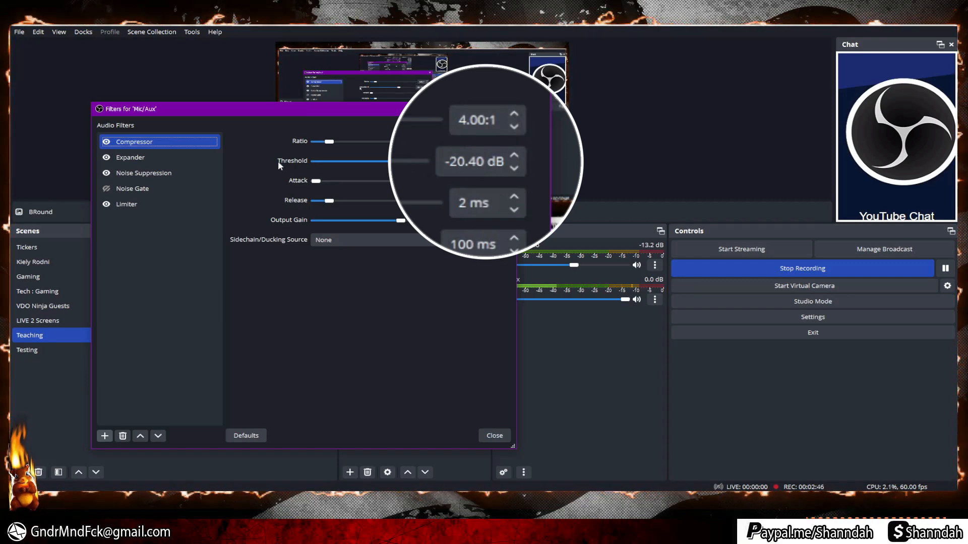
{"action": "left_click_drag", "start_coordinate": [351, 108], "coordinate": [304, 107]}
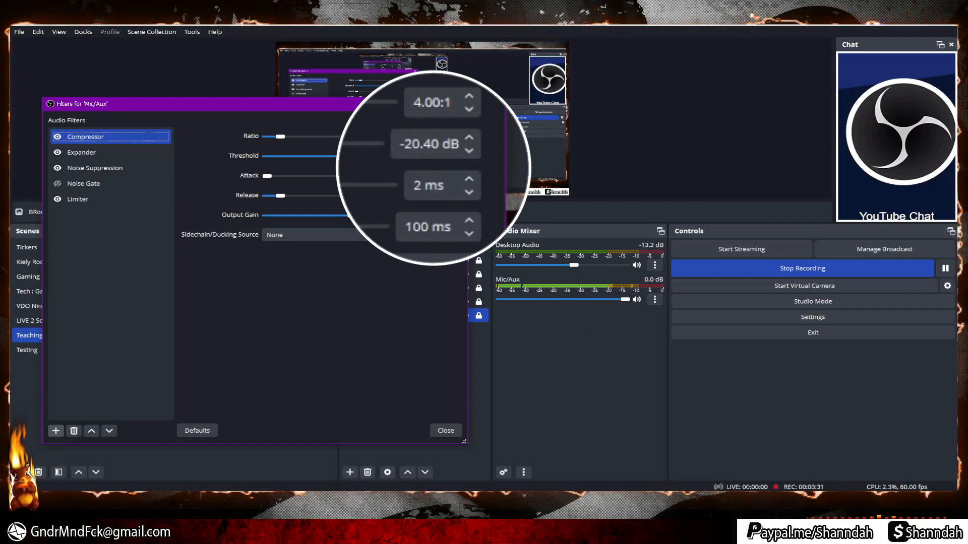
{"action": "left_click_drag", "start_coordinate": [358, 157], "coordinate": [324, 157]}
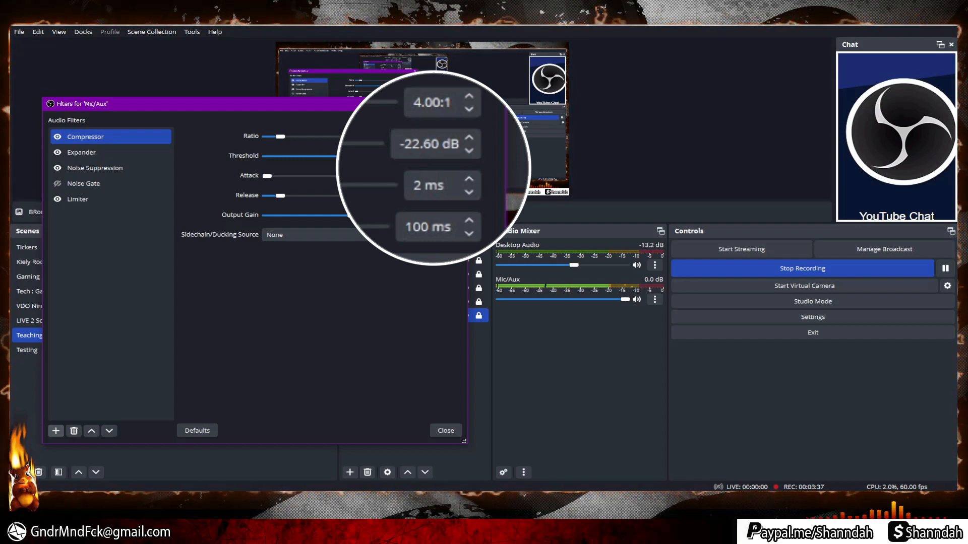
{"action": "left_click_drag", "start_coordinate": [352, 157], "coordinate": [441, 143]}
{"action": "type", "text": "20.3"}
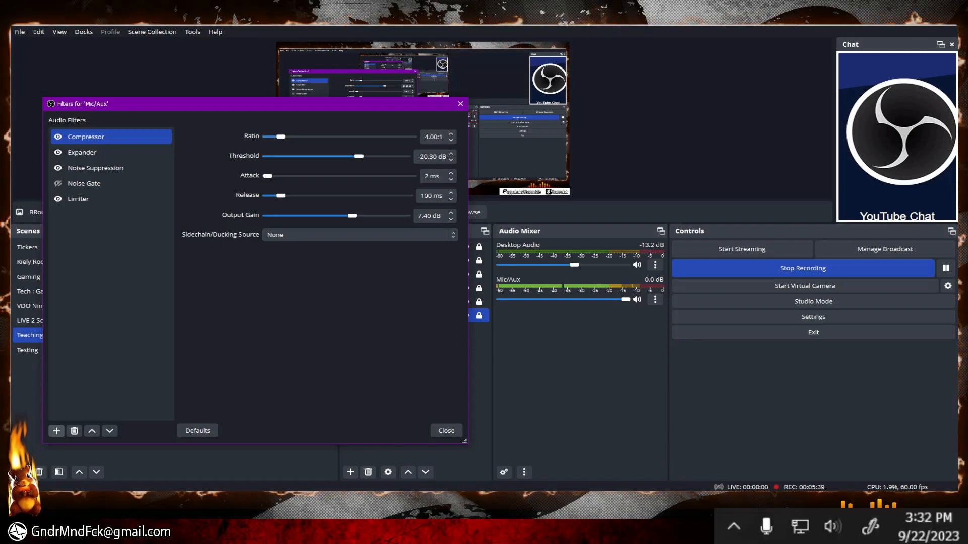
{"action": "right_click", "coordinate": [833, 527]}
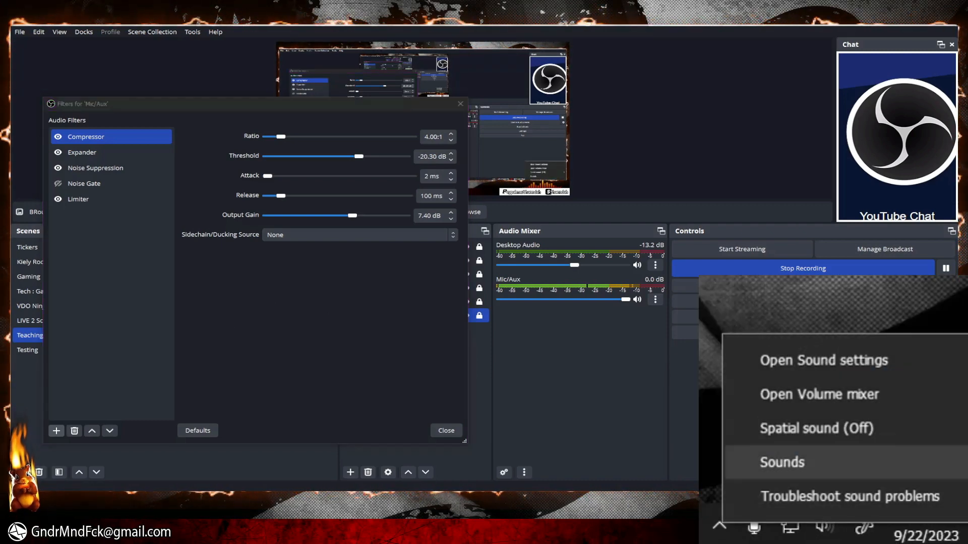
{"action": "left_click", "coordinate": [807, 462]}
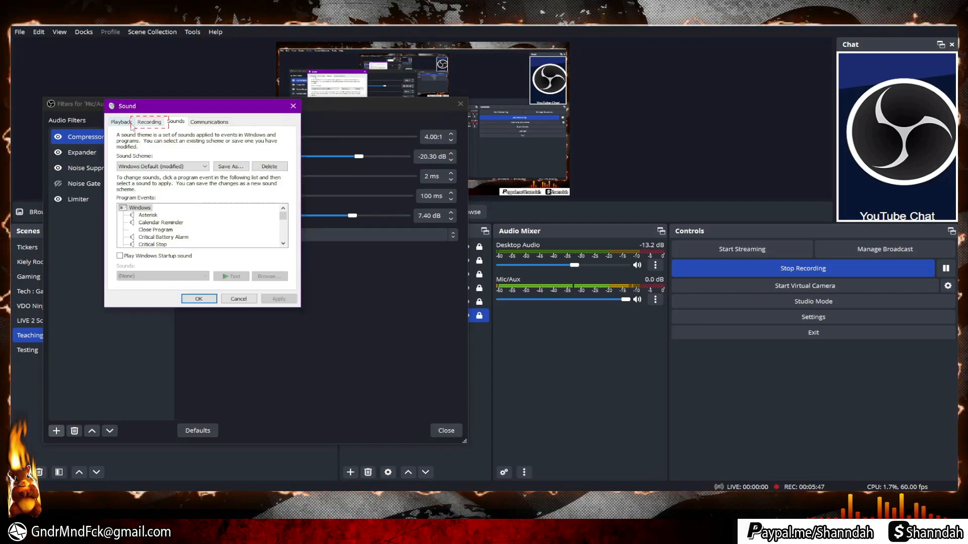
{"action": "left_click", "coordinate": [149, 121]}
{"action": "left_click", "coordinate": [196, 185]}
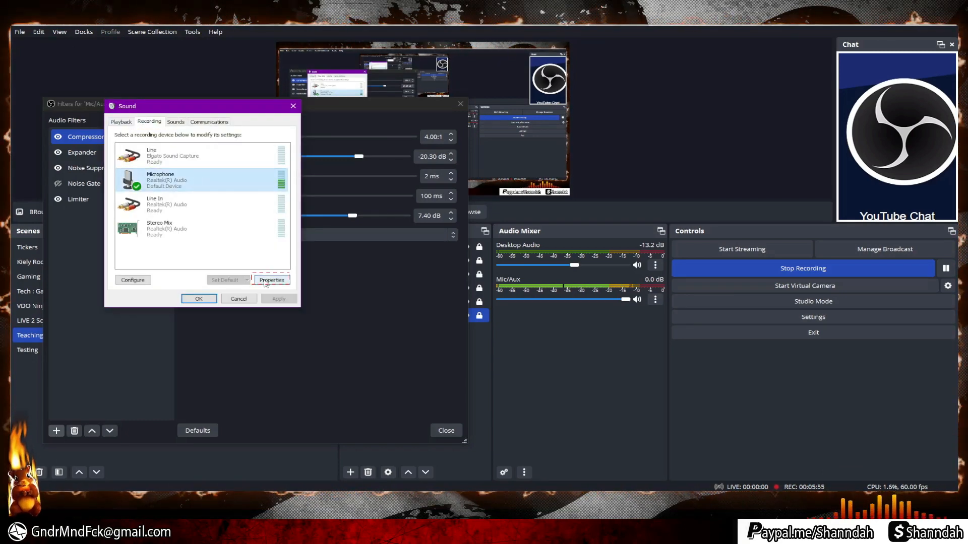
{"action": "left_click", "coordinate": [267, 281]}
{"action": "left_click", "coordinate": [203, 157]}
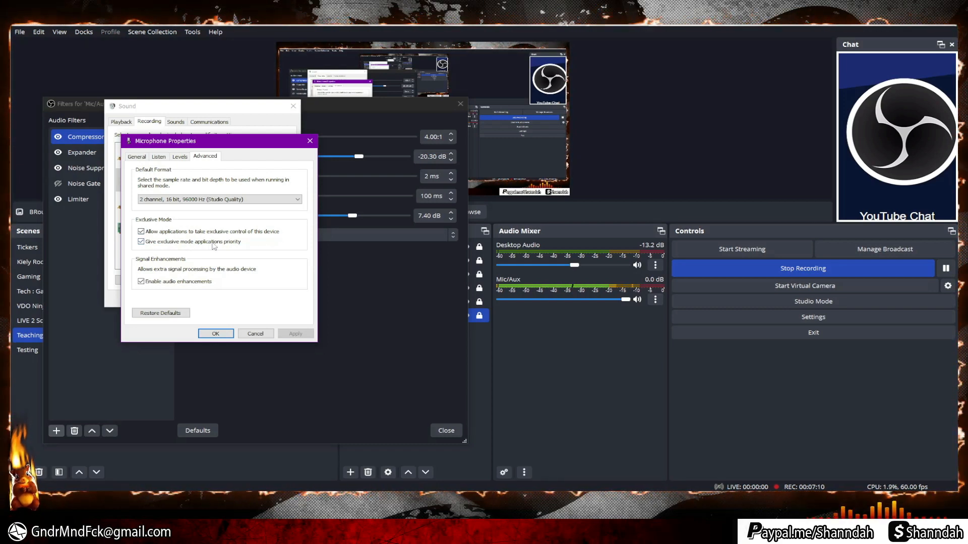
{"action": "left_click", "coordinate": [215, 334]}
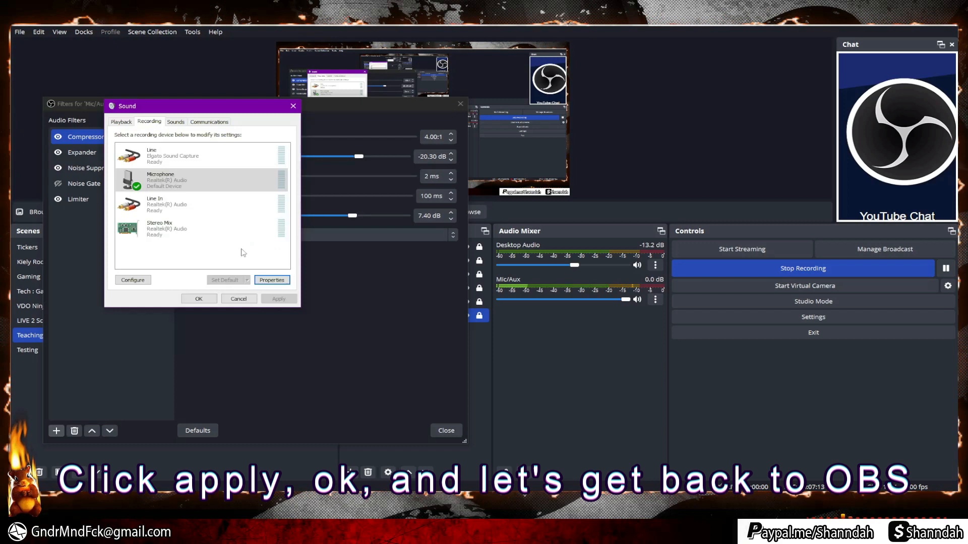
{"action": "left_click", "coordinate": [199, 298]}
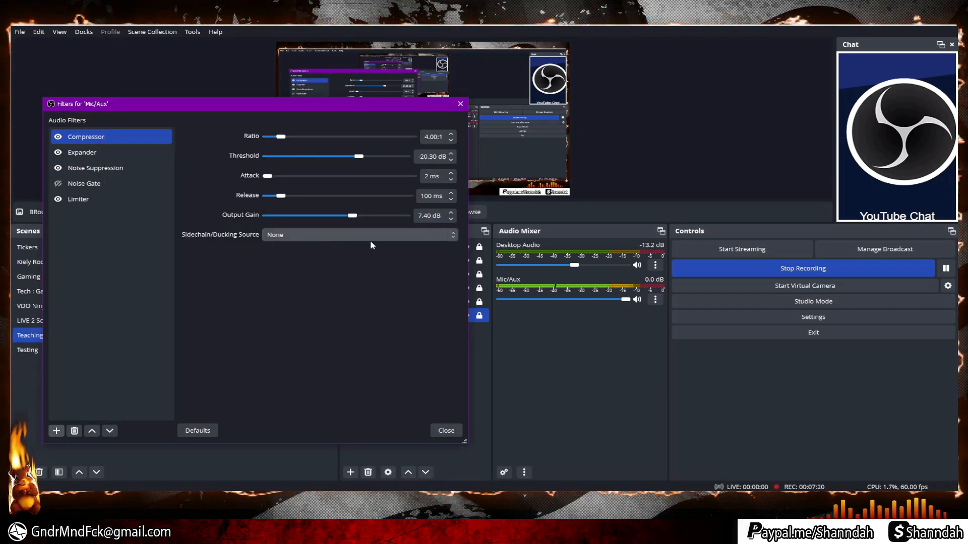
Select the Mic/Aux Expander filter, keeping the Expander preset and RMS detection mode.
{"action": "left_click", "coordinate": [54, 431]}
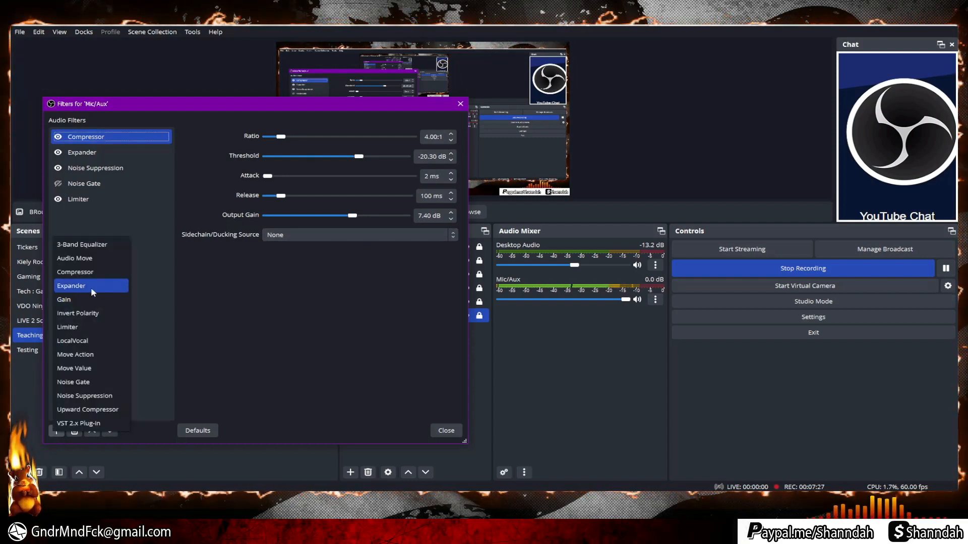
{"action": "left_click", "coordinate": [82, 152]}
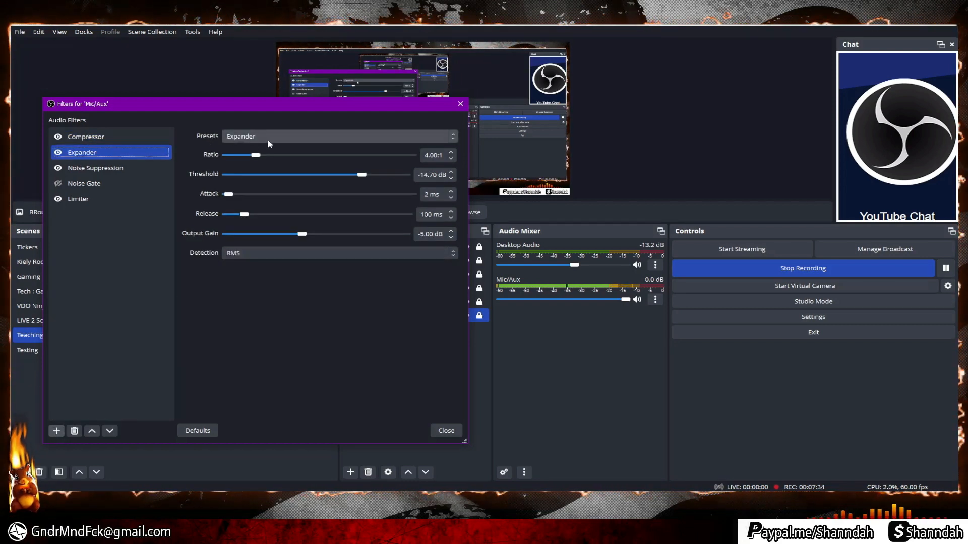
{"action": "left_click", "coordinate": [225, 141]}
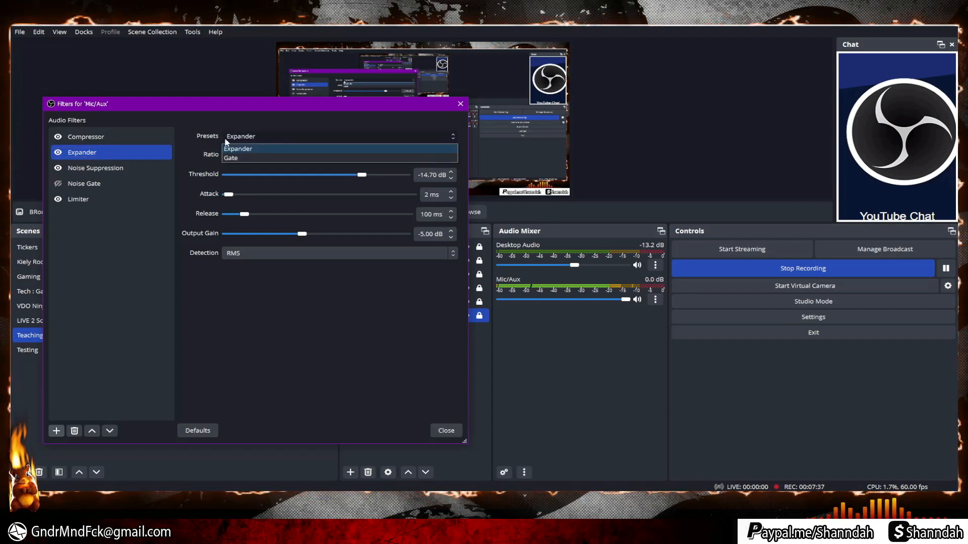
{"action": "left_click", "coordinate": [257, 119]}
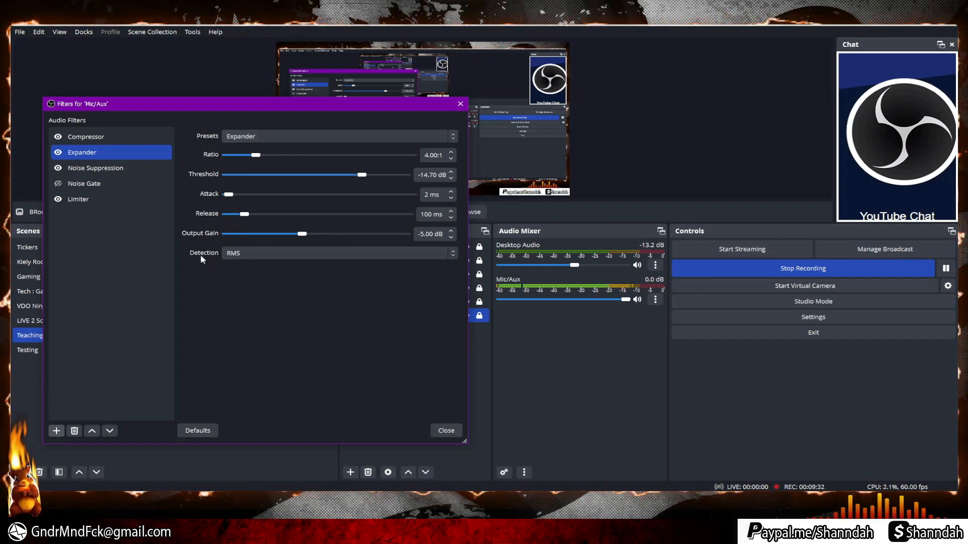
{"action": "left_click", "coordinate": [250, 254]}
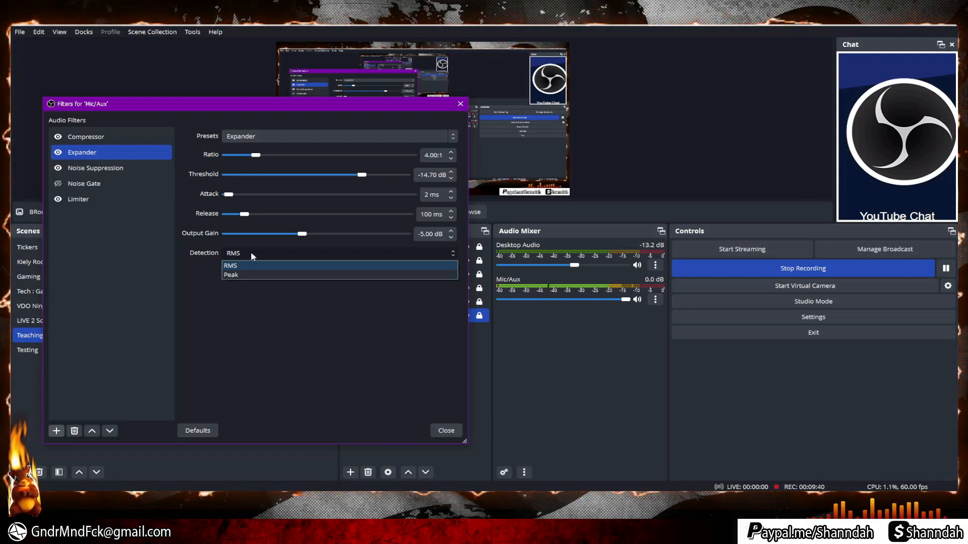
{"action": "left_click", "coordinate": [250, 252]}
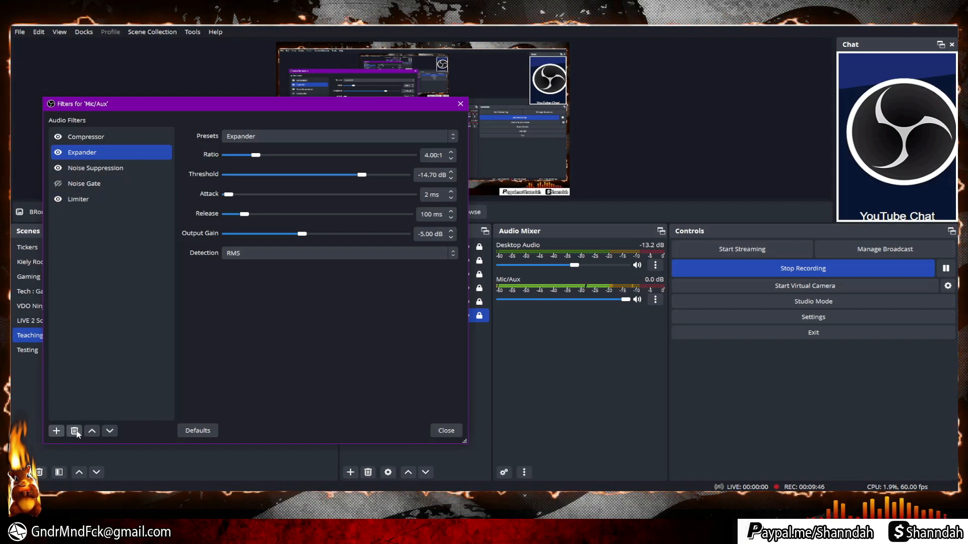
{"action": "left_click", "coordinate": [57, 432]}
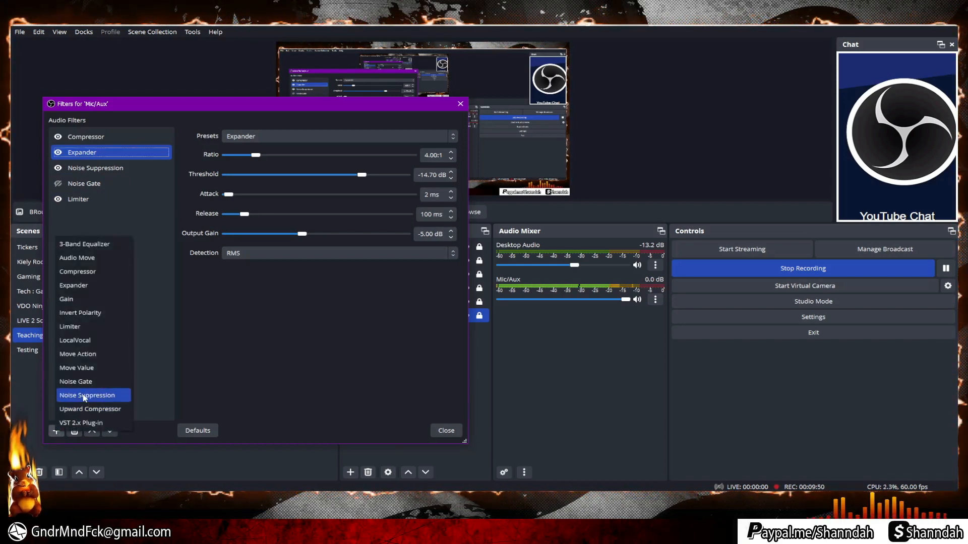
Select Mic/Aux Noise Suppression and keep the Speex method with -55 dB suppression level.
{"action": "left_click", "coordinate": [196, 301]}
{"action": "left_click", "coordinate": [115, 167]}
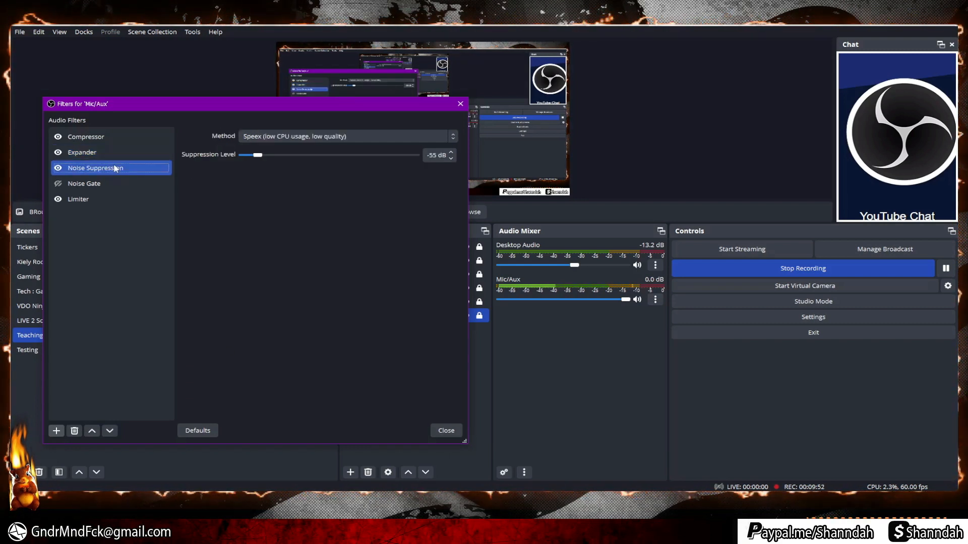
{"action": "left_click", "coordinate": [321, 137]}
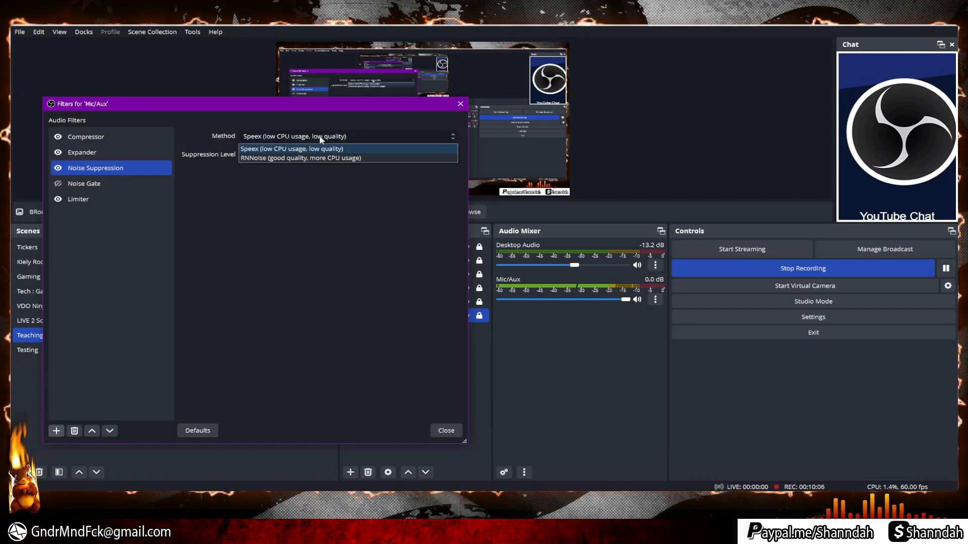
{"action": "left_click", "coordinate": [319, 140]}
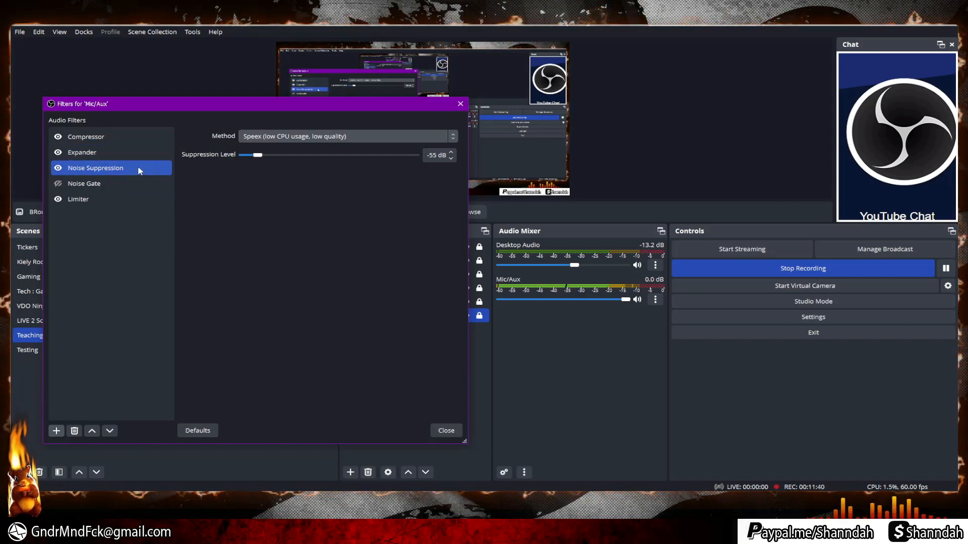
Select the Mic/Aux Noise Gate to view its -58 dB close and -52 dB open thresholds.
{"action": "left_click", "coordinate": [132, 188]}
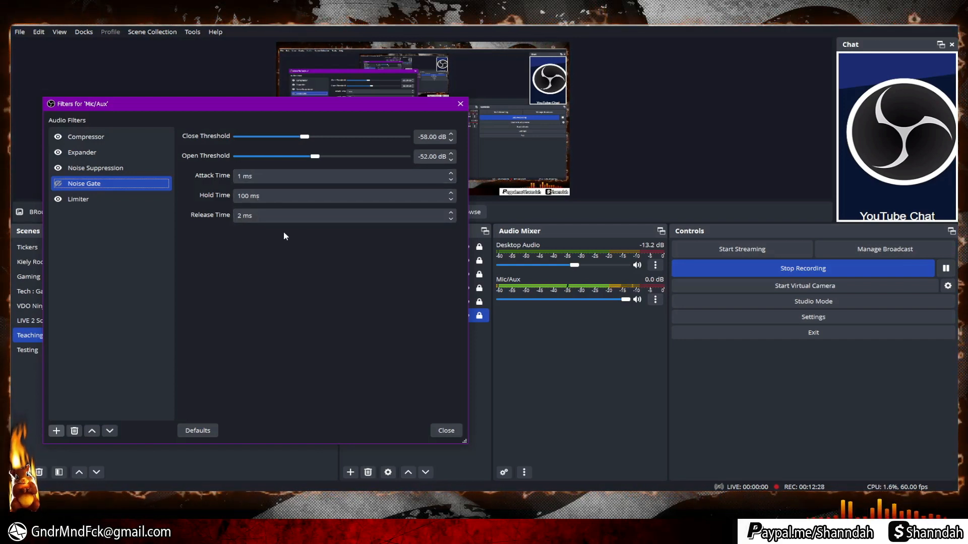
Set the Mic/Aux Limiter threshold to -12.30 dB and close the filters window.
{"action": "left_click", "coordinate": [110, 202]}
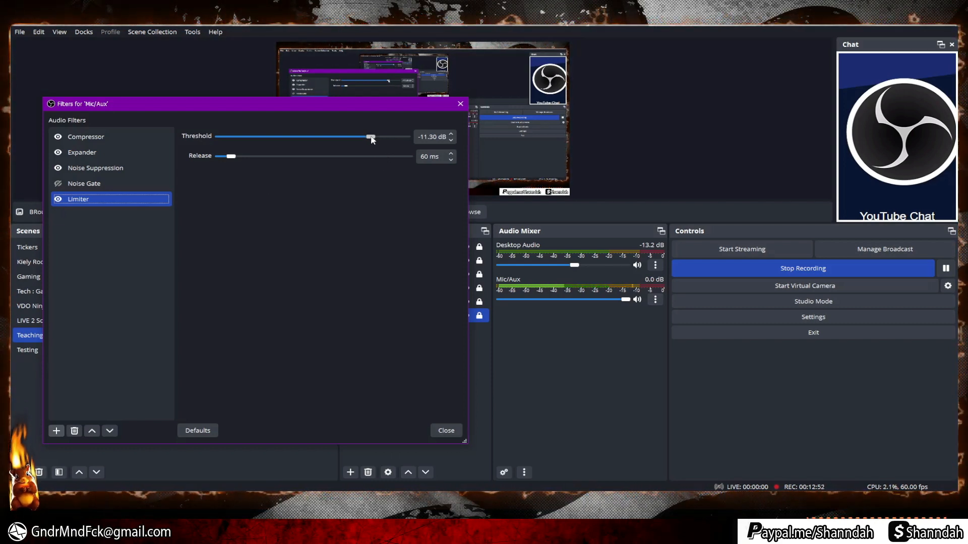
{"action": "left_click_drag", "start_coordinate": [373, 137], "coordinate": [328, 142]}
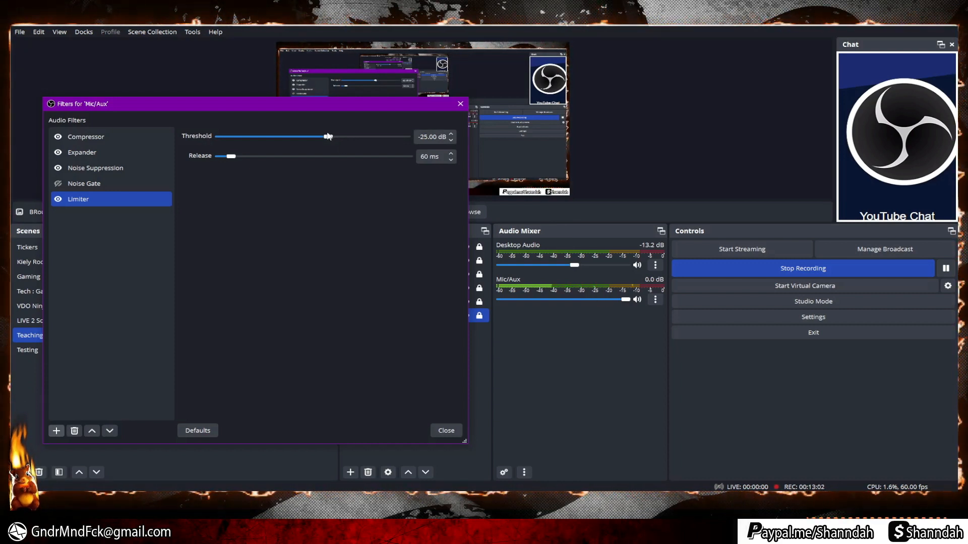
{"action": "left_click_drag", "start_coordinate": [328, 139], "coordinate": [376, 143]}
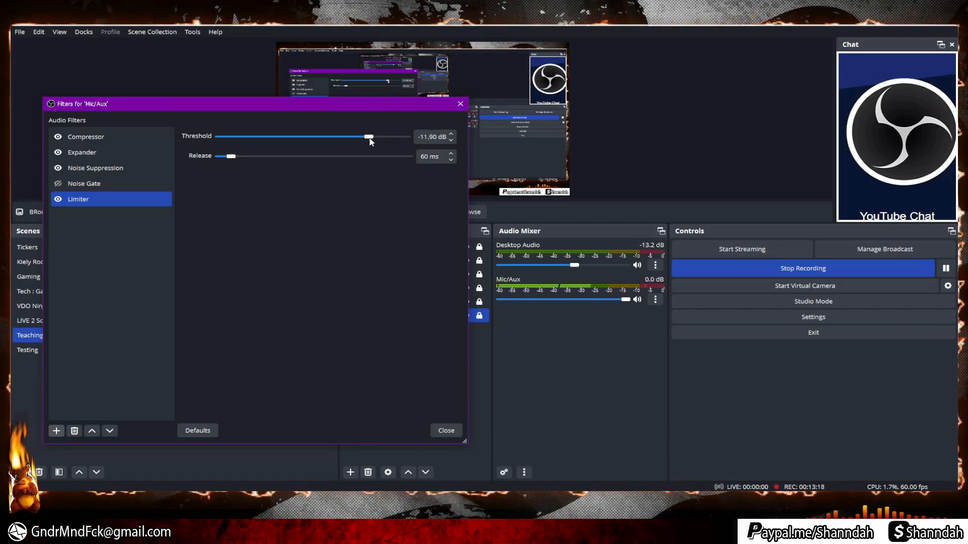
{"action": "left_click_drag", "start_coordinate": [370, 140], "coordinate": [368, 138]}
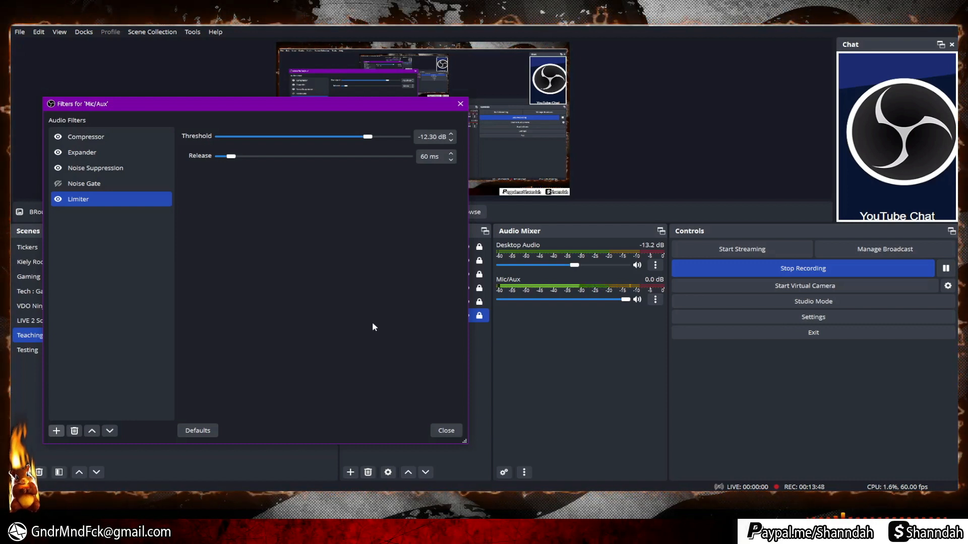
{"action": "left_click", "coordinate": [444, 431]}
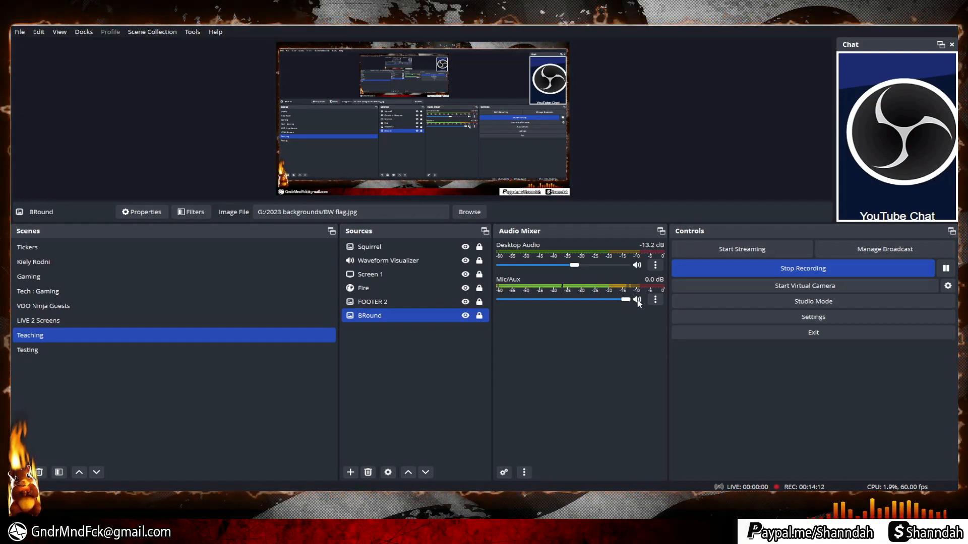
Drag Desktop Audio down to about -70 dB and briefly mute the Mic/Aux microphone.
{"action": "left_click_drag", "start_coordinate": [575, 265], "coordinate": [513, 264]}
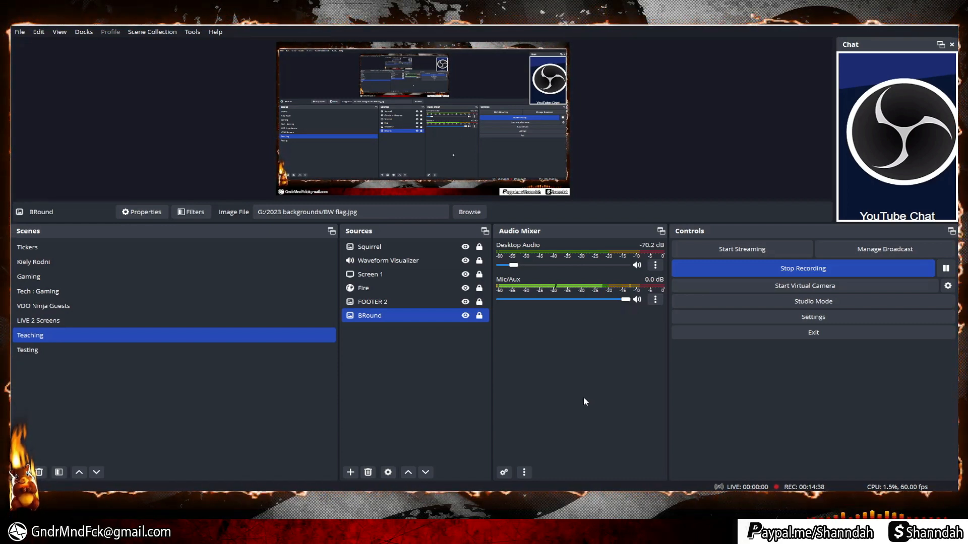
{"action": "left_click", "coordinate": [638, 300]}
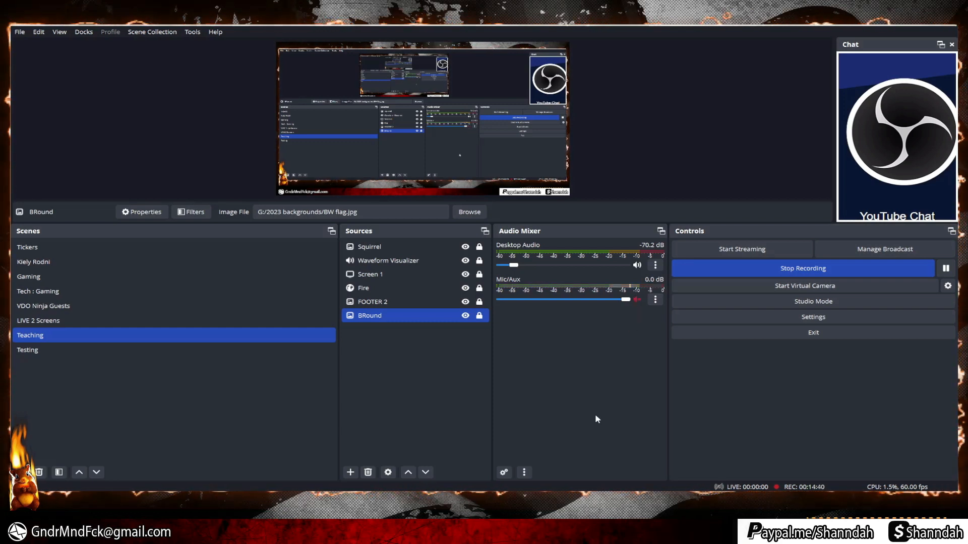
{"action": "mouse_move", "coordinate": [514, 266]}
{"action": "left_mouse_down"}
{"action": "mouse_move", "coordinate": [618, 270]}
{"action": "mouse_move", "coordinate": [509, 268]}
{"action": "left_mouse_up"}
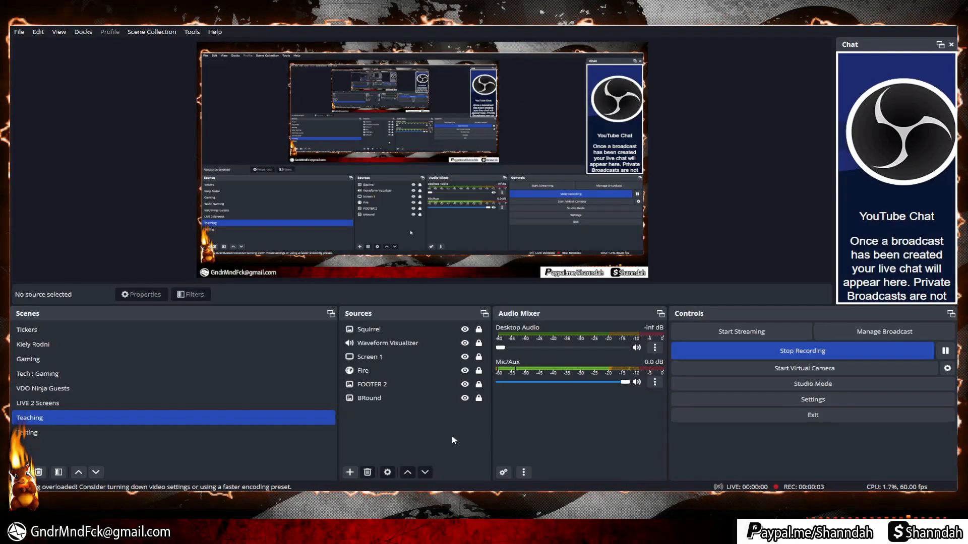
Hide the Squirrel, Waveform Visualizer, Fire and FOOTER 2 sources in the Teaching scene.
{"action": "left_click", "coordinate": [471, 344]}
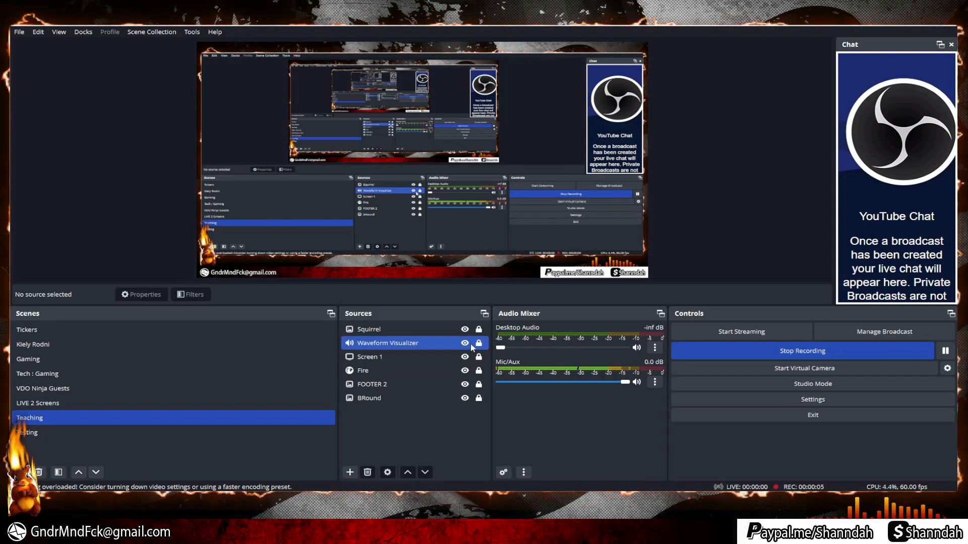
{"action": "left_click", "coordinate": [464, 330]}
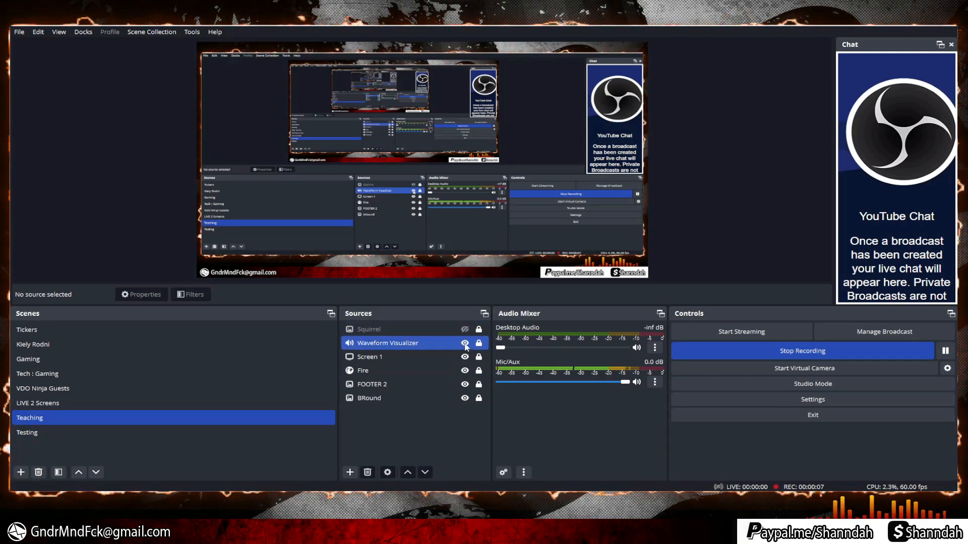
{"action": "left_click", "coordinate": [464, 343]}
{"action": "left_click", "coordinate": [446, 357]}
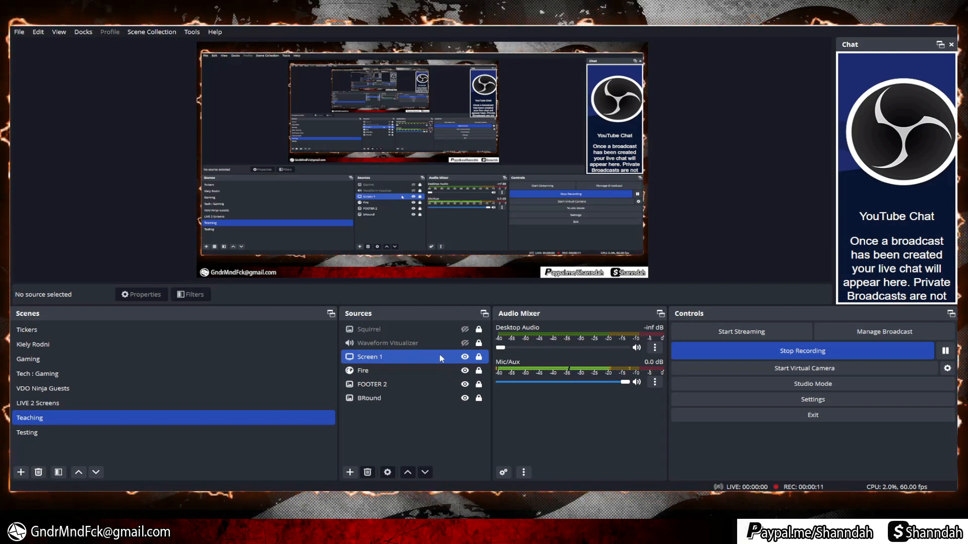
{"action": "left_click", "coordinate": [453, 371]}
{"action": "left_click", "coordinate": [465, 370]}
{"action": "left_click", "coordinate": [437, 411]}
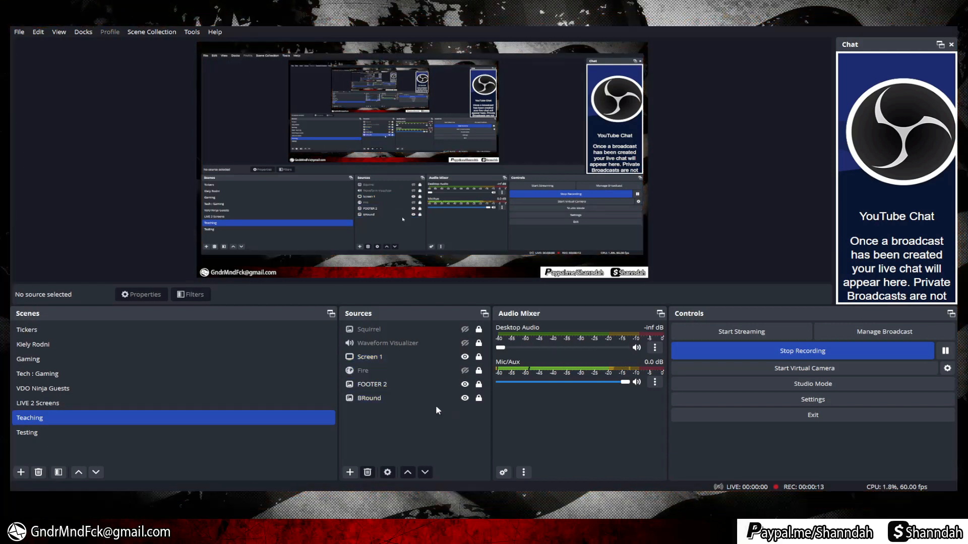
{"action": "left_click", "coordinate": [429, 384]}
{"action": "left_click", "coordinate": [465, 384]}
{"action": "left_click", "coordinate": [432, 413]}
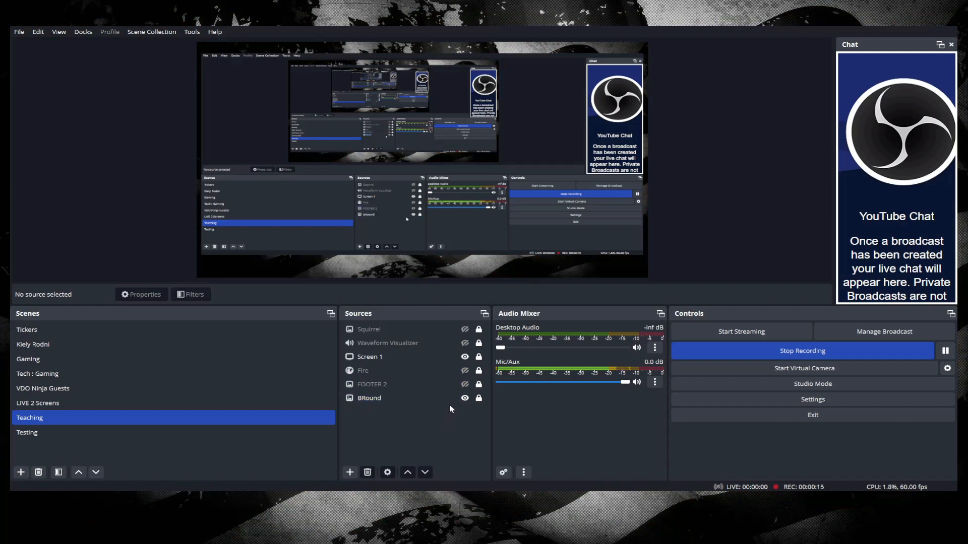
Delete the BRound background source from the scene.
{"action": "left_click", "coordinate": [395, 398]}
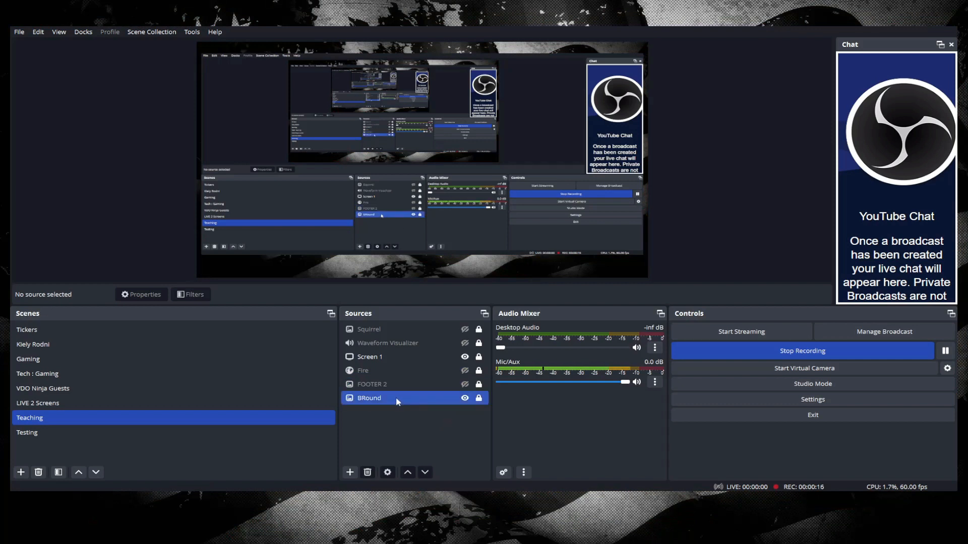
{"action": "left_click", "coordinate": [368, 472]}
{"action": "left_click", "coordinate": [516, 268]}
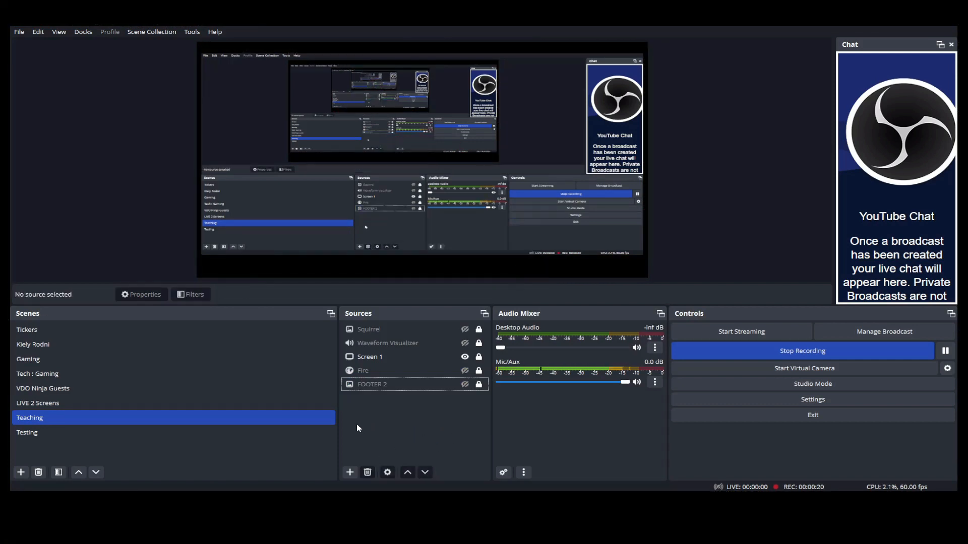
Add an image source named BACK that loads the red picture from the Animated Frames folder.
{"action": "left_click", "coordinate": [351, 475]}
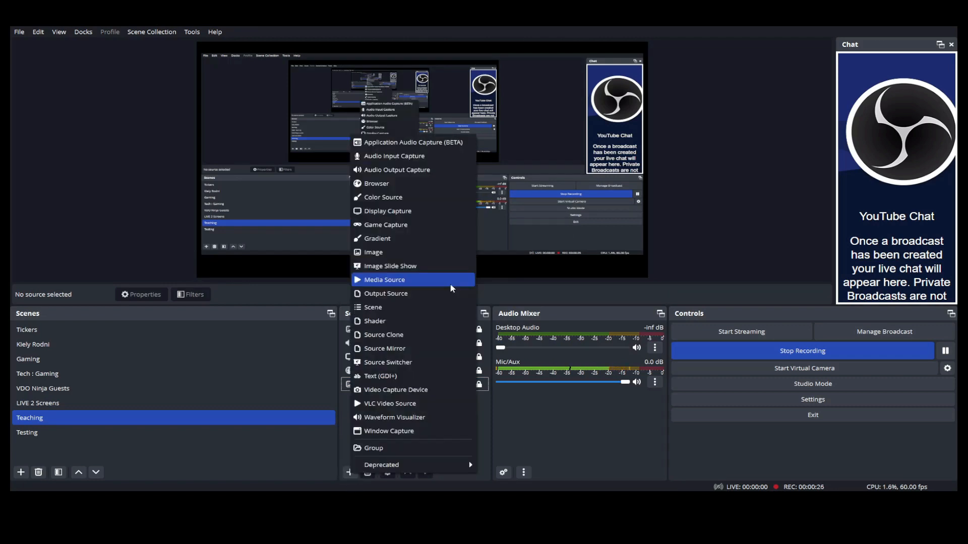
{"action": "left_click", "coordinate": [400, 250]}
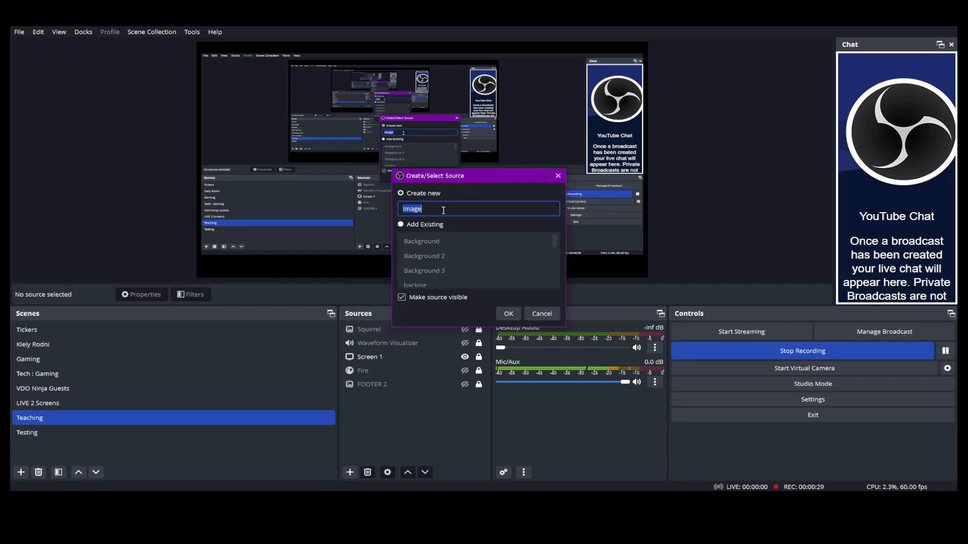
{"action": "type", "text": "BACK"}
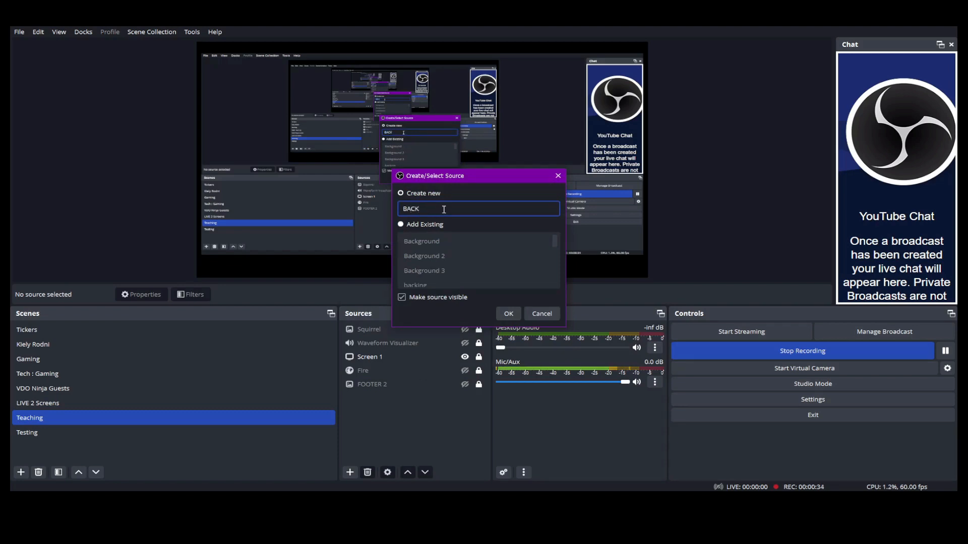
{"action": "key", "text": "Return"}
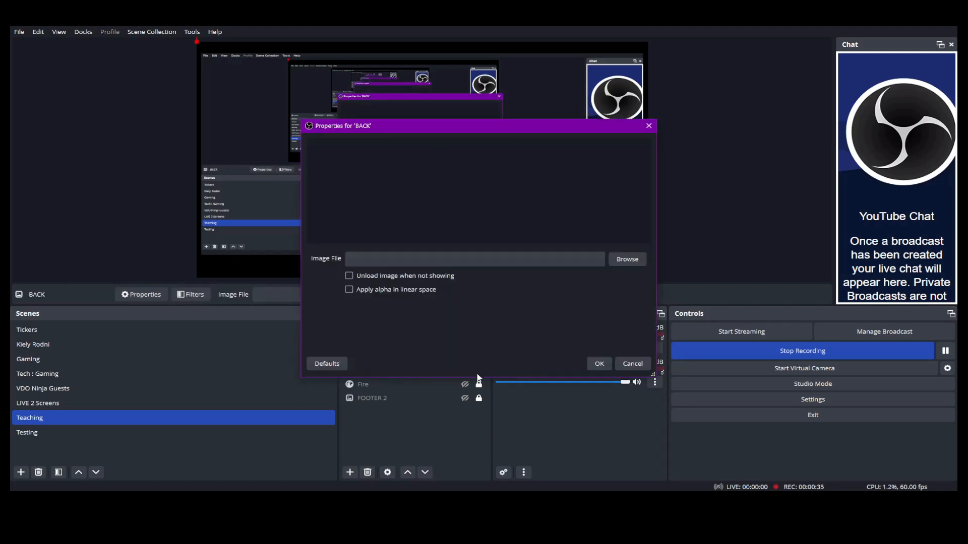
{"action": "left_click", "coordinate": [627, 261]}
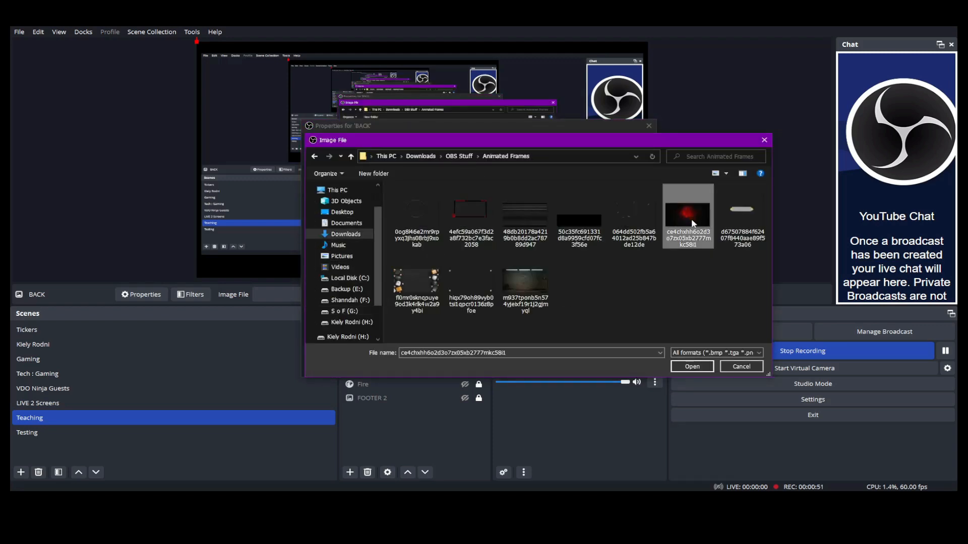
{"action": "left_click", "coordinate": [699, 368]}
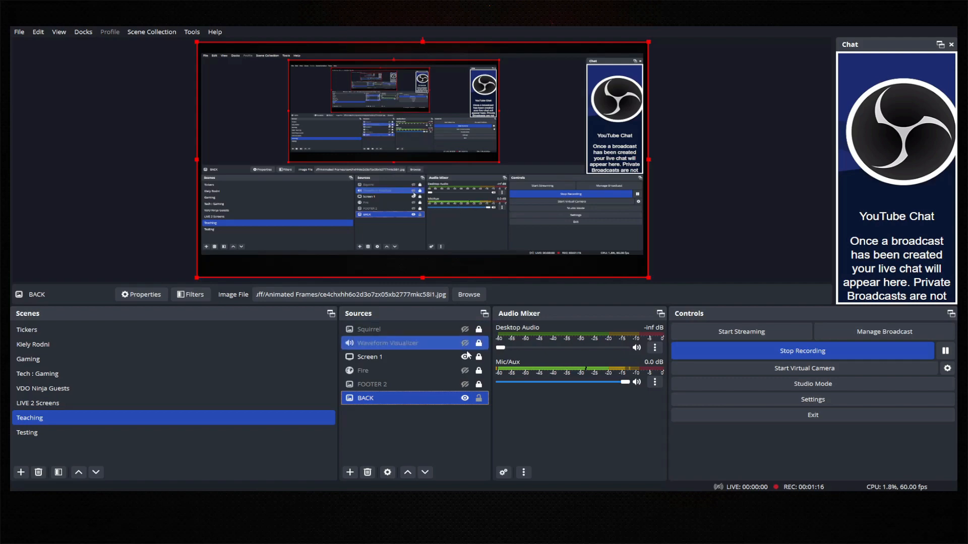
Shrink Screen 1 toward the top-left and stretch the BACK image to fill the canvas.
{"action": "left_click", "coordinate": [512, 210]}
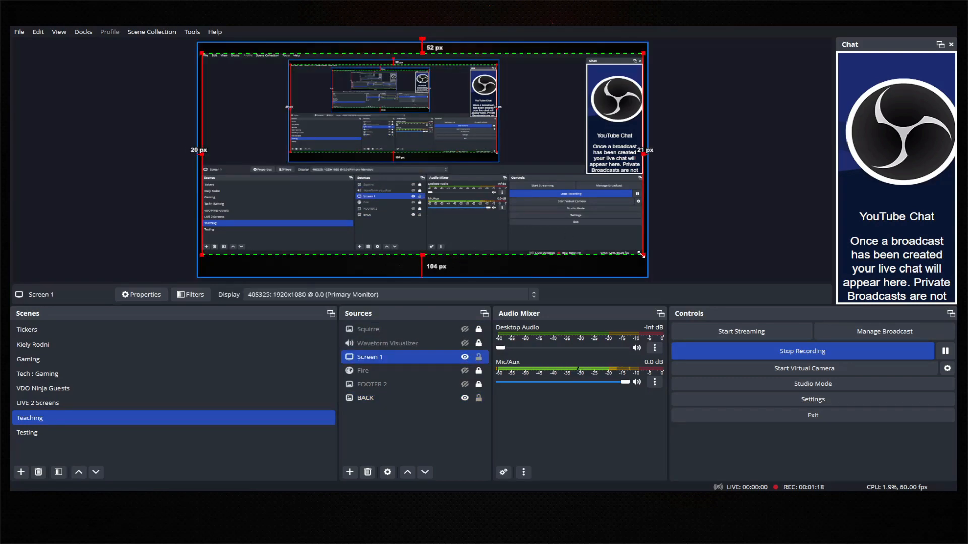
{"action": "left_click_drag", "start_coordinate": [641, 255], "coordinate": [257, 101]}
{"action": "left_click", "coordinate": [332, 162]}
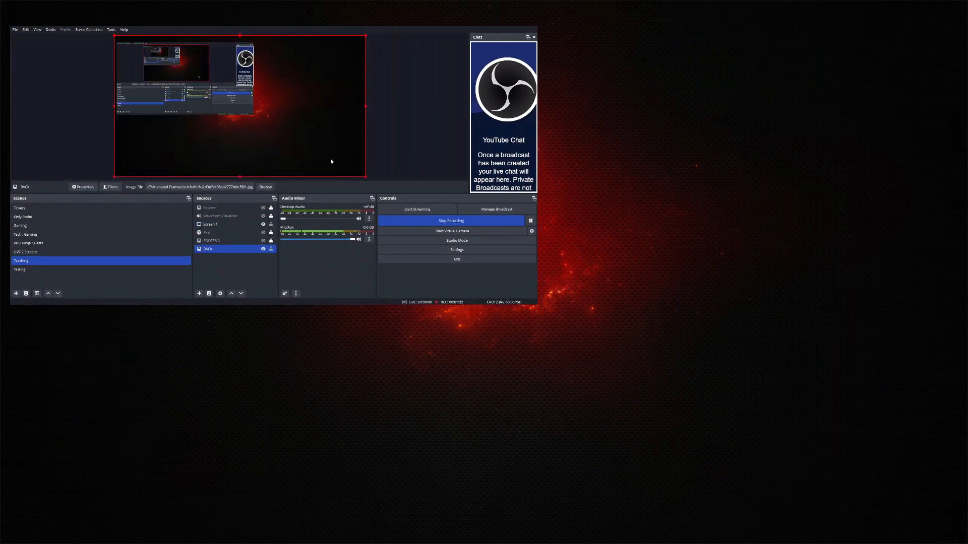
{"action": "left_click_drag", "start_coordinate": [366, 178], "coordinate": [345, 161]}
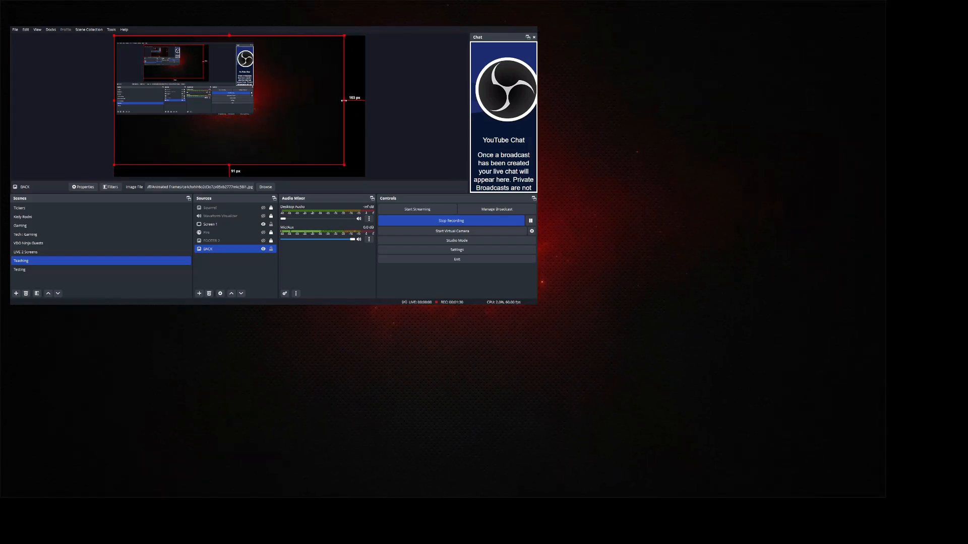
{"action": "left_click_drag", "start_coordinate": [344, 101], "coordinate": [423, 101]}
{"action": "mouse_move", "coordinate": [321, 119]}
{"action": "left_mouse_down"}
{"action": "mouse_move", "coordinate": [308, 122]}
{"action": "mouse_move", "coordinate": [332, 121]}
{"action": "mouse_move", "coordinate": [328, 113]}
{"action": "left_mouse_up"}
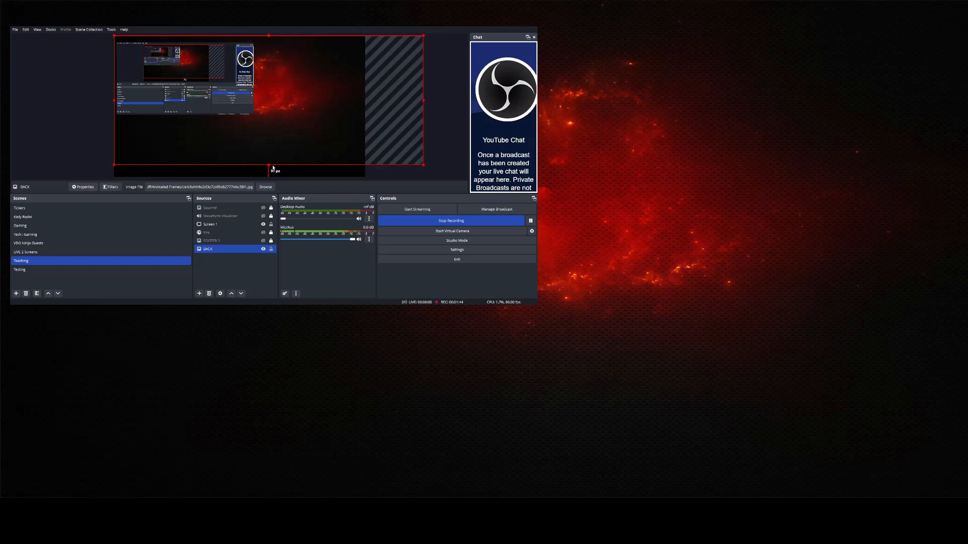
{"action": "left_click_drag", "start_coordinate": [270, 165], "coordinate": [269, 175]}
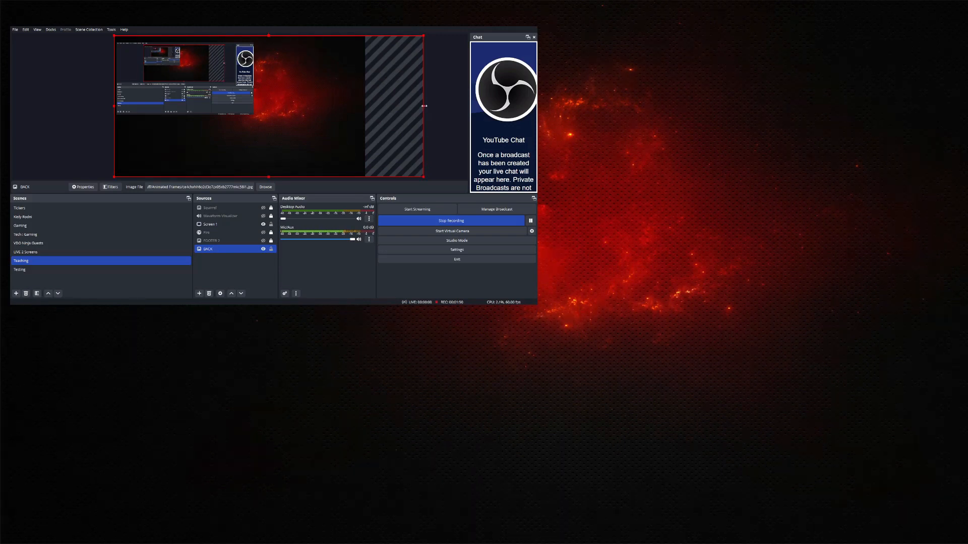
Fine-tune the BACK image's position and edges on the canvas.
{"action": "left_click_drag", "start_coordinate": [424, 106], "coordinate": [367, 106]}
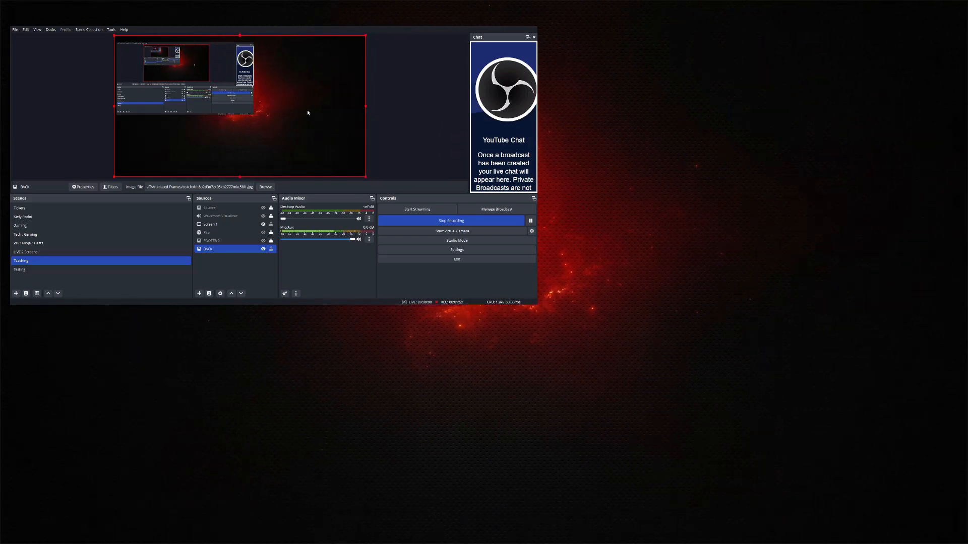
{"action": "left_click_drag", "start_coordinate": [289, 114], "coordinate": [348, 130]}
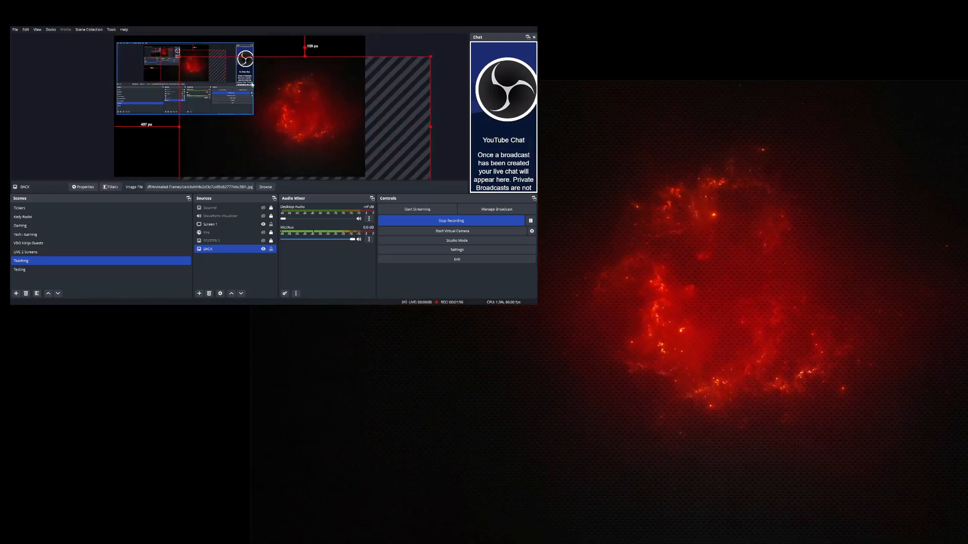
{"action": "left_click_drag", "start_coordinate": [183, 59], "coordinate": [164, 52]}
{"action": "left_click_drag", "start_coordinate": [381, 161], "coordinate": [307, 114]}
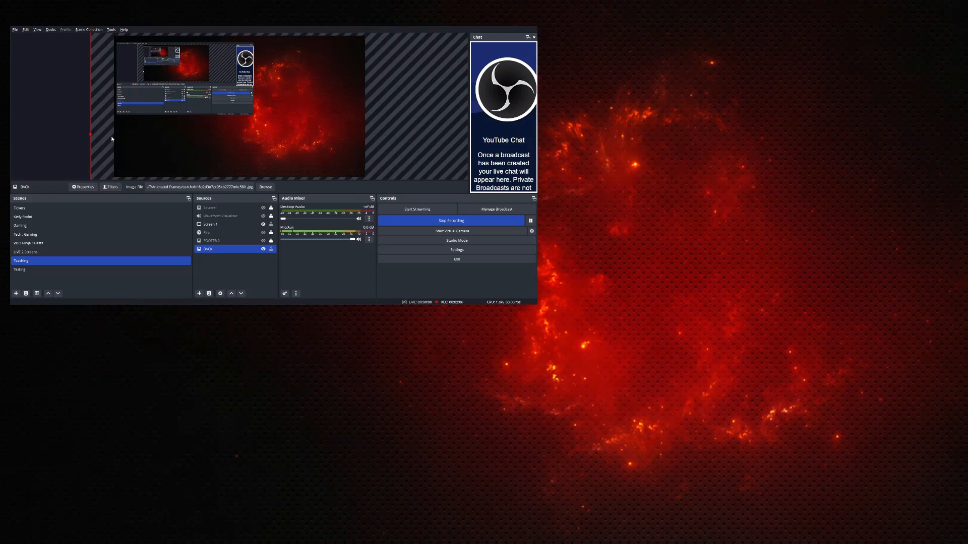
{"action": "left_click_drag", "start_coordinate": [90, 134], "coordinate": [114, 144]}
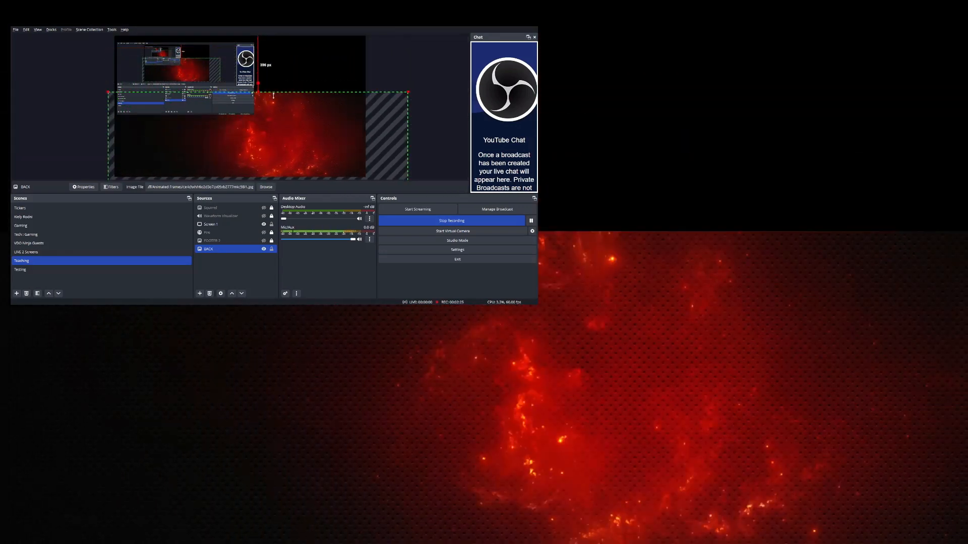
{"action": "left_click_drag", "start_coordinate": [275, 94], "coordinate": [282, 36]}
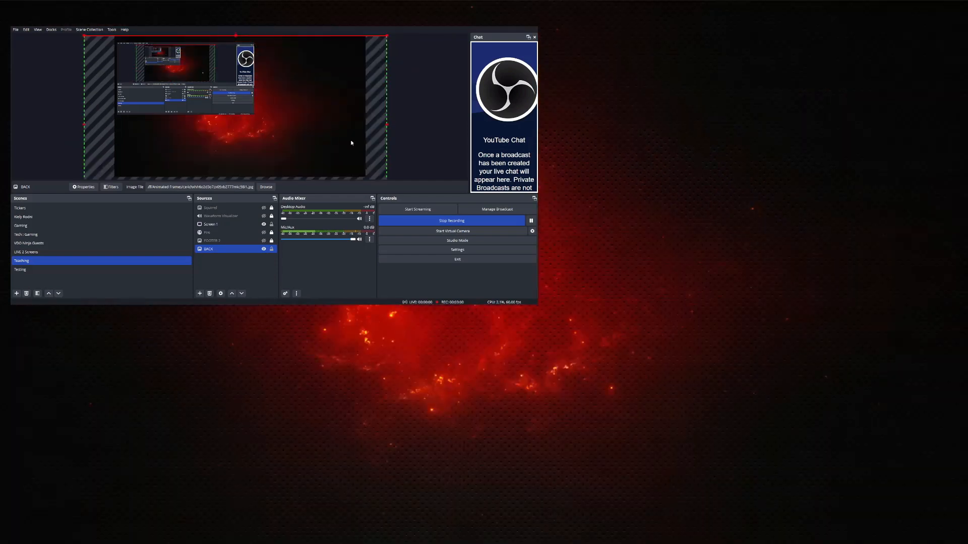
Move the Screen 1 capture down and to the right on the canvas.
{"action": "left_click", "coordinate": [392, 169]}
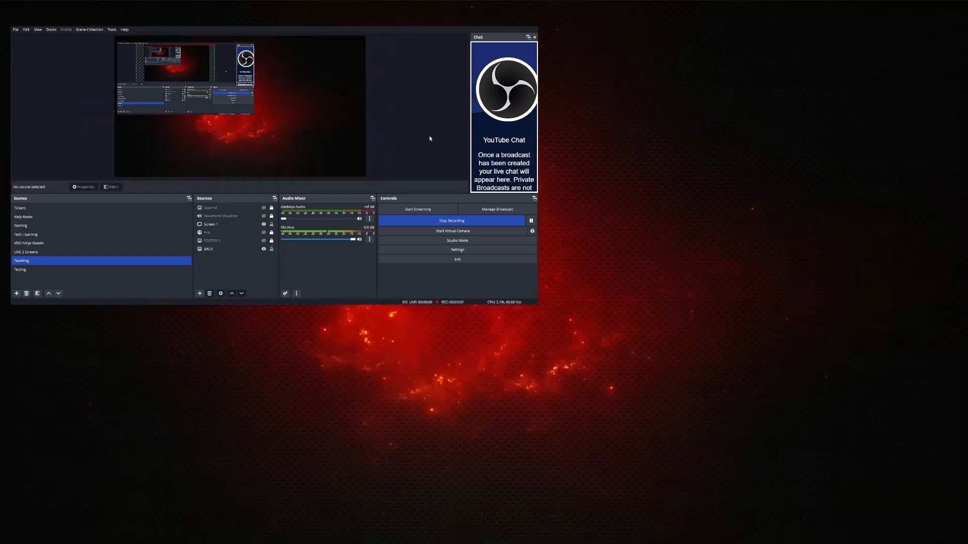
{"action": "left_click", "coordinate": [275, 250]}
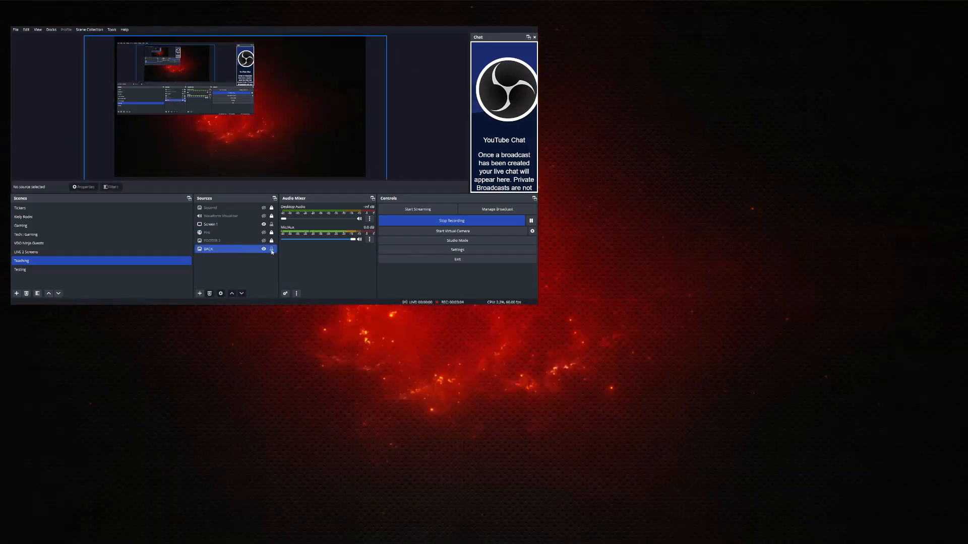
{"action": "left_click", "coordinate": [349, 150]}
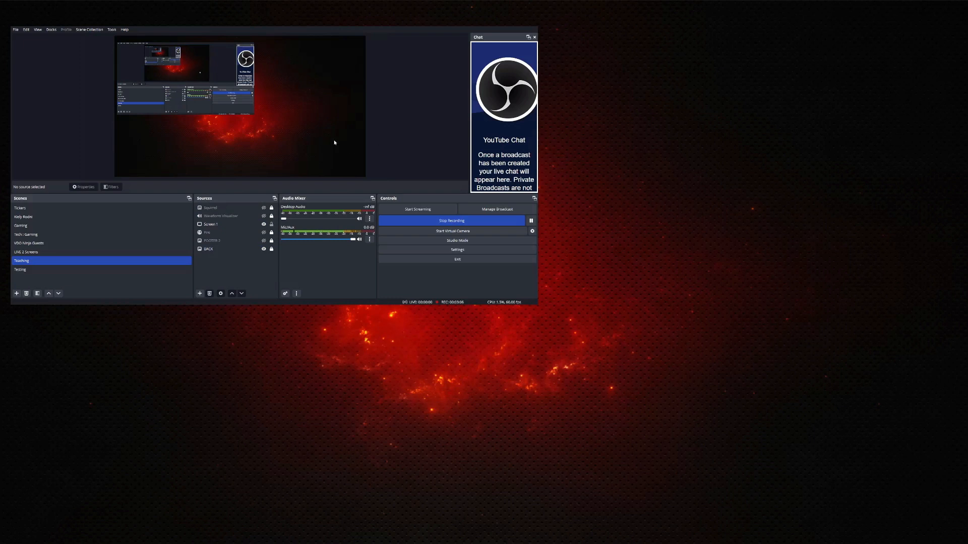
{"action": "left_click_drag", "start_coordinate": [206, 81], "coordinate": [553, 223]}
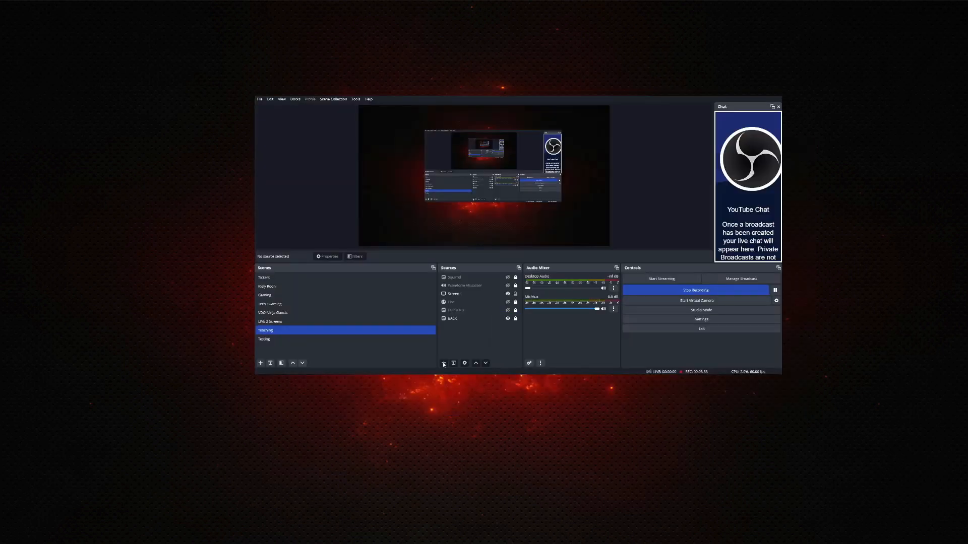
Add a display capture named My Screen that shows the primary 1920x1080 monitor.
{"action": "left_click", "coordinate": [444, 363]}
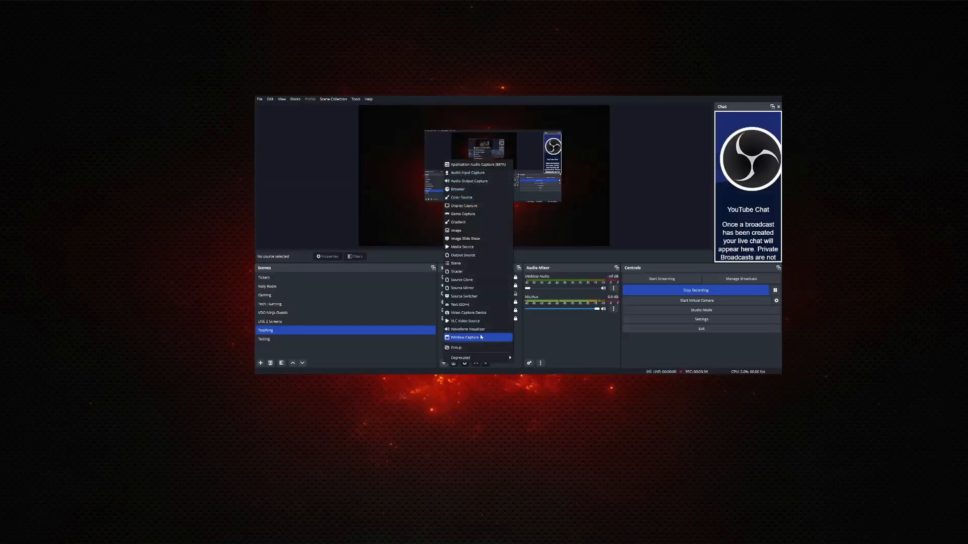
{"action": "left_click", "coordinate": [463, 206]}
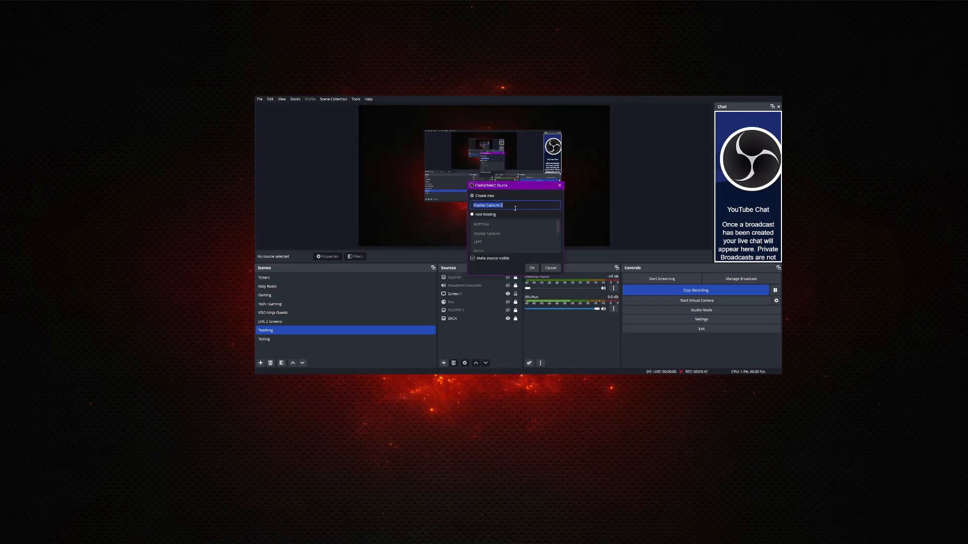
{"action": "type", "text": "My"}
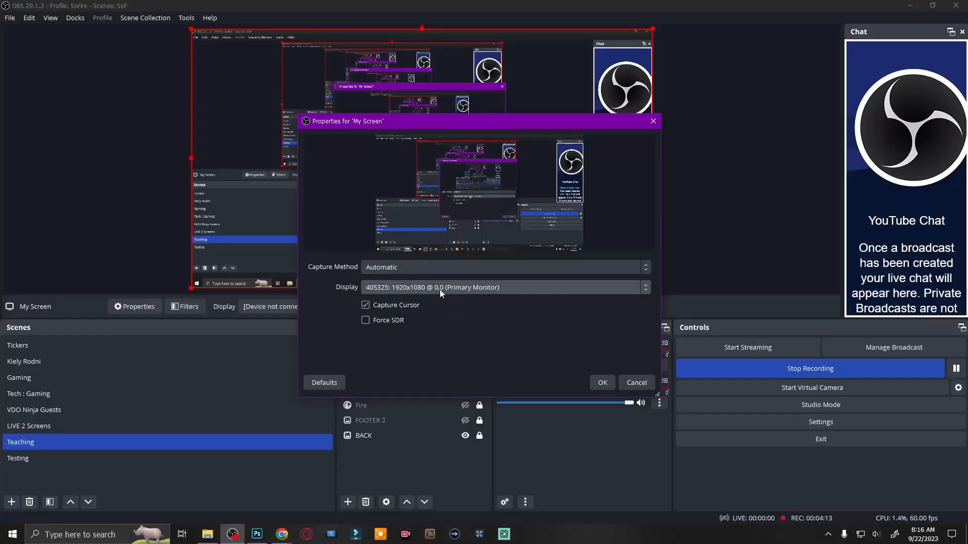
{"action": "left_click", "coordinate": [440, 290]}
{"action": "left_click", "coordinate": [420, 321]}
{"action": "left_click", "coordinate": [602, 383]}
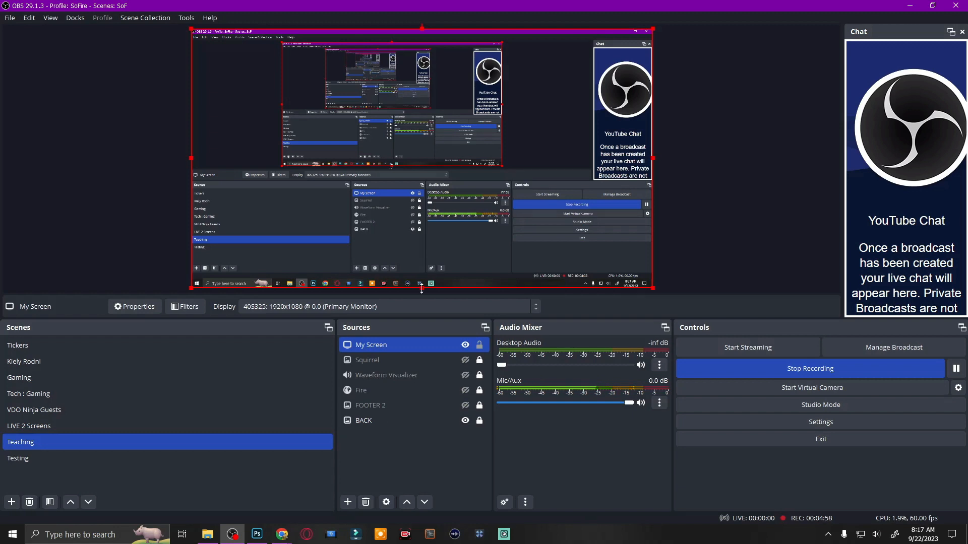
Resize My Screen over BACK with insets of 28 px left, 27 px top, 143 px right and bottom.
{"action": "left_click_drag", "start_coordinate": [422, 288], "coordinate": [434, 275]}
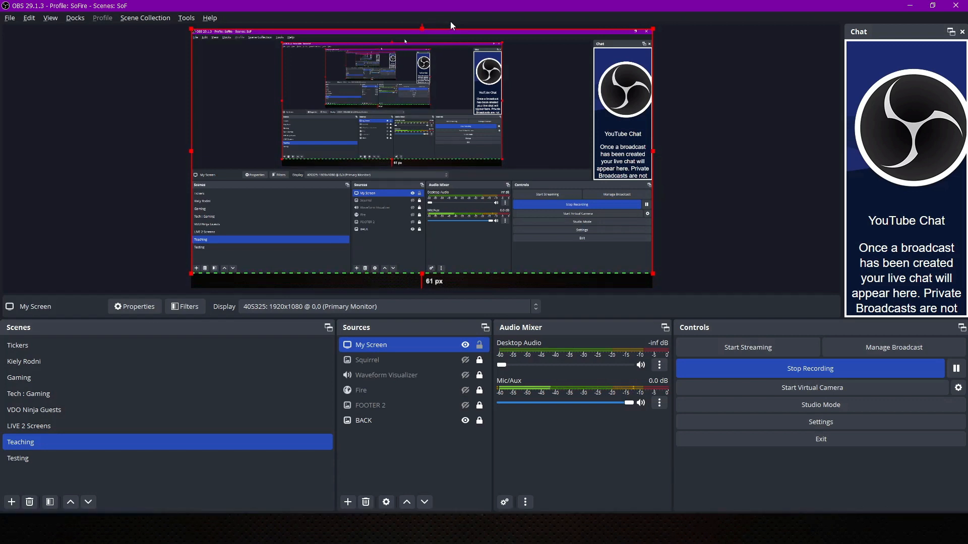
{"action": "left_click_drag", "start_coordinate": [422, 27], "coordinate": [423, 34]}
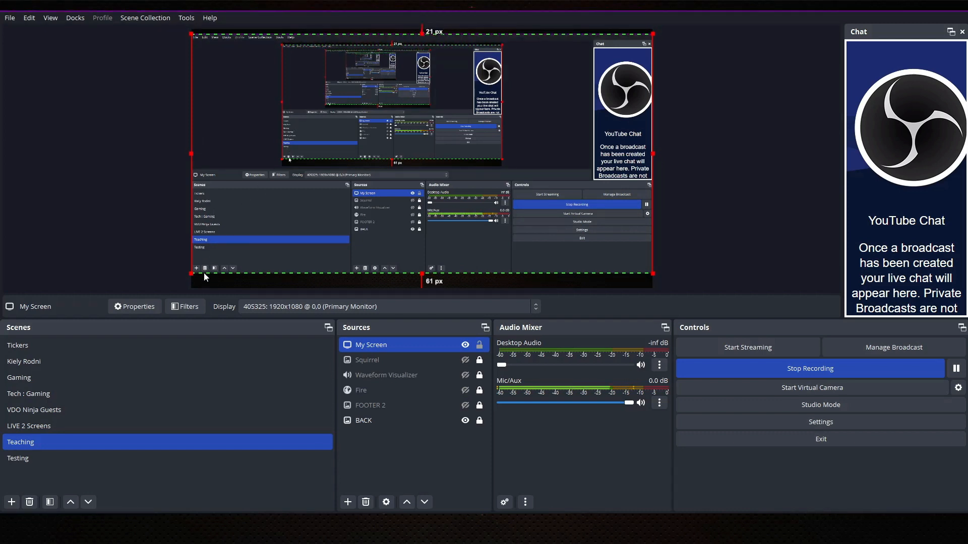
{"action": "left_click_drag", "start_coordinate": [191, 274], "coordinate": [371, 193]}
{"action": "left_click_drag", "start_coordinate": [573, 131], "coordinate": [404, 207]}
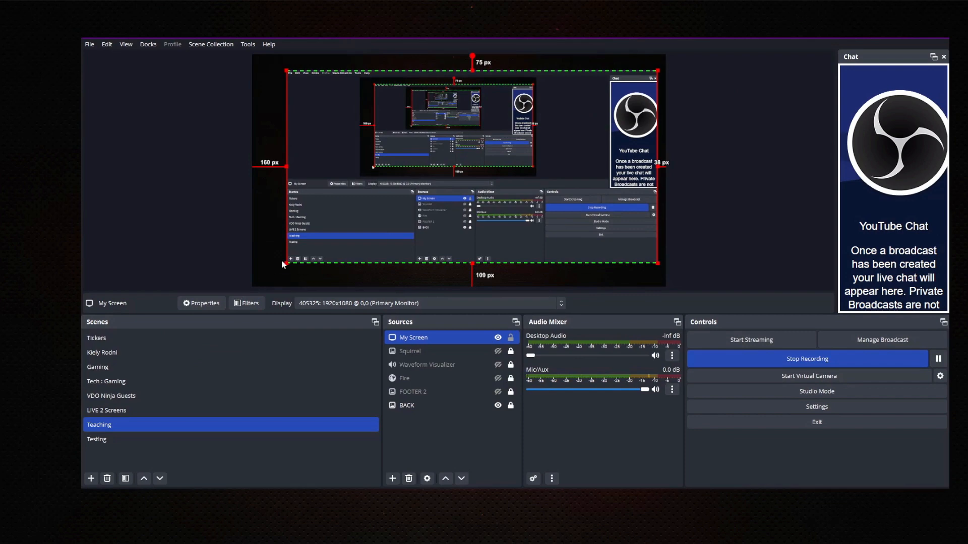
{"action": "left_click_drag", "start_coordinate": [284, 265], "coordinate": [717, 101]}
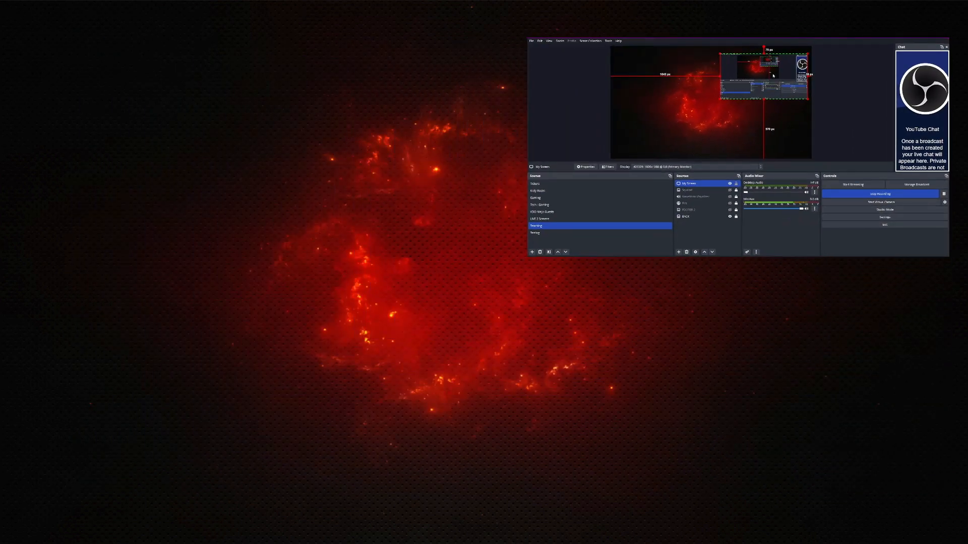
{"action": "left_click_drag", "start_coordinate": [772, 72], "coordinate": [547, 235]}
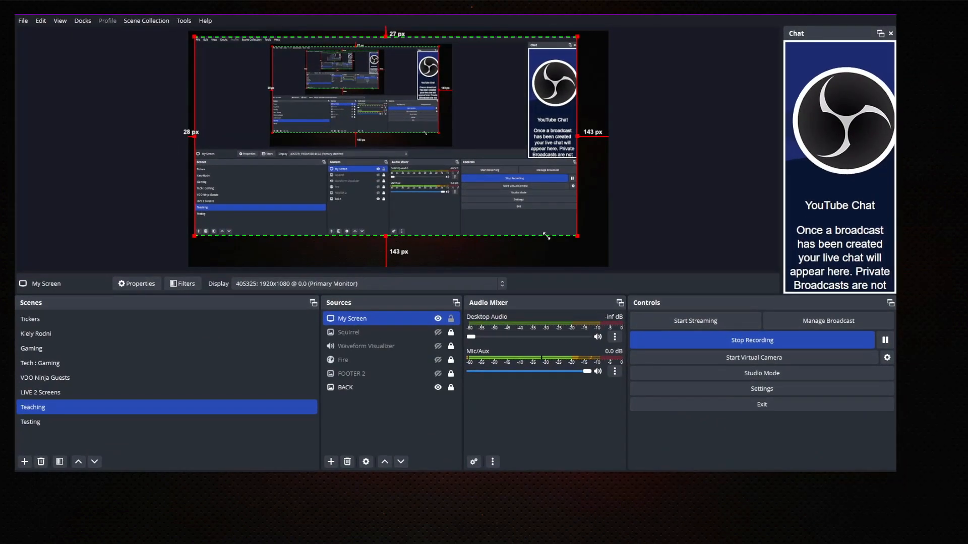
{"action": "mouse_move", "coordinate": [482, 182]}
{"action": "left_mouse_down"}
{"action": "mouse_move", "coordinate": [497, 176]}
{"action": "mouse_move", "coordinate": [513, 203]}
{"action": "mouse_move", "coordinate": [483, 174]}
{"action": "mouse_move", "coordinate": [498, 185]}
{"action": "left_mouse_up"}
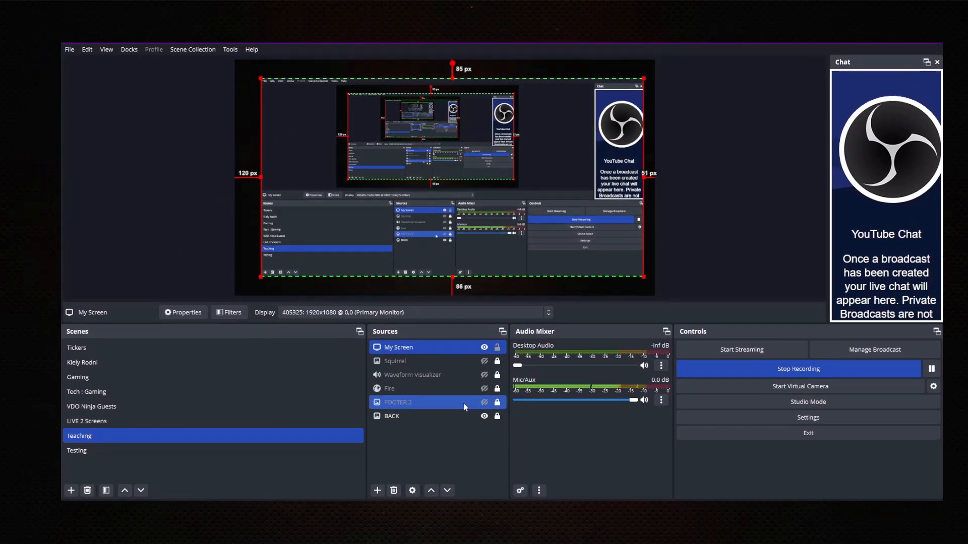
Add Display Capture 2 showing the second (Photoshop) monitor.
{"action": "left_click", "coordinate": [377, 491]}
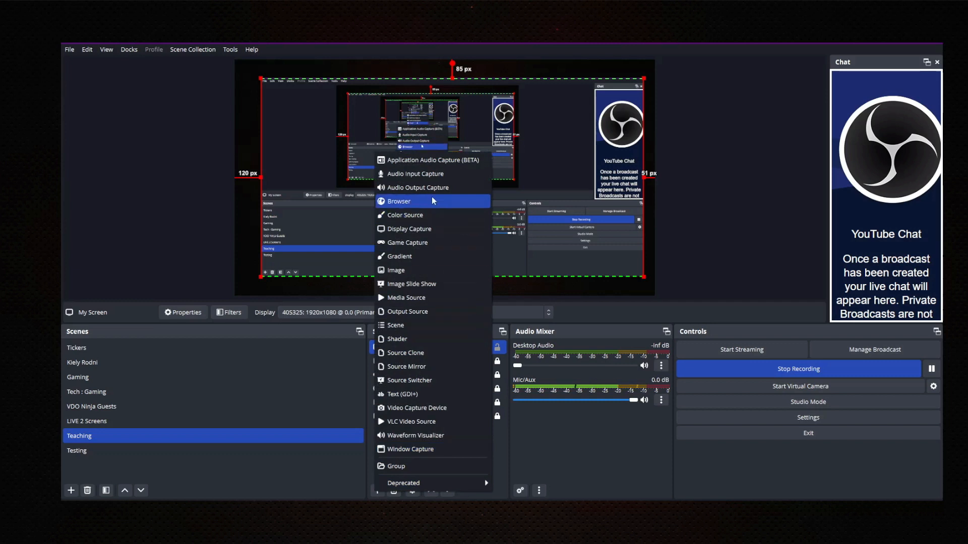
{"action": "left_click", "coordinate": [409, 230]}
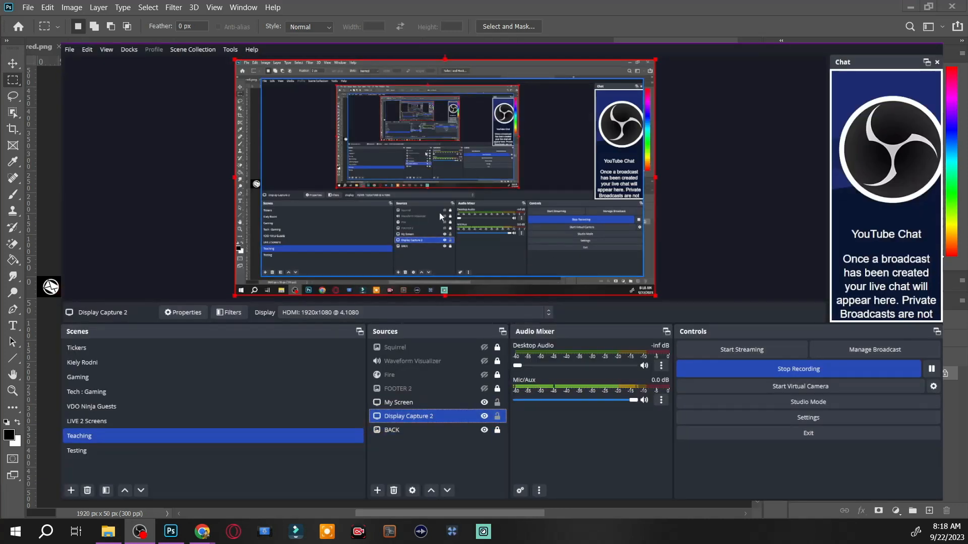
{"action": "mouse_move", "coordinate": [440, 211]}
{"action": "left_mouse_down"}
{"action": "mouse_move", "coordinate": [458, 218]}
{"action": "mouse_move", "coordinate": [438, 210]}
{"action": "left_mouse_up"}
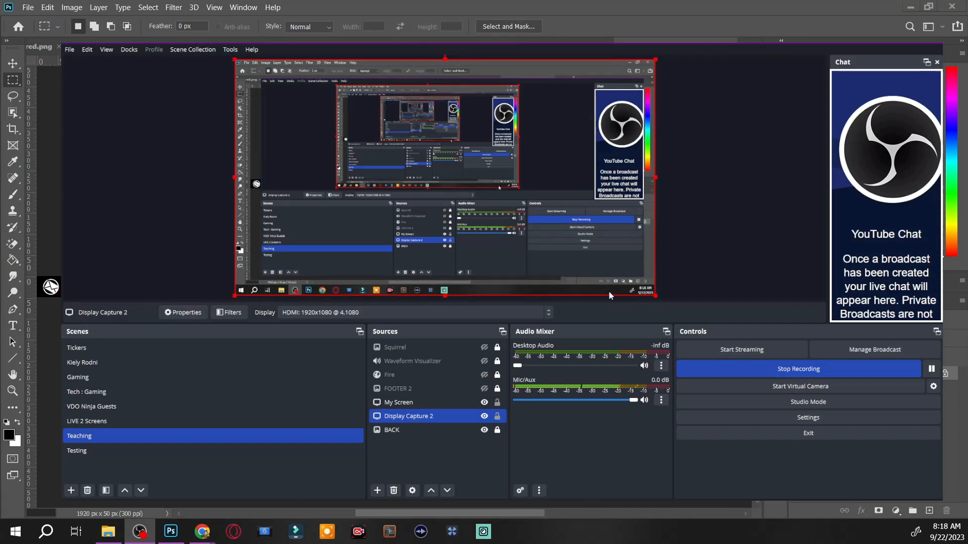
Shrink My Screen into a small overlay in the top-right corner.
{"action": "left_click", "coordinate": [519, 231]}
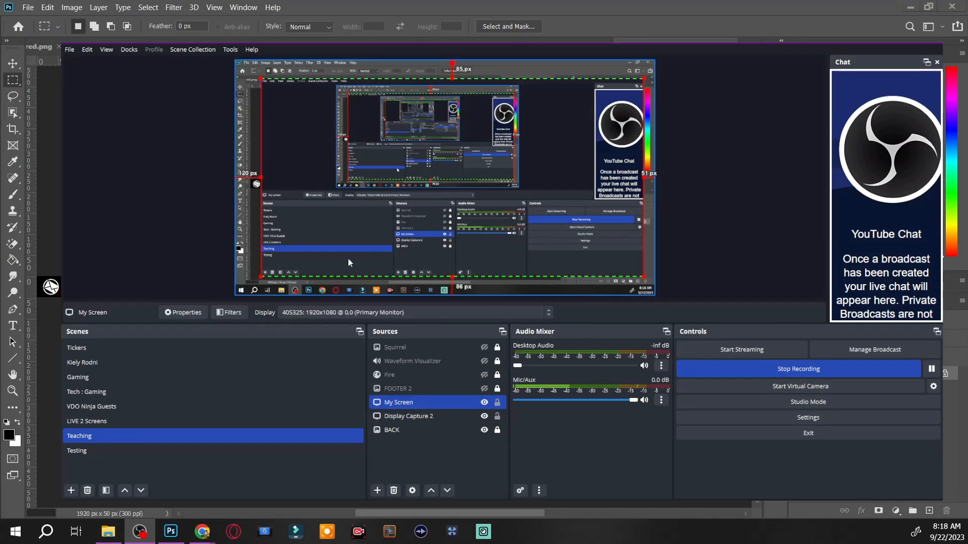
{"action": "left_click_drag", "start_coordinate": [261, 277], "coordinate": [467, 170]}
{"action": "left_click_drag", "start_coordinate": [732, 102], "coordinate": [801, 80]}
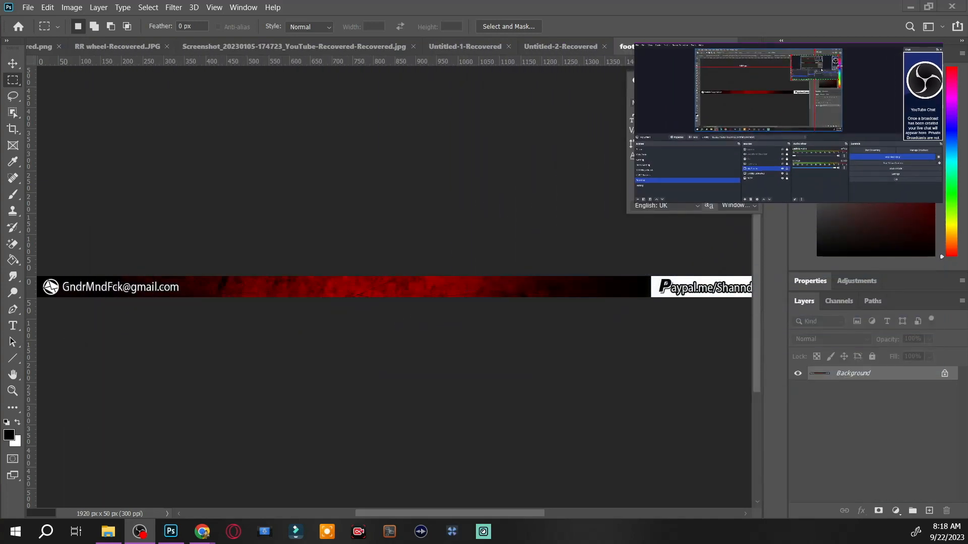
Move My Screen down-left, zoom Photoshop out to the whole footer2.png banner, then hide Display Capture 2.
{"action": "left_click_drag", "start_coordinate": [820, 70], "coordinate": [768, 108]}
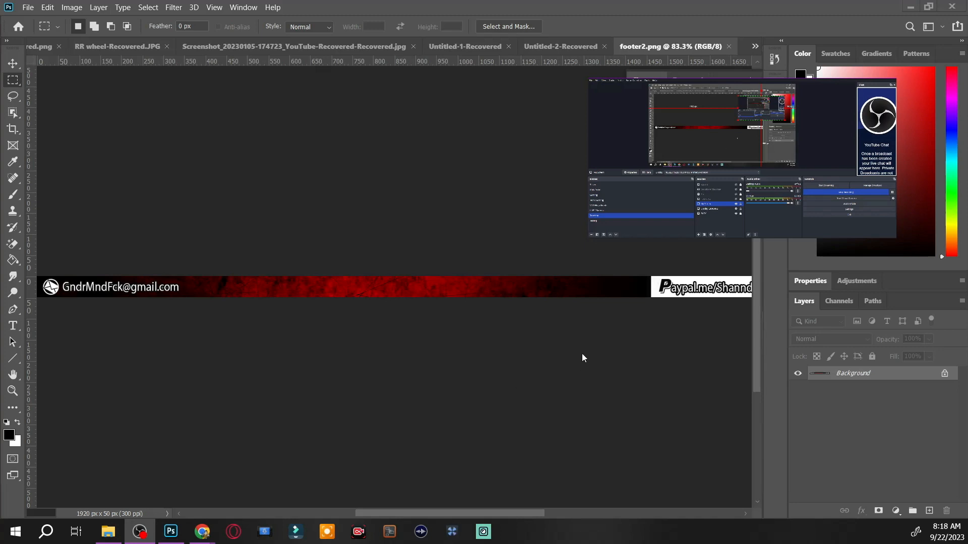
{"action": "left_click", "coordinate": [28, 7]}
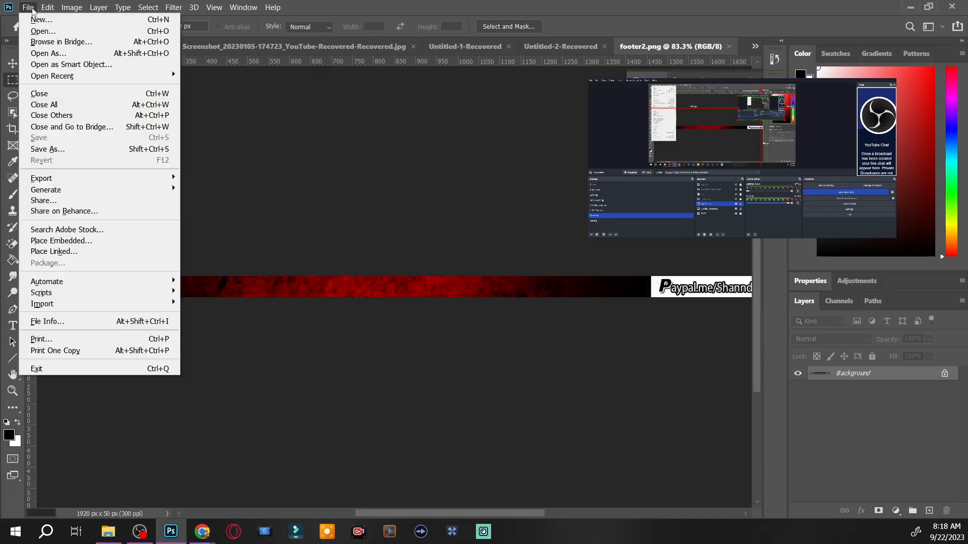
{"action": "left_click", "coordinate": [40, 20]}
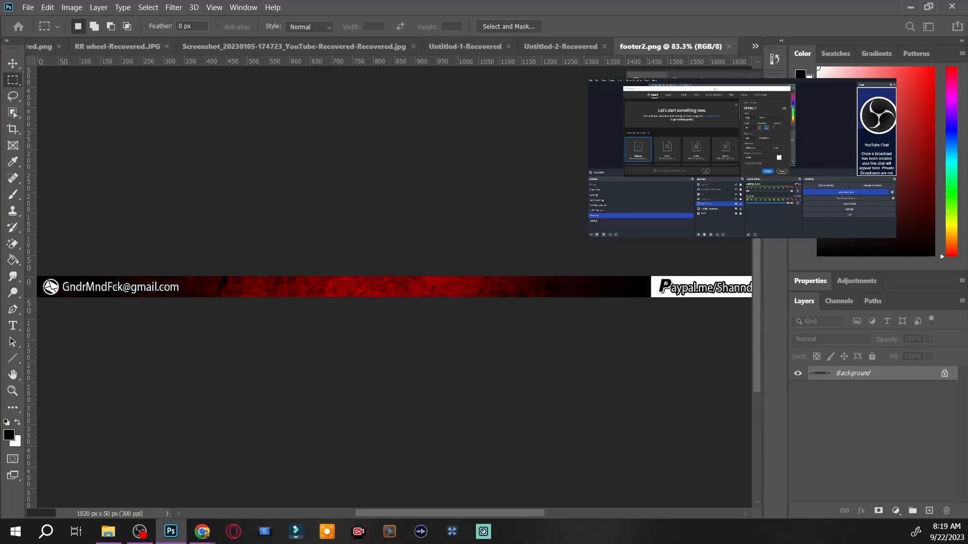
{"action": "left_click_drag", "start_coordinate": [714, 89], "coordinate": [465, 108]}
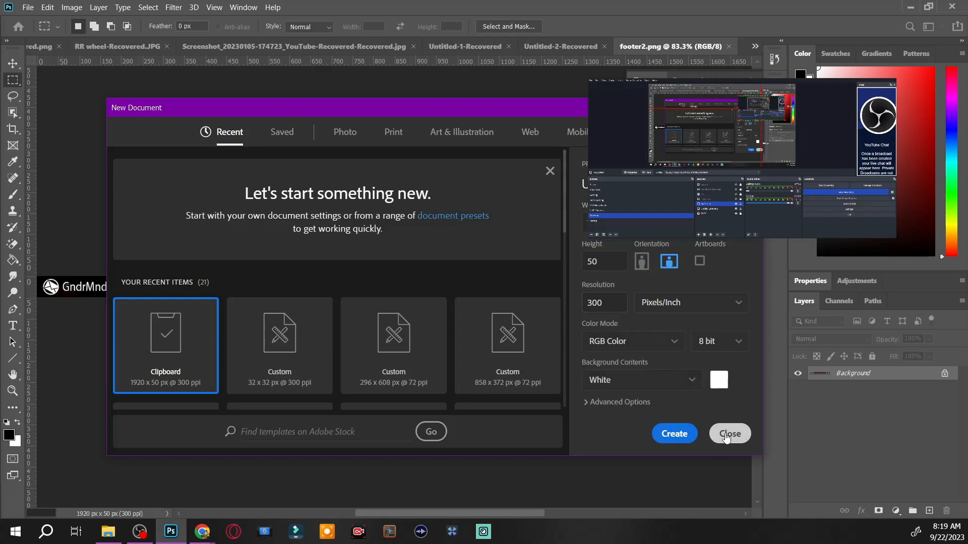
{"action": "left_click", "coordinate": [726, 436]}
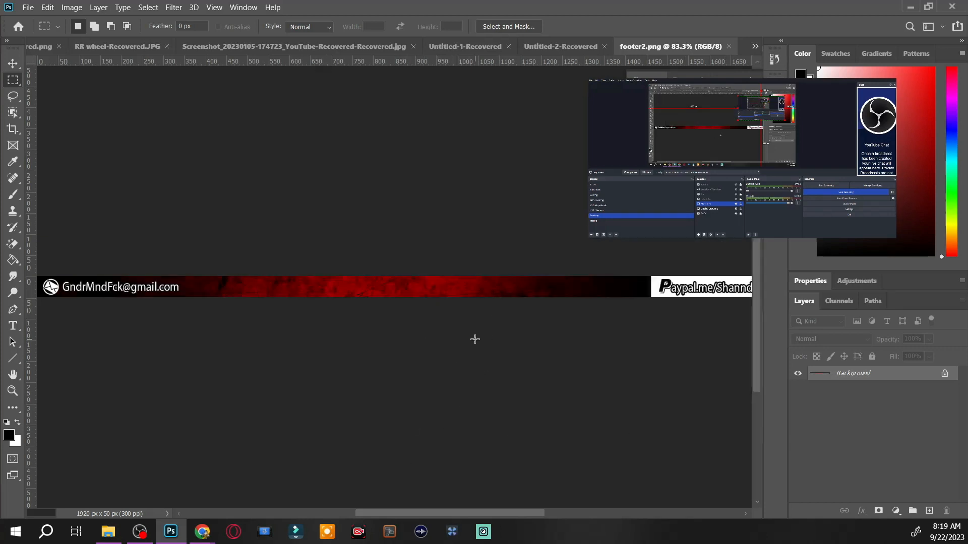
{"action": "key", "text": "ctrl+minus"}
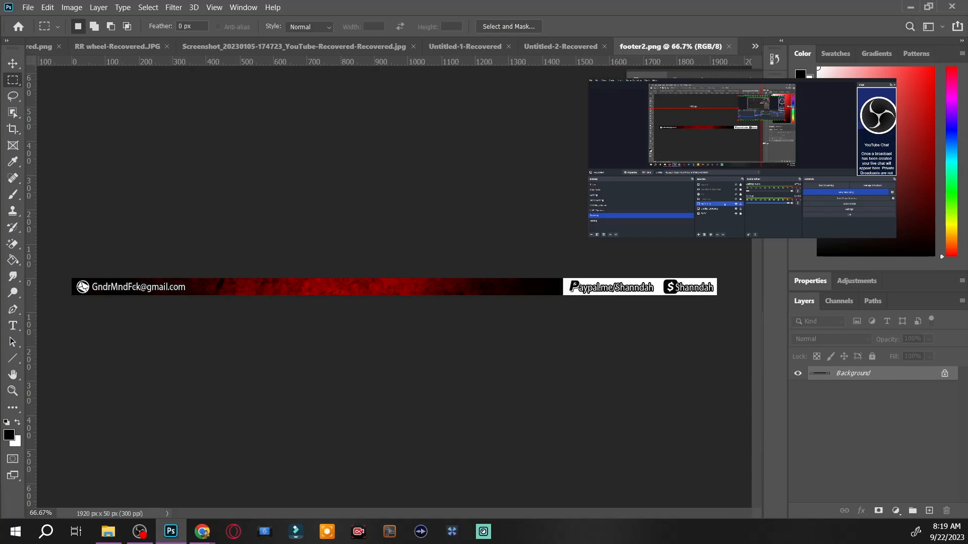
{"action": "left_click", "coordinate": [736, 209]}
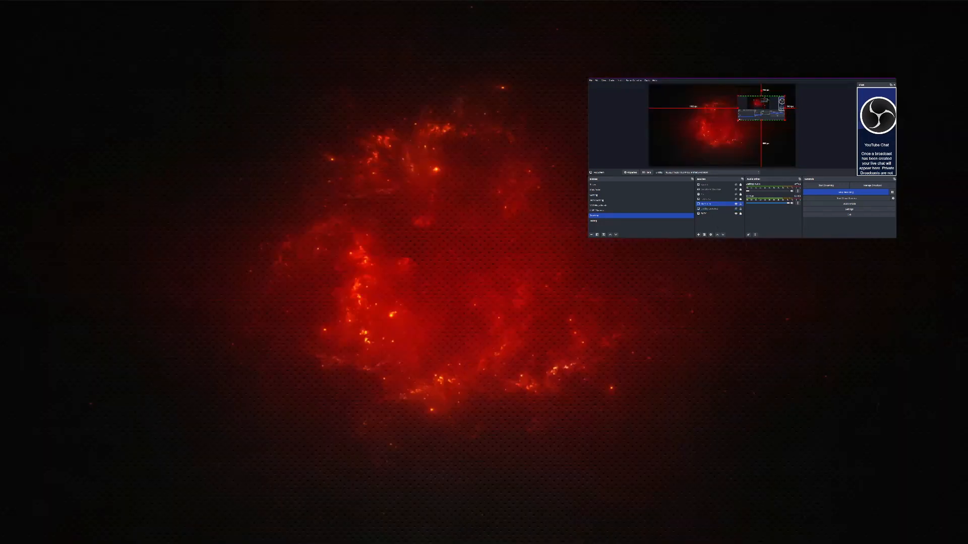
Shrink and reposition the My Screen capture on the canvas.
{"action": "left_click_drag", "start_coordinate": [738, 120], "coordinate": [177, 335]}
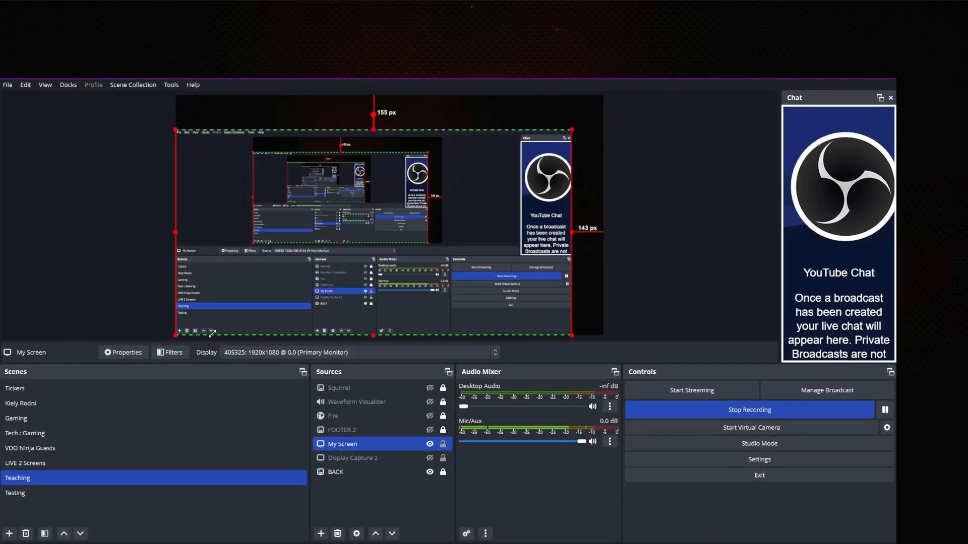
{"action": "left_click_drag", "start_coordinate": [572, 130], "coordinate": [588, 110]}
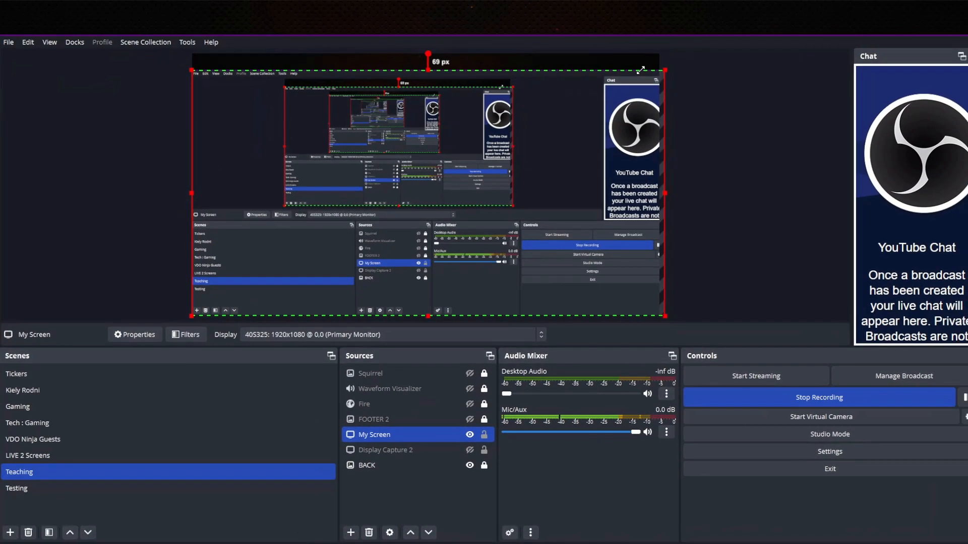
{"action": "left_click_drag", "start_coordinate": [640, 70], "coordinate": [558, 126]}
{"action": "left_click_drag", "start_coordinate": [456, 258], "coordinate": [520, 191]}
Add an image source named FEETER that loads G:/2023 backgrounds/footer.png.
{"action": "left_click", "coordinate": [372, 484]}
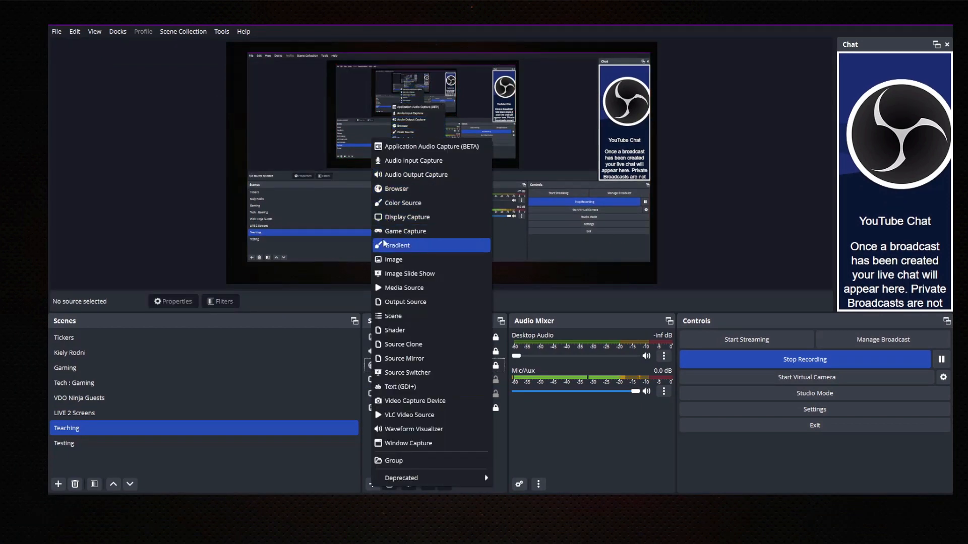
{"action": "left_click", "coordinate": [458, 266]}
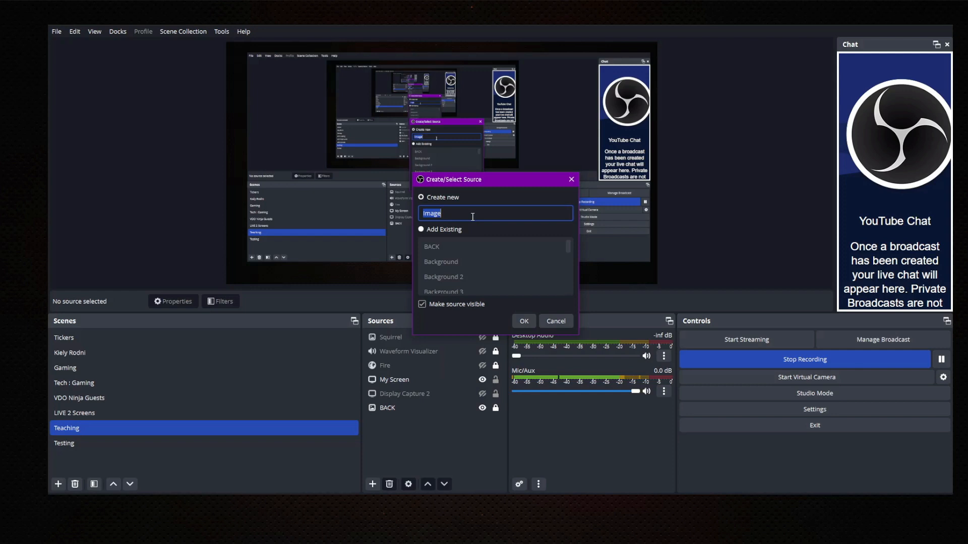
{"action": "type", "text": "FEETER"}
{"action": "left_click", "coordinate": [530, 323]}
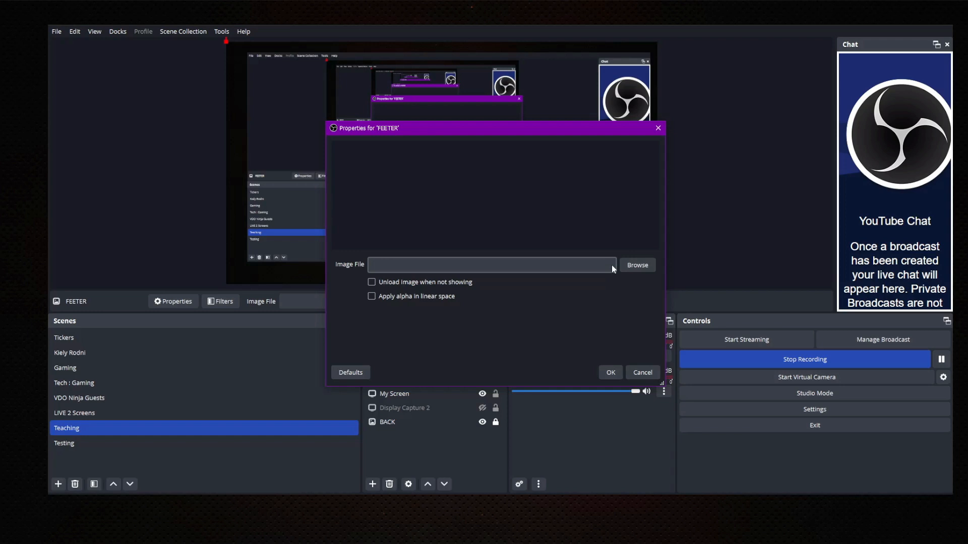
{"action": "left_click", "coordinate": [636, 265]}
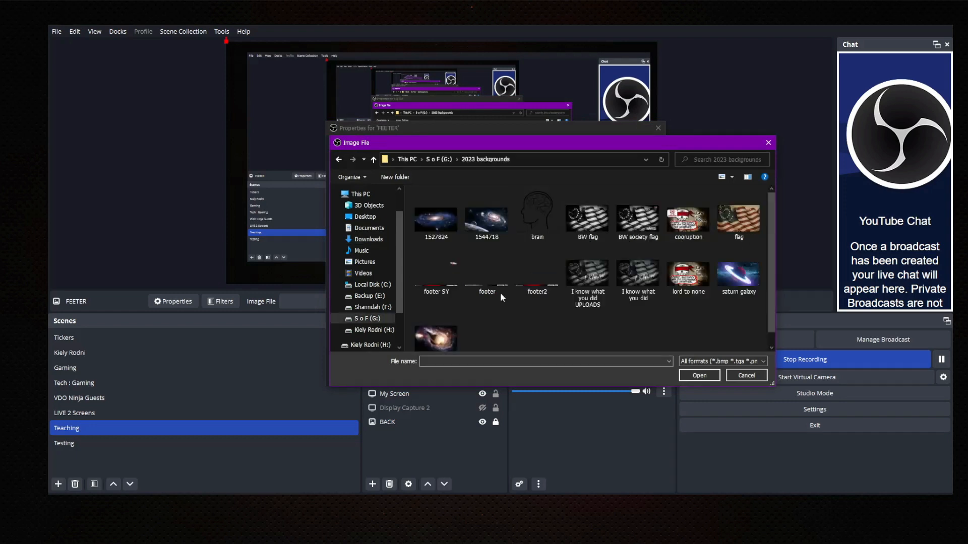
{"action": "left_click", "coordinate": [500, 293]}
{"action": "left_click", "coordinate": [692, 376]}
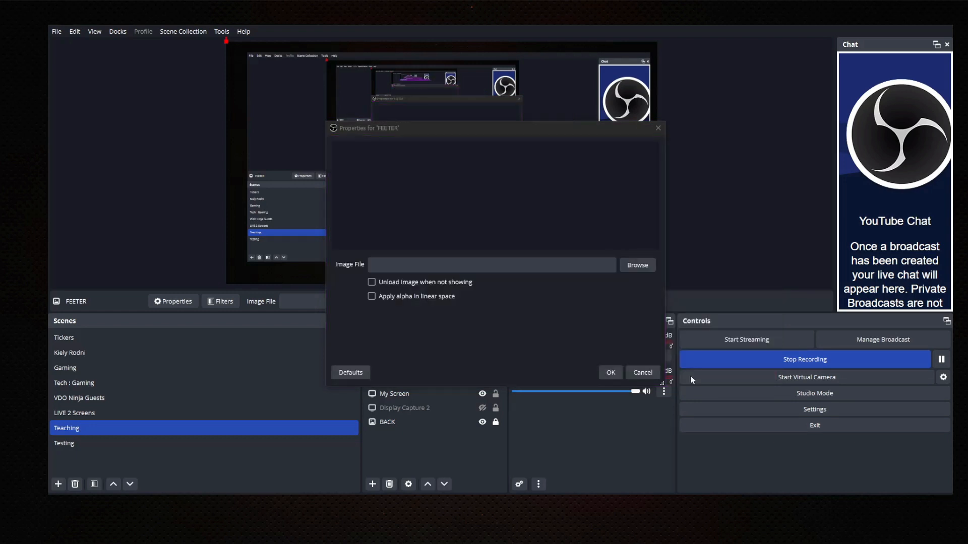
{"action": "left_click", "coordinate": [610, 373]}
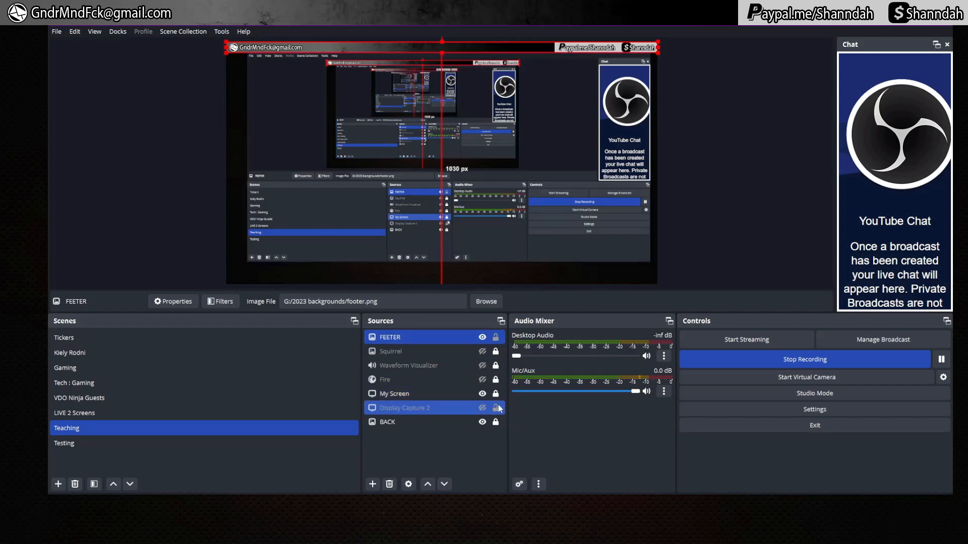
Drag the FEETER footer banner to the canvas bottom and restore it to full width.
{"action": "left_click_drag", "start_coordinate": [482, 47], "coordinate": [479, 279]}
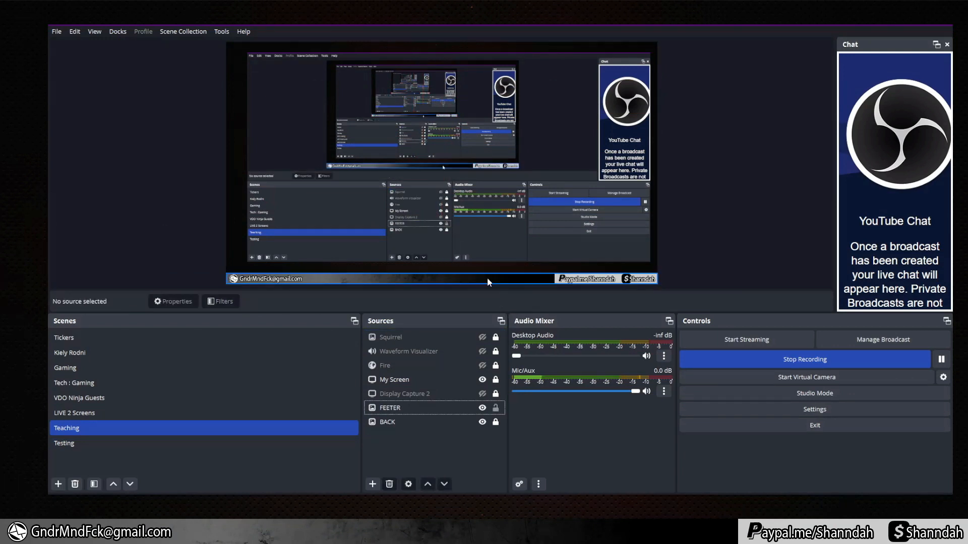
{"action": "left_click", "coordinate": [488, 280]}
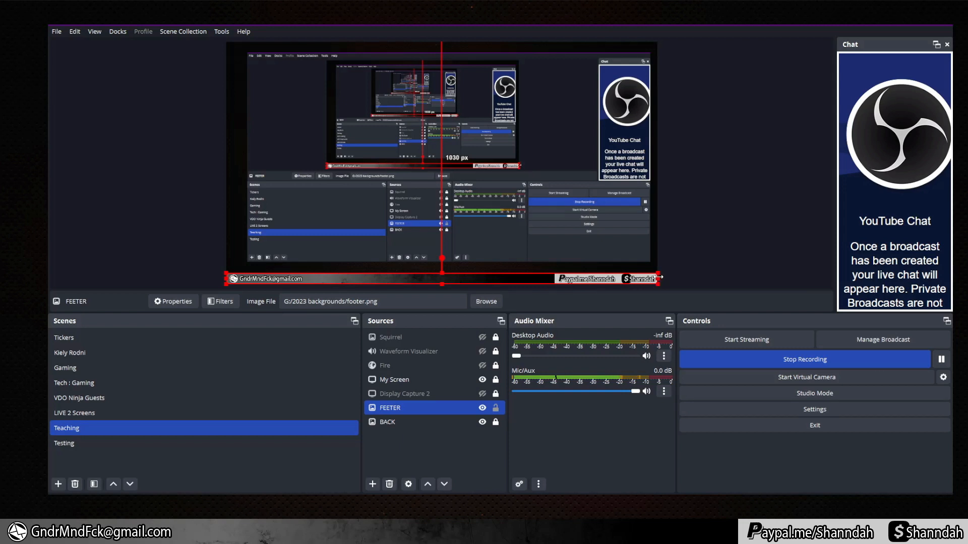
{"action": "left_click_drag", "start_coordinate": [658, 277], "coordinate": [554, 277]}
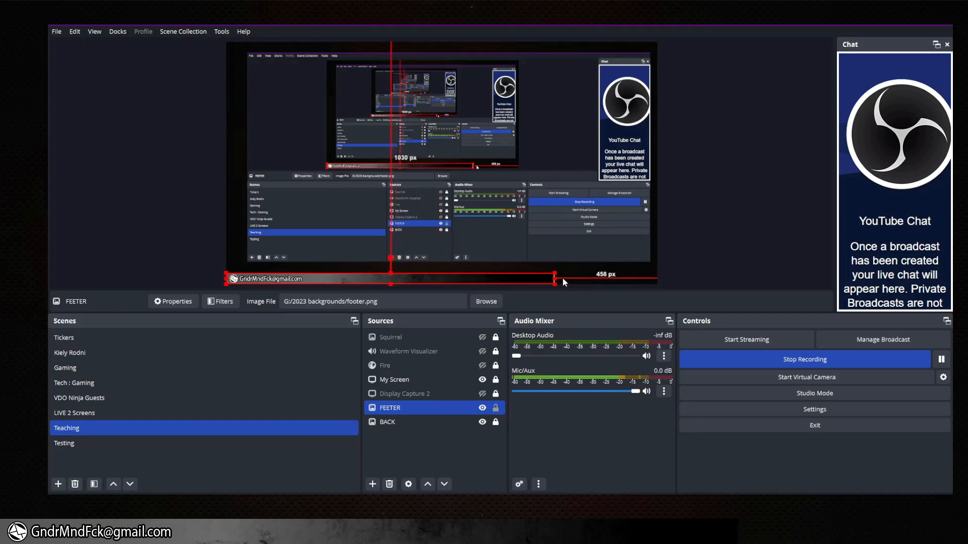
{"action": "left_click_drag", "start_coordinate": [555, 277], "coordinate": [658, 277]}
{"action": "left_click", "coordinate": [713, 266]}
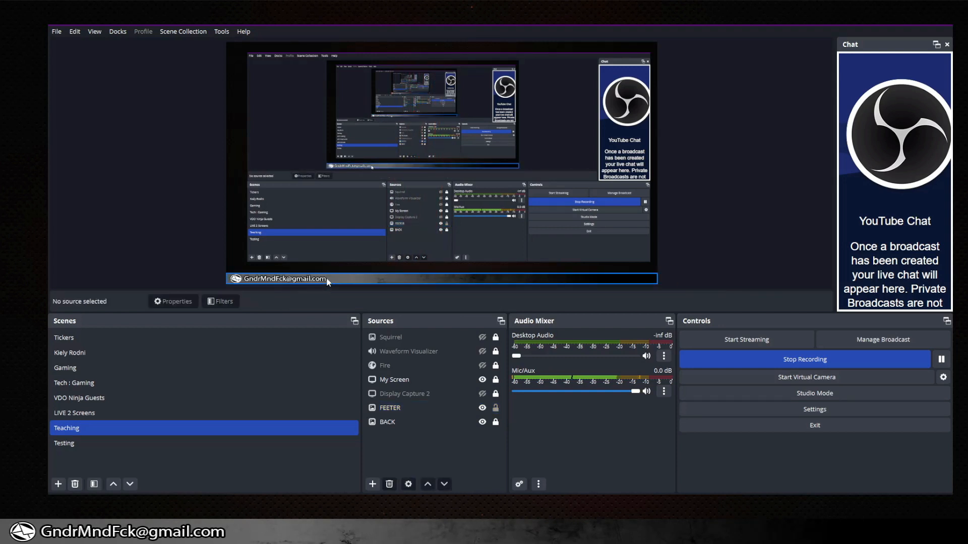
Fine-tune the footer's fit along the bottom edge, then begin adding a new scene.
{"action": "left_click_drag", "start_coordinate": [333, 277], "coordinate": [452, 272]}
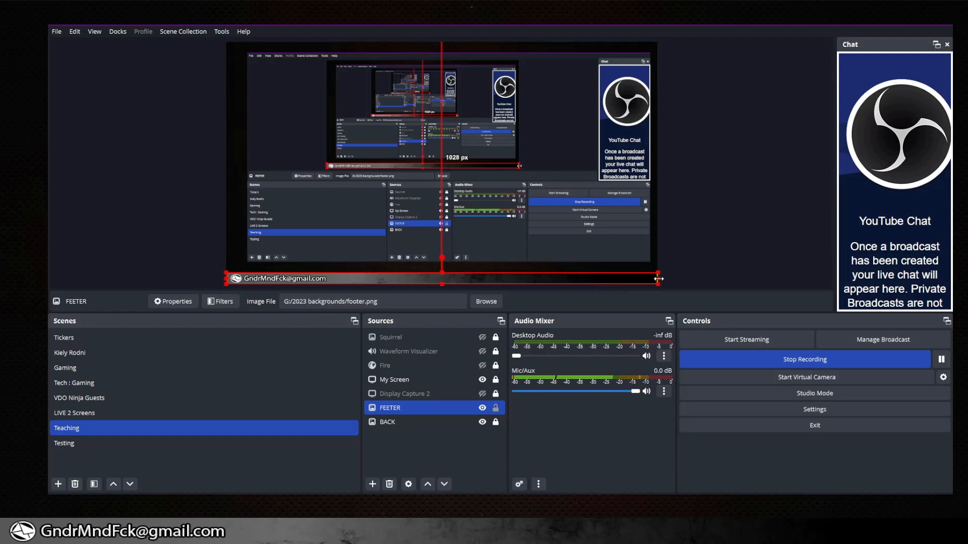
{"action": "left_click_drag", "start_coordinate": [658, 280], "coordinate": [657, 280]}
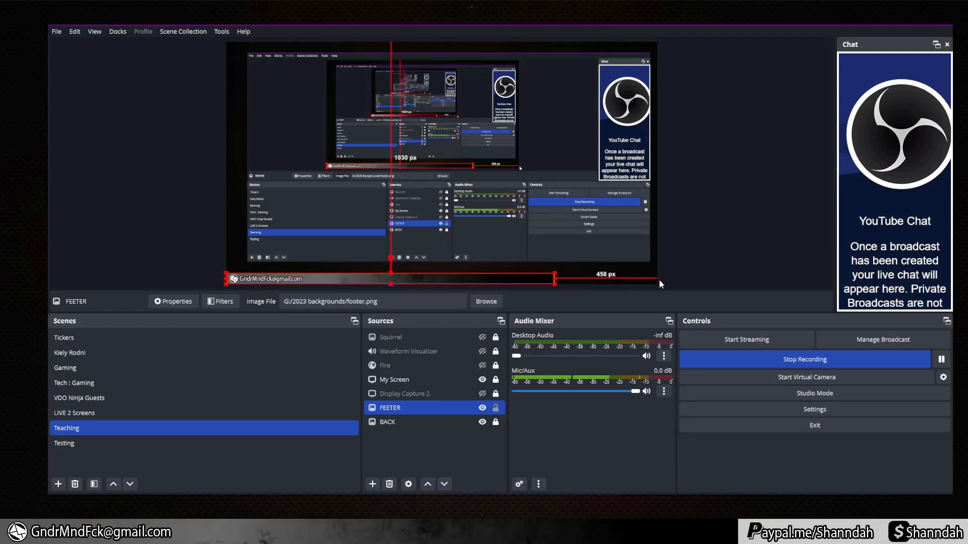
{"action": "left_click", "coordinate": [701, 258]}
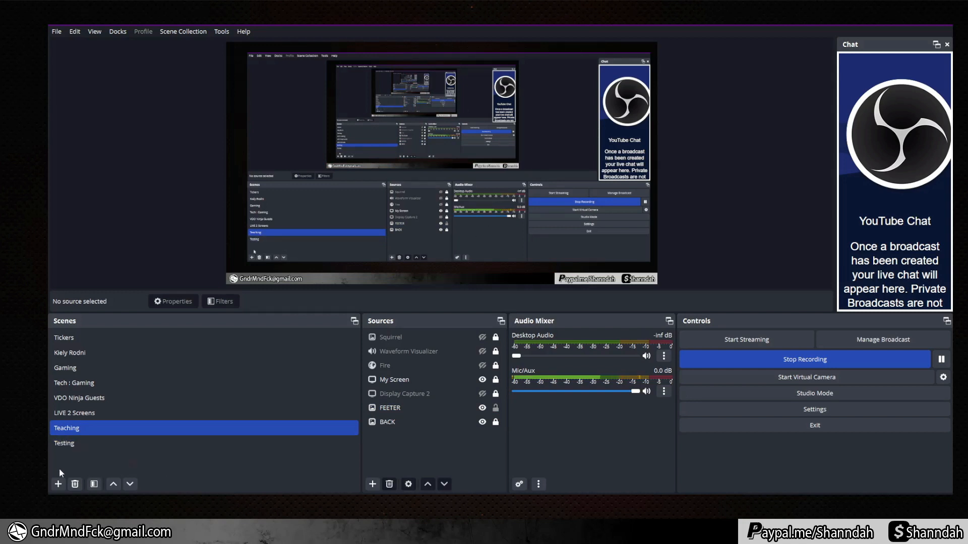
{"action": "left_click", "coordinate": [58, 484]}
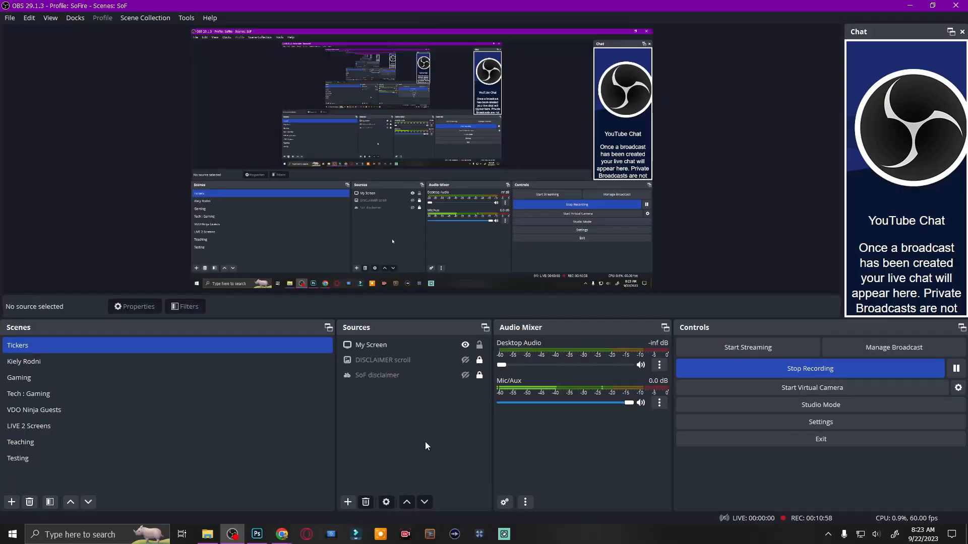
Move My Screen to the bottom of the Tickers scene's source list and clear the selection.
{"action": "left_click_drag", "start_coordinate": [374, 345], "coordinate": [381, 386]}
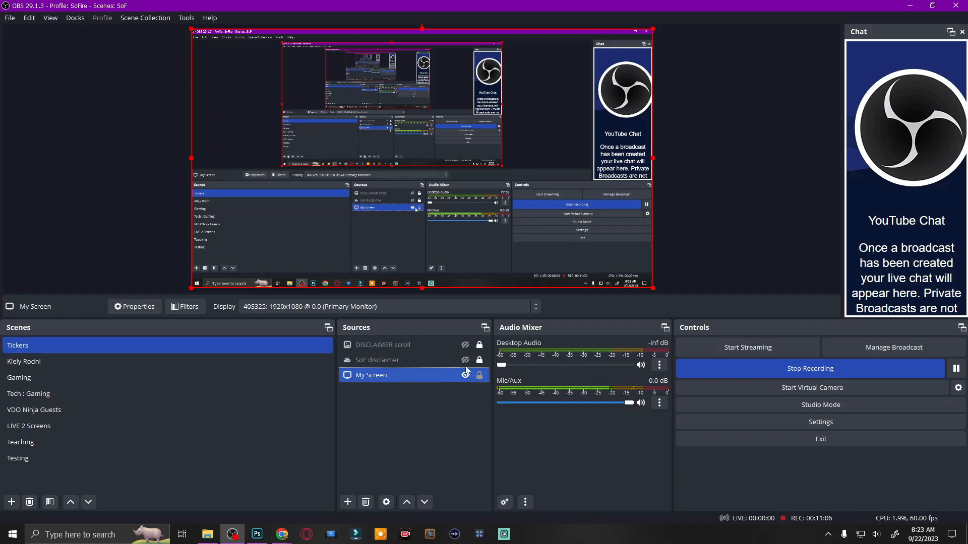
{"action": "left_click", "coordinate": [413, 435]}
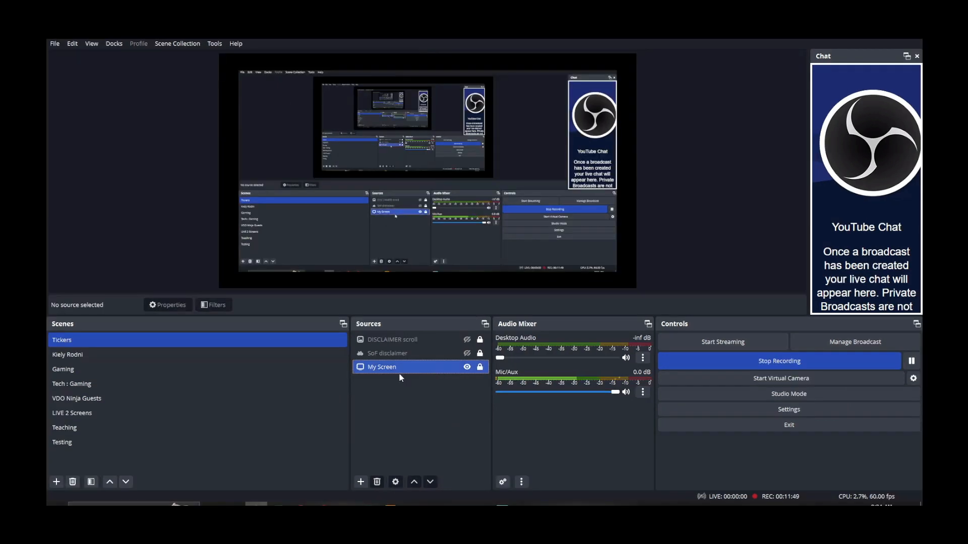
{"action": "left_click", "coordinate": [402, 361]}
{"action": "left_click", "coordinate": [387, 428]}
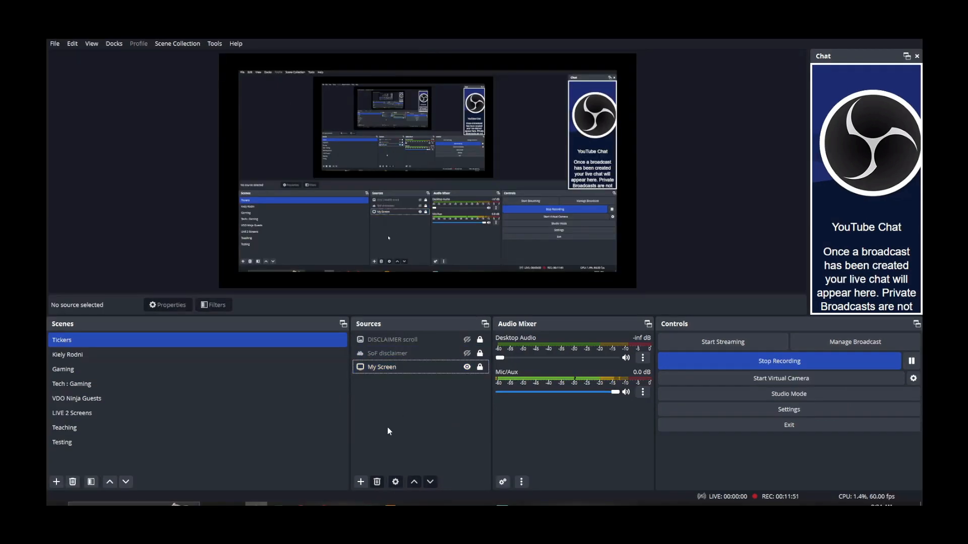
{"action": "left_click", "coordinate": [360, 482]}
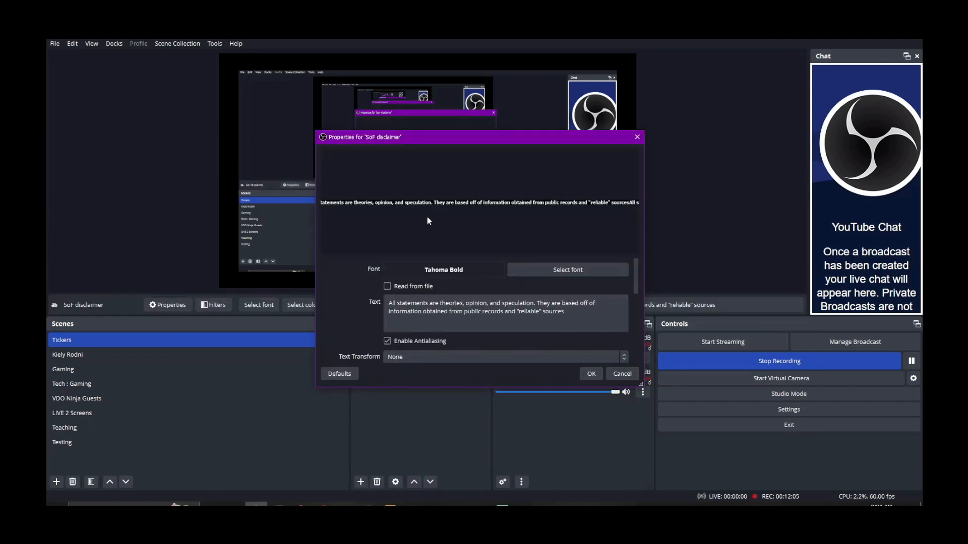
Keep Tahoma Bold as the SoF disclaimer font and select its full disclaimer text.
{"action": "left_click_drag", "start_coordinate": [401, 138], "coordinate": [428, 141]}
{"action": "left_click", "coordinate": [575, 276]}
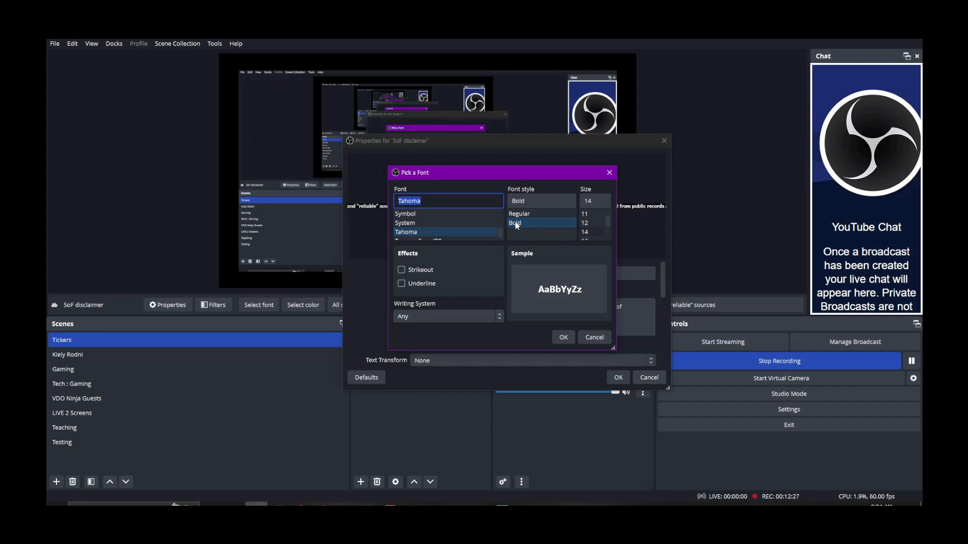
{"action": "left_click", "coordinate": [562, 338]}
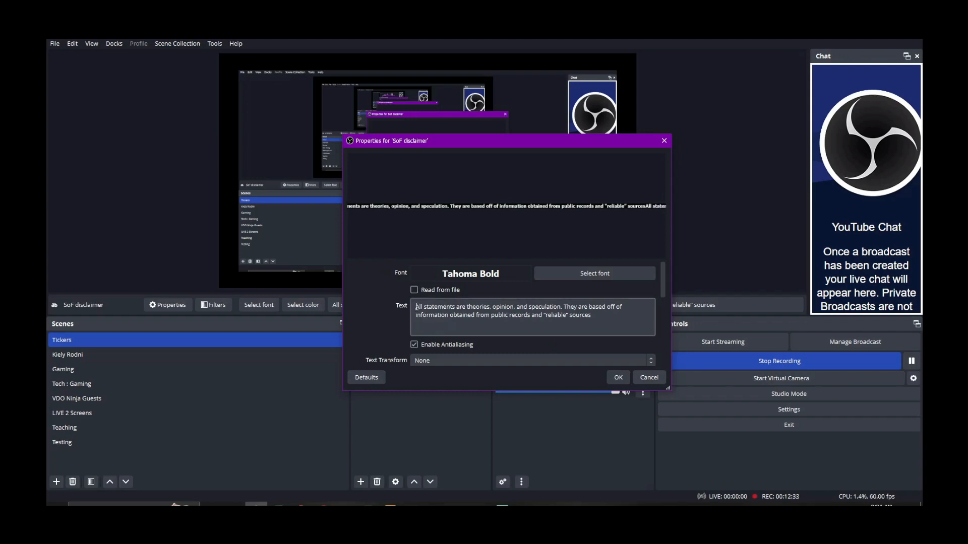
{"action": "left_click_drag", "start_coordinate": [417, 307], "coordinate": [605, 313]}
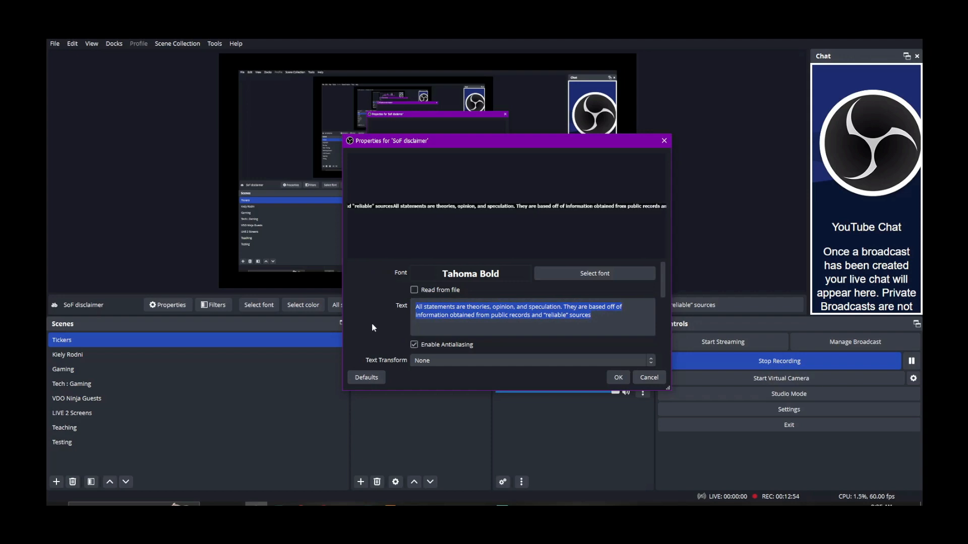
{"action": "scroll", "coordinate": [380, 328], "scroll_direction": "down", "scroll_amount": 2}
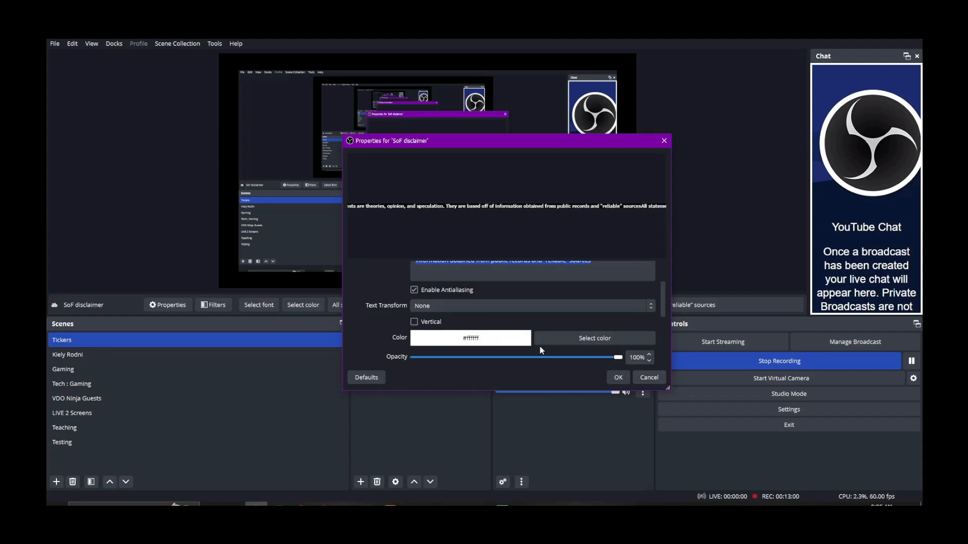
Set the SoF disclaimer text colour to red.
{"action": "left_click", "coordinate": [580, 338]}
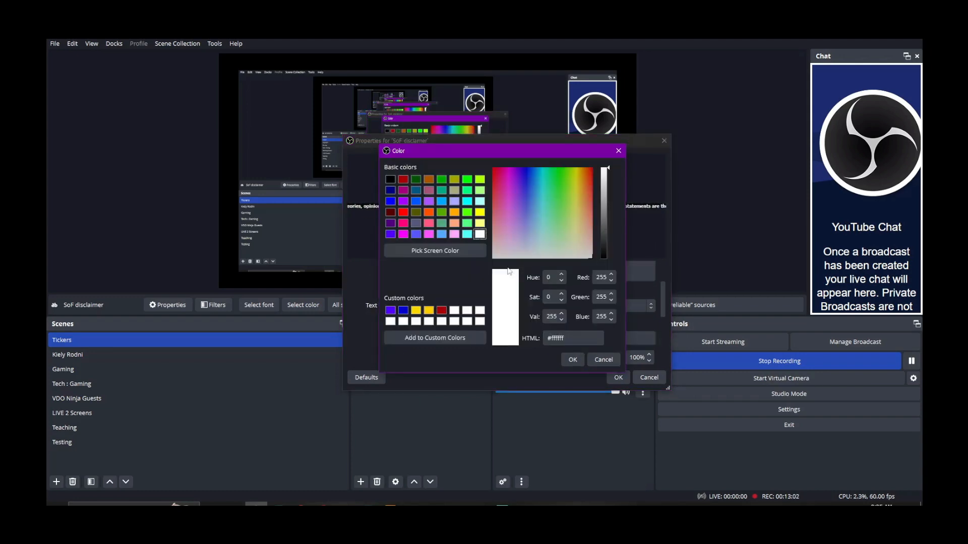
{"action": "left_click", "coordinate": [442, 311]}
{"action": "left_click", "coordinate": [572, 359]}
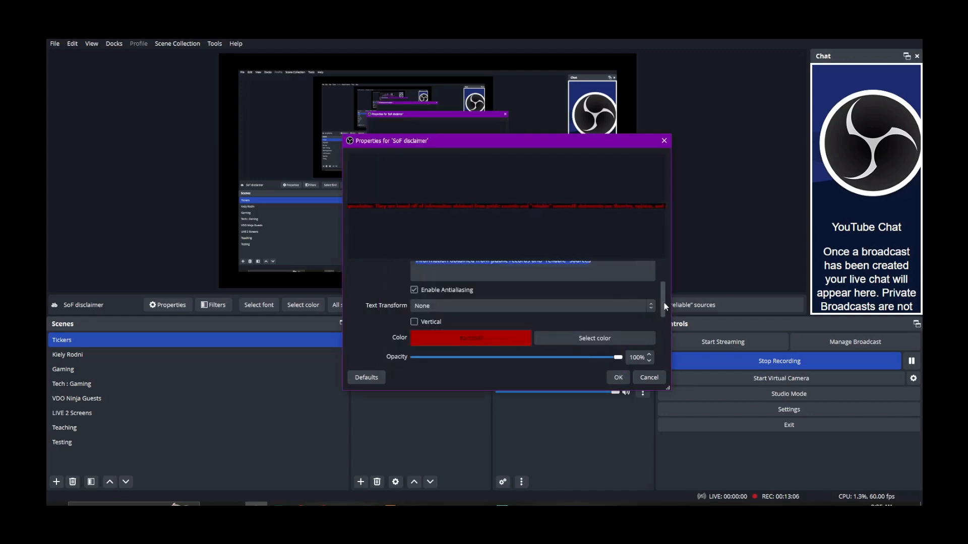
Keep the ticker text fully opaque and set its background opacity to 0%.
{"action": "left_click_drag", "start_coordinate": [664, 306], "coordinate": [662, 319]}
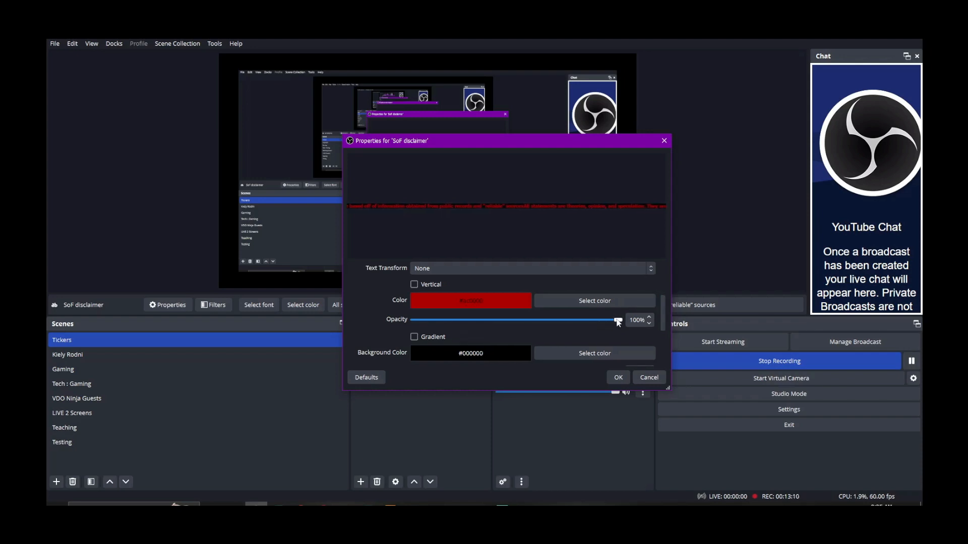
{"action": "left_click_drag", "start_coordinate": [617, 321], "coordinate": [455, 320]}
{"action": "left_click_drag", "start_coordinate": [598, 319], "coordinate": [658, 335]}
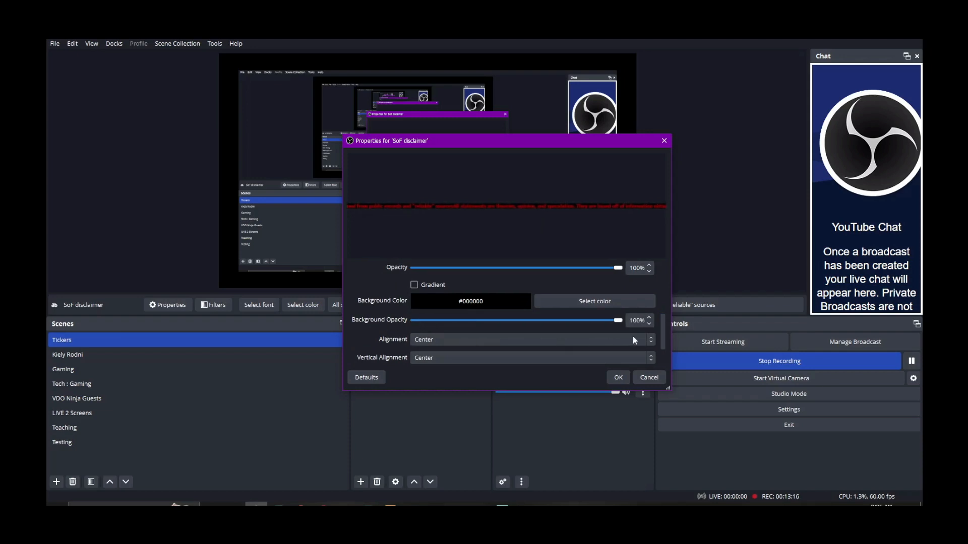
{"action": "left_click_drag", "start_coordinate": [618, 320], "coordinate": [394, 335]}
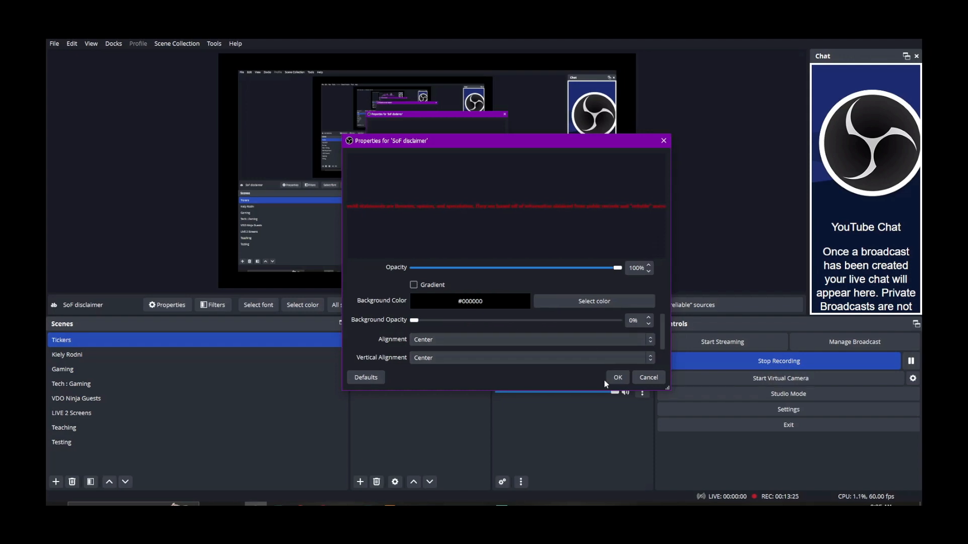
Save the ticker settings and open the SoF disclaimer's Filters window.
{"action": "left_click", "coordinate": [615, 377]}
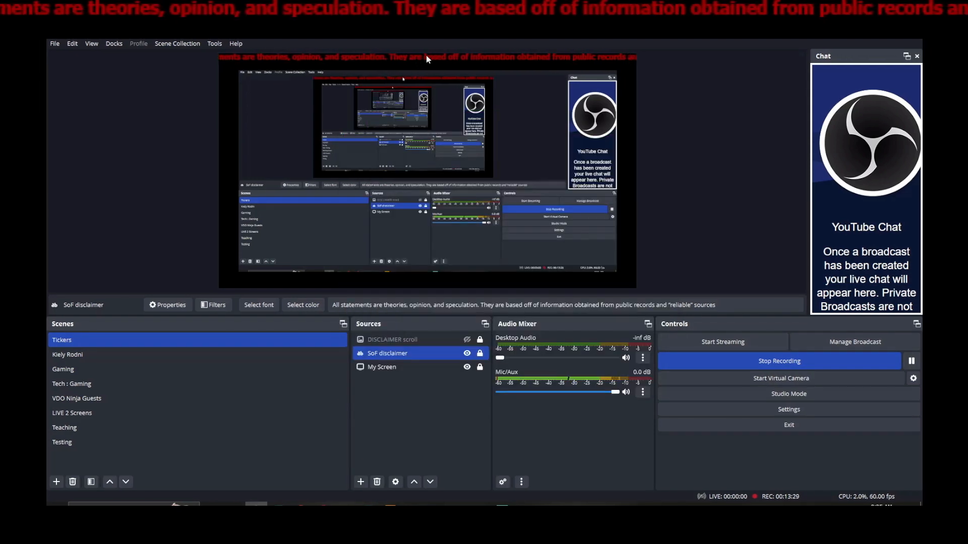
{"action": "left_click", "coordinate": [436, 60]}
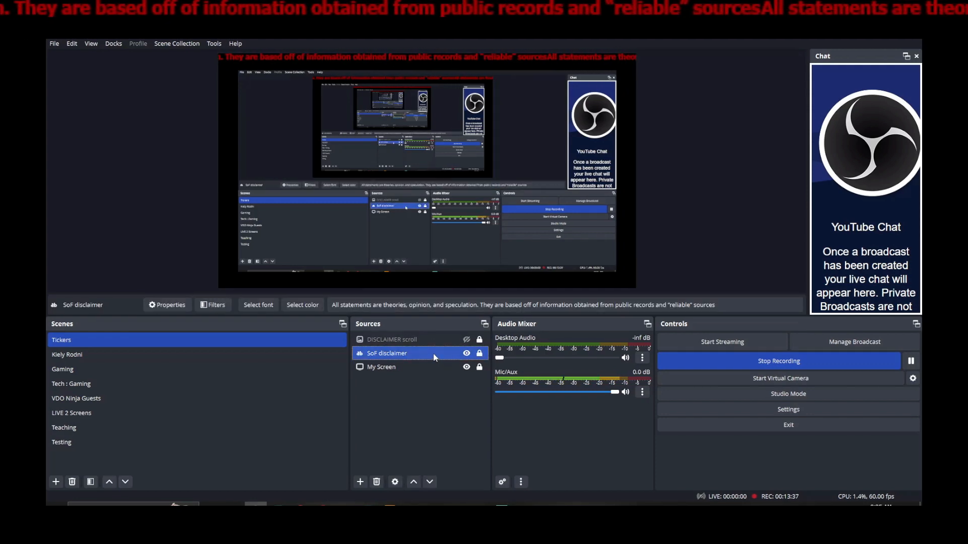
{"action": "right_click", "coordinate": [435, 357]}
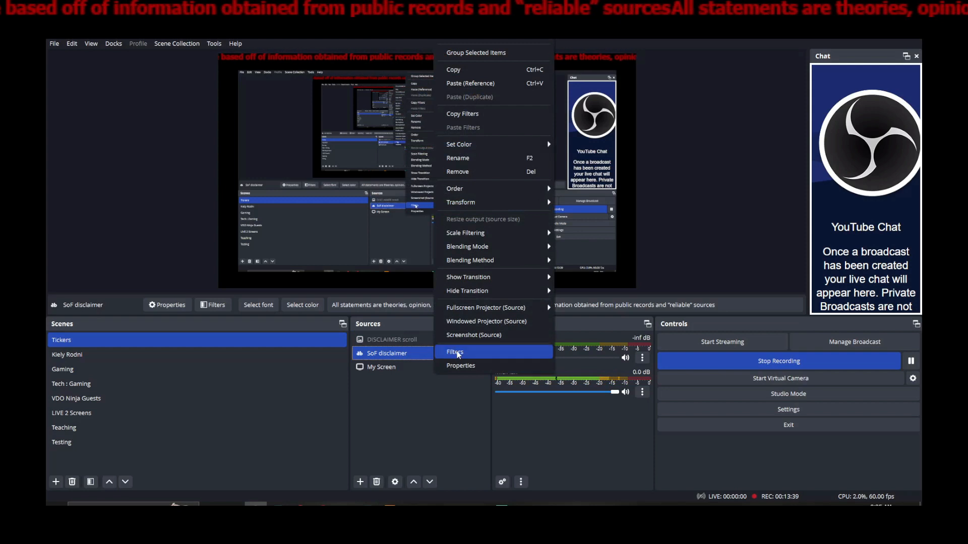
{"action": "left_click", "coordinate": [456, 352]}
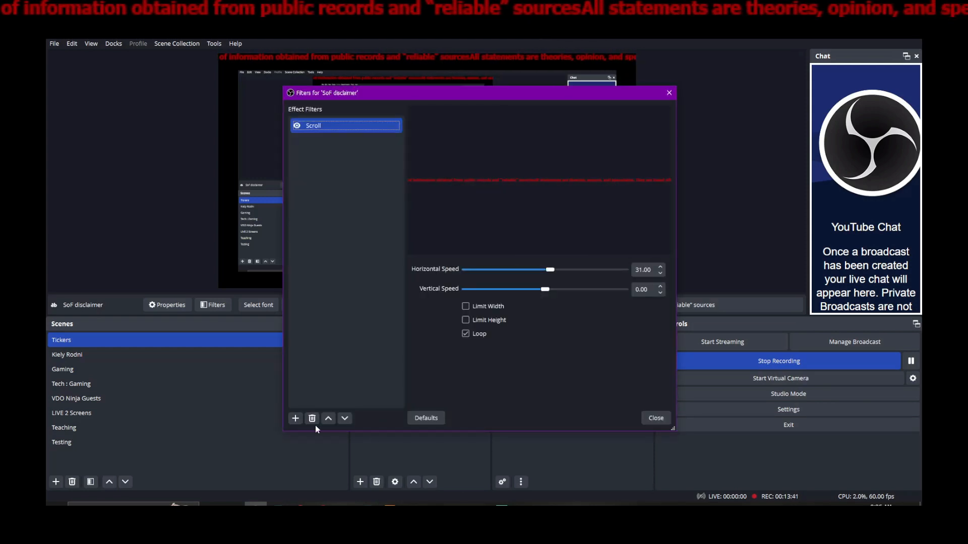
{"action": "left_click", "coordinate": [296, 419]}
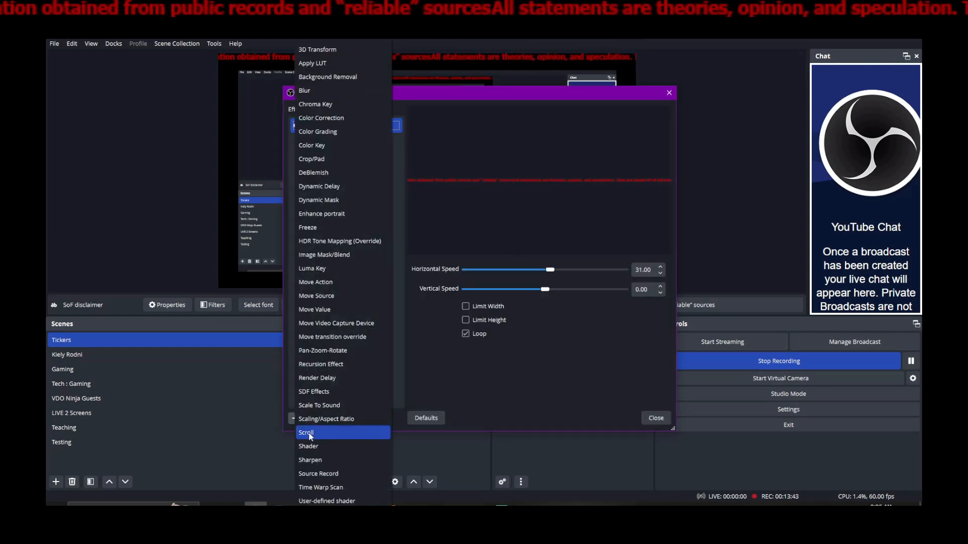
{"action": "left_click", "coordinate": [520, 398]}
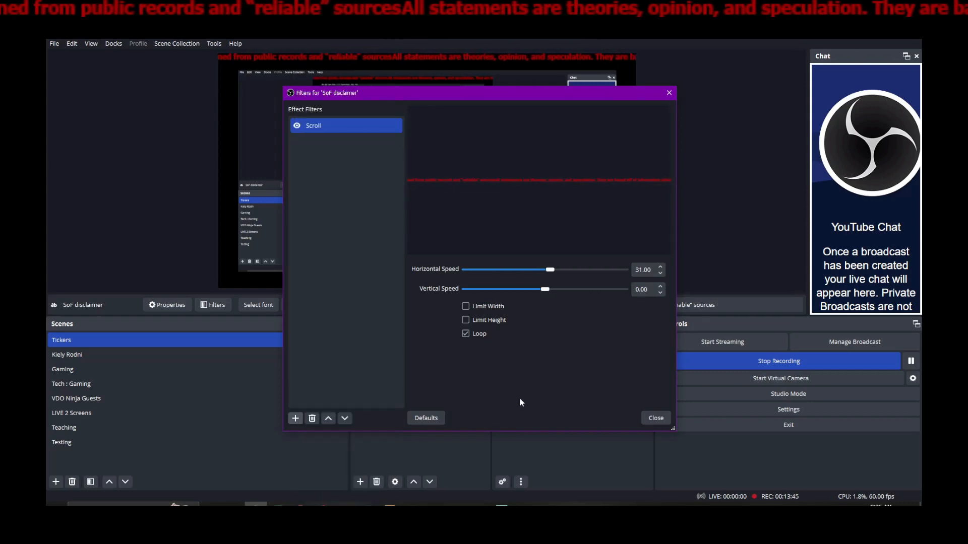
Reset the Scroll filter to defaults and raise its horizontal speed to 72.
{"action": "left_click", "coordinate": [337, 125]}
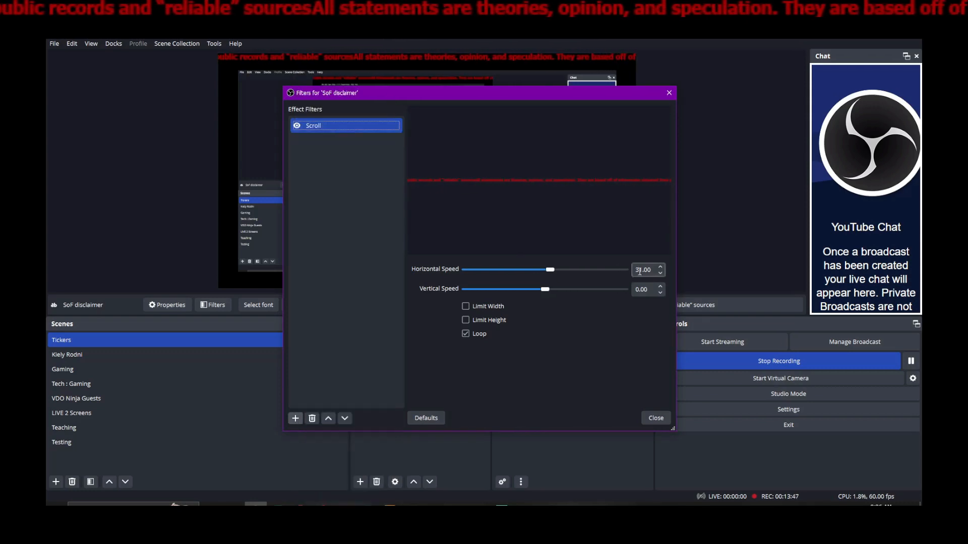
{"action": "left_click", "coordinate": [426, 418]}
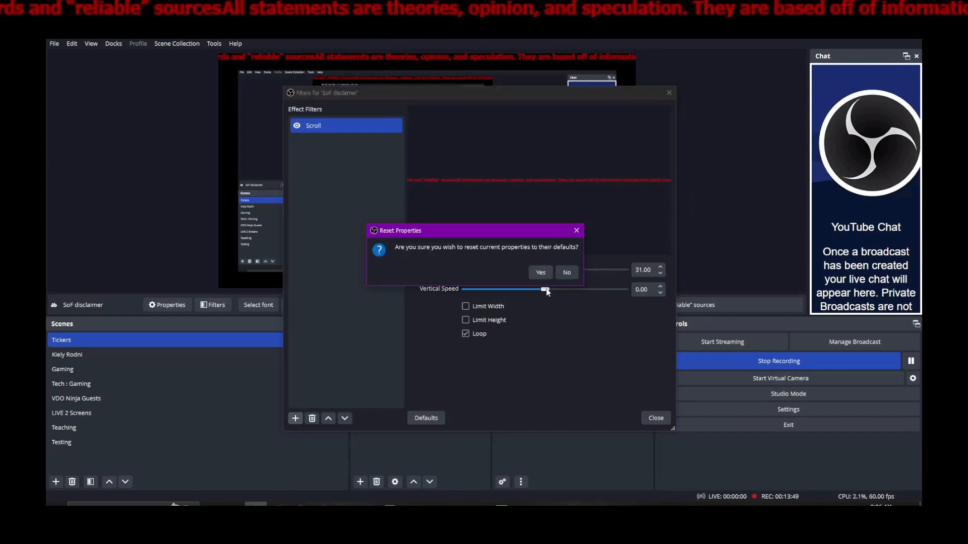
{"action": "left_click", "coordinate": [541, 270]}
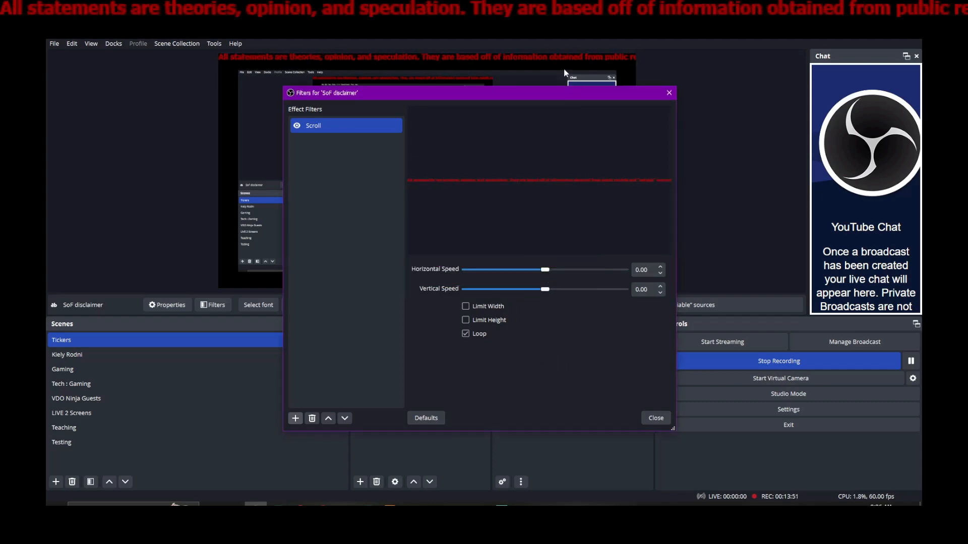
{"action": "left_click_drag", "start_coordinate": [537, 91], "coordinate": [542, 121]}
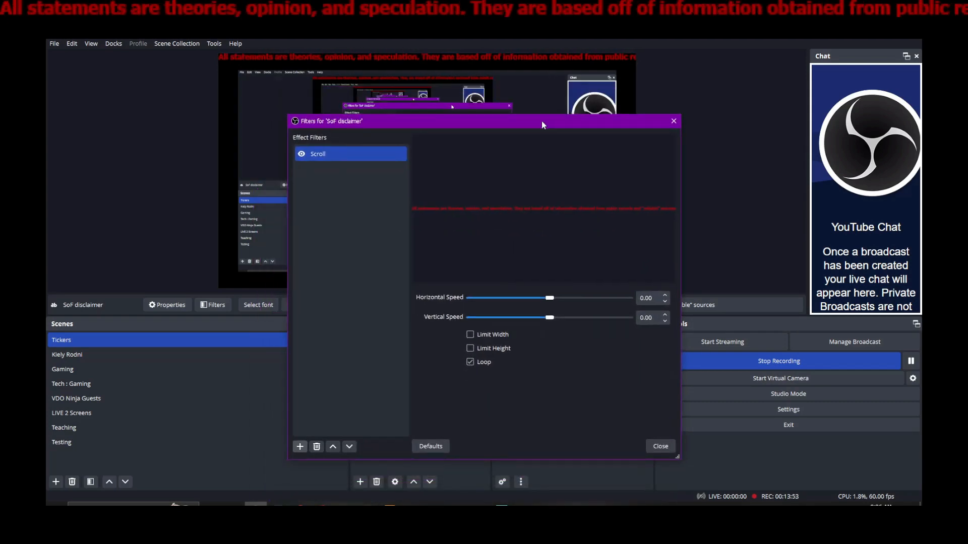
{"action": "left_click_drag", "start_coordinate": [548, 301], "coordinate": [568, 303]}
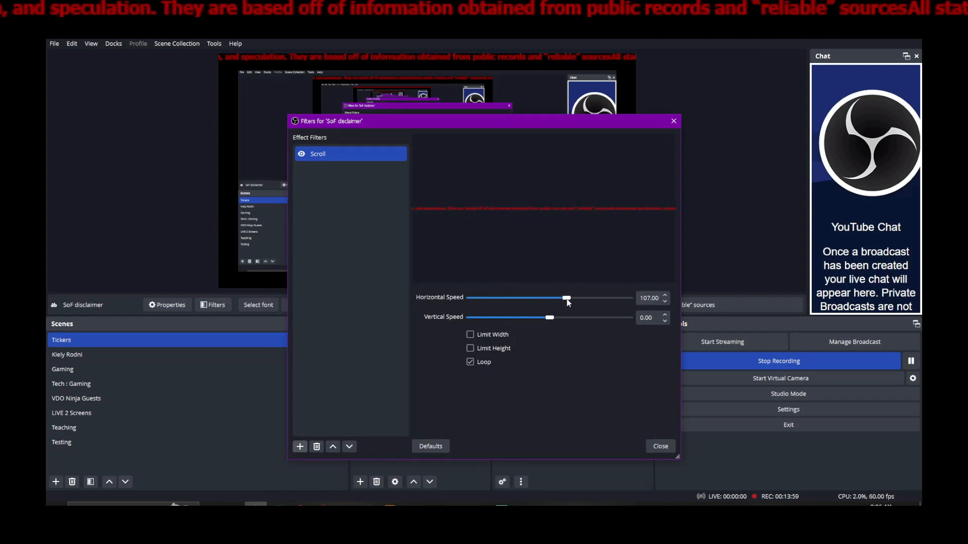
{"action": "left_click", "coordinate": [659, 446]}
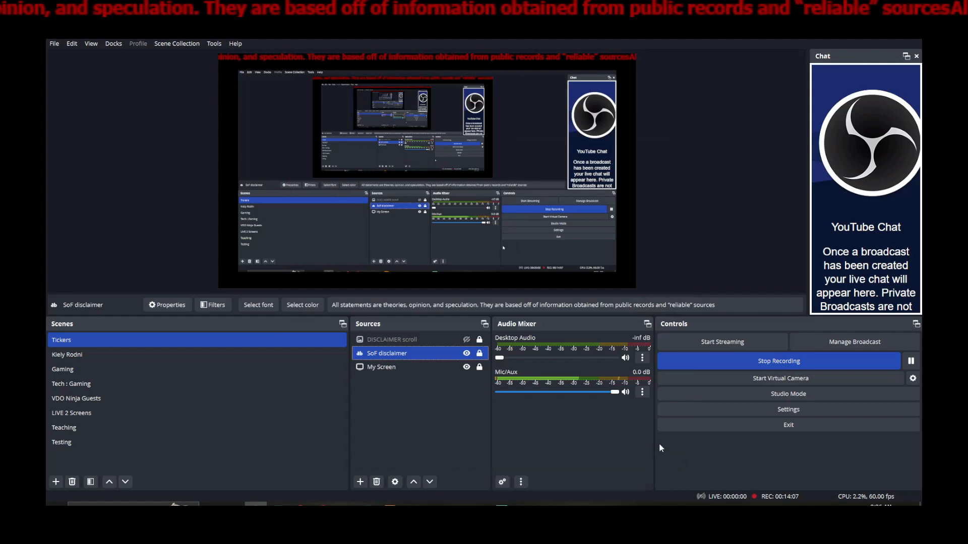
Hide the SoF disclaimer ticker and make the DISCLAIMER scroll ticker visible.
{"action": "left_click", "coordinate": [467, 353]}
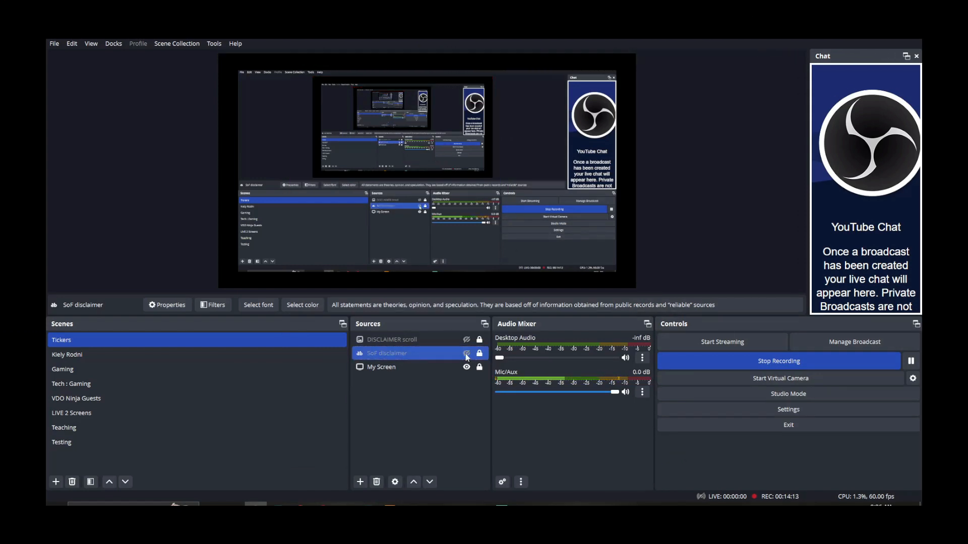
{"action": "left_click", "coordinate": [464, 341]}
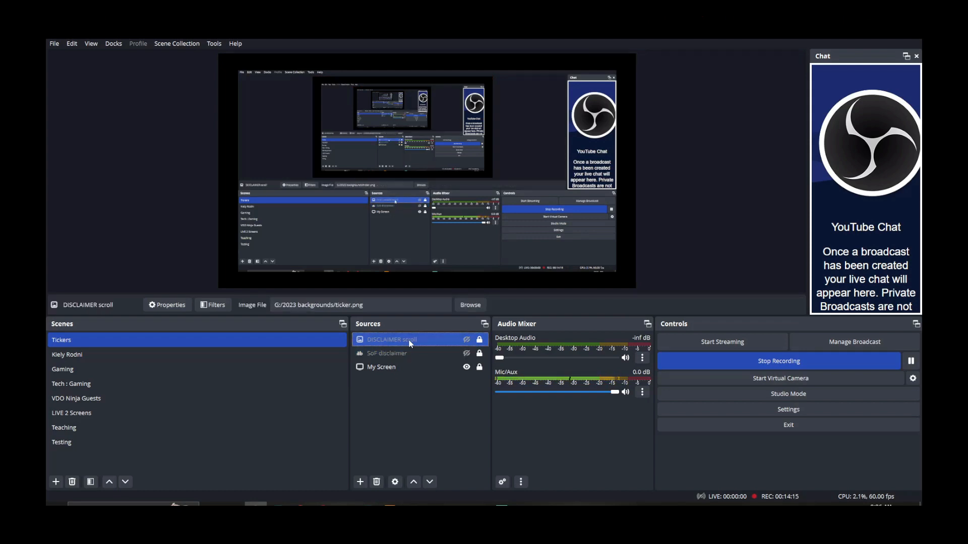
{"action": "left_click", "coordinate": [360, 482]}
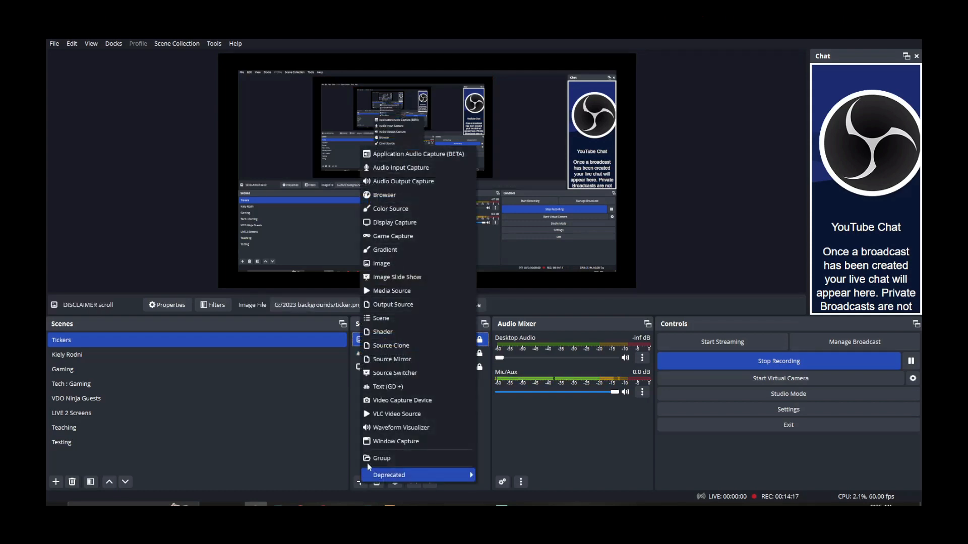
{"action": "left_click", "coordinate": [505, 443]}
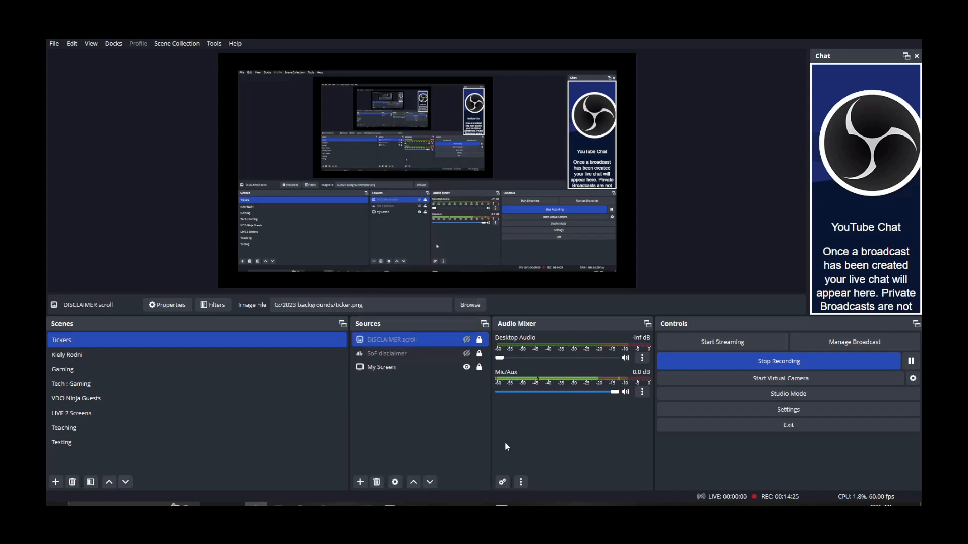
{"action": "left_click", "coordinate": [466, 340]}
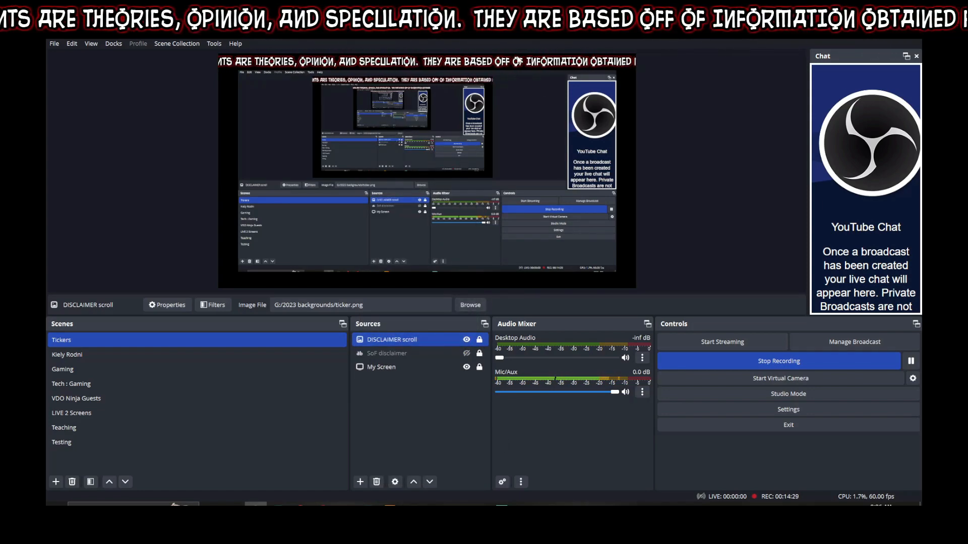
Review the DISCLAIMER scroll filters, with horizontal speed 121, and close the window.
{"action": "right_click", "coordinate": [440, 343]}
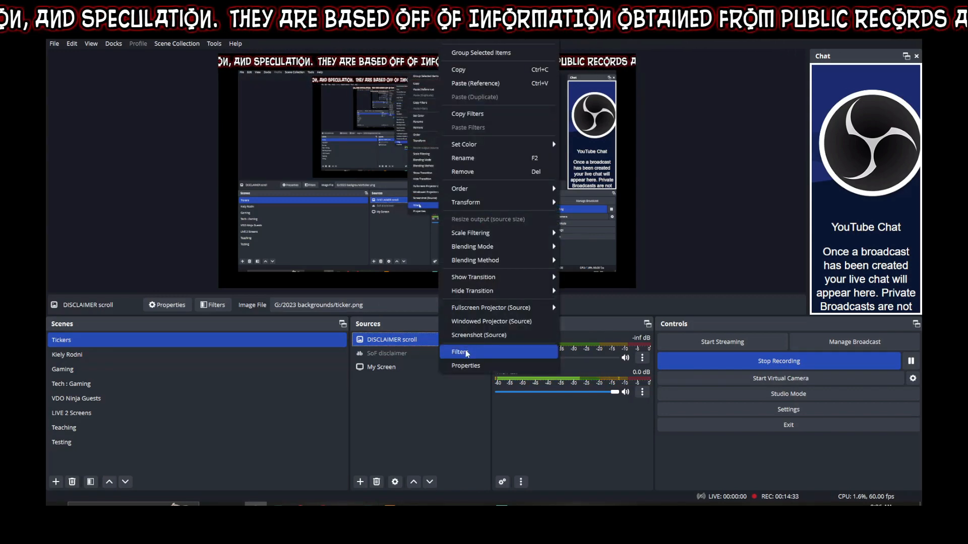
{"action": "left_click", "coordinate": [472, 364]}
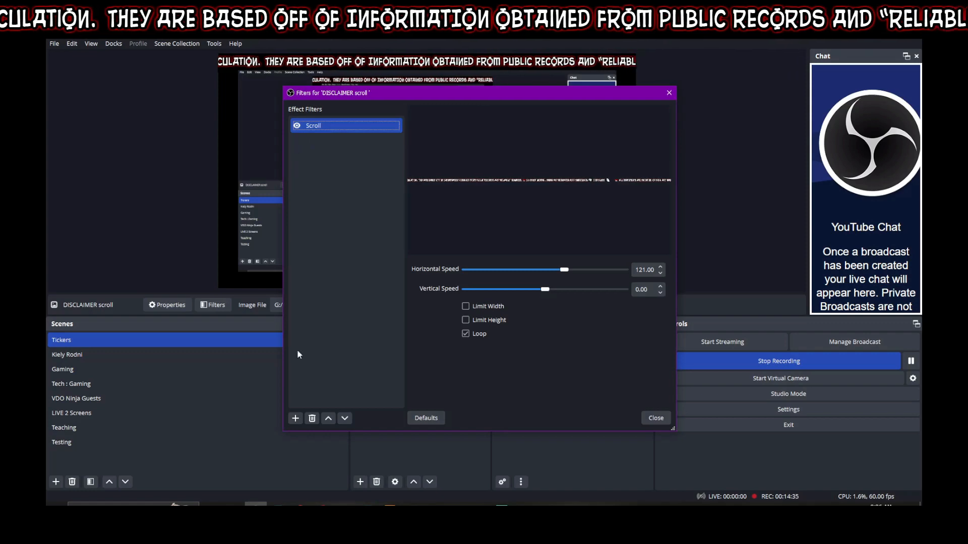
{"action": "left_click", "coordinate": [296, 418]}
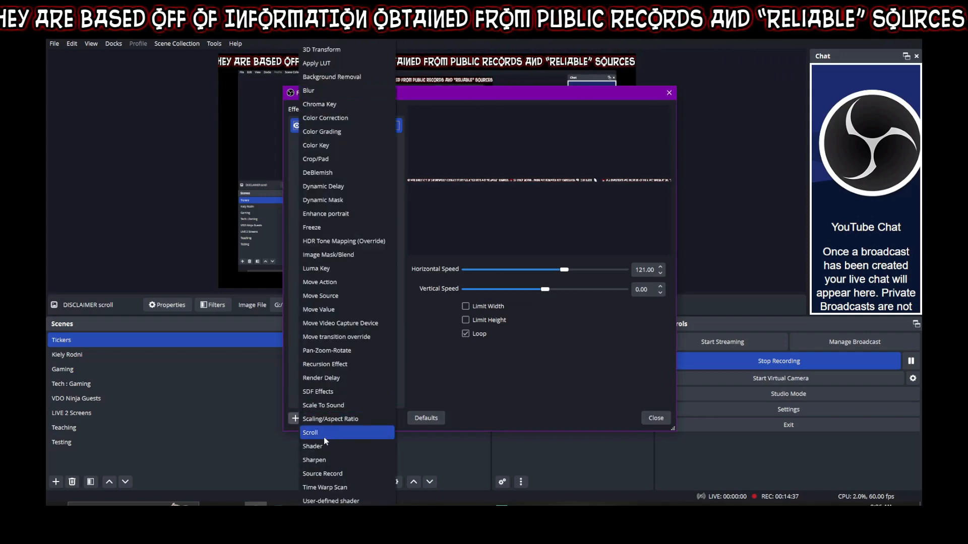
{"action": "left_click", "coordinate": [487, 379]}
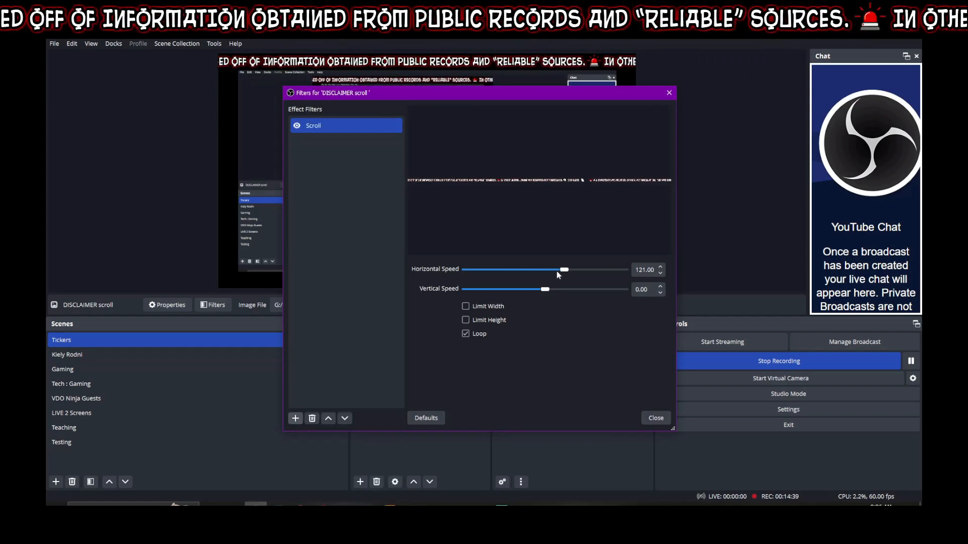
{"action": "left_click", "coordinate": [656, 418]}
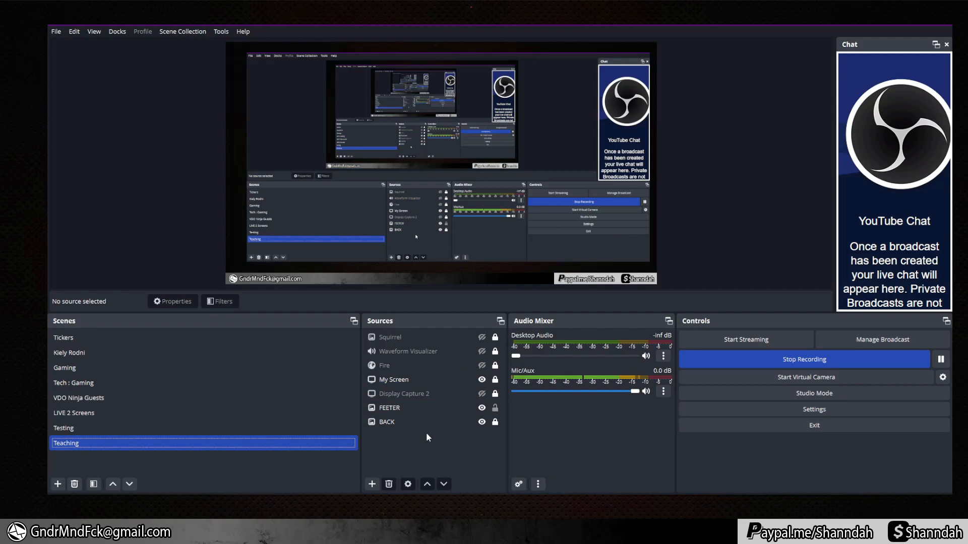
Add the Tickers scene as a source inside the Teaching scene.
{"action": "left_click", "coordinate": [372, 484]}
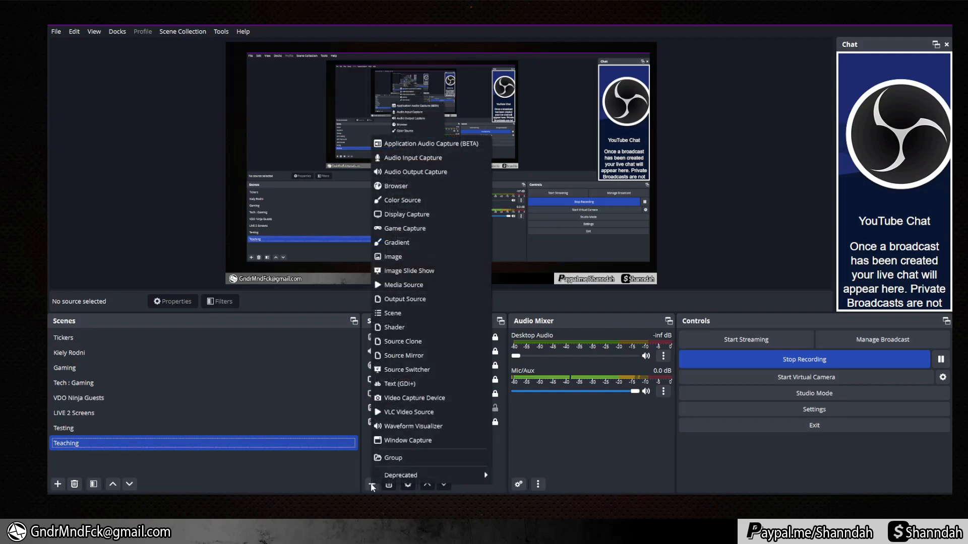
{"action": "left_click", "coordinate": [398, 314]}
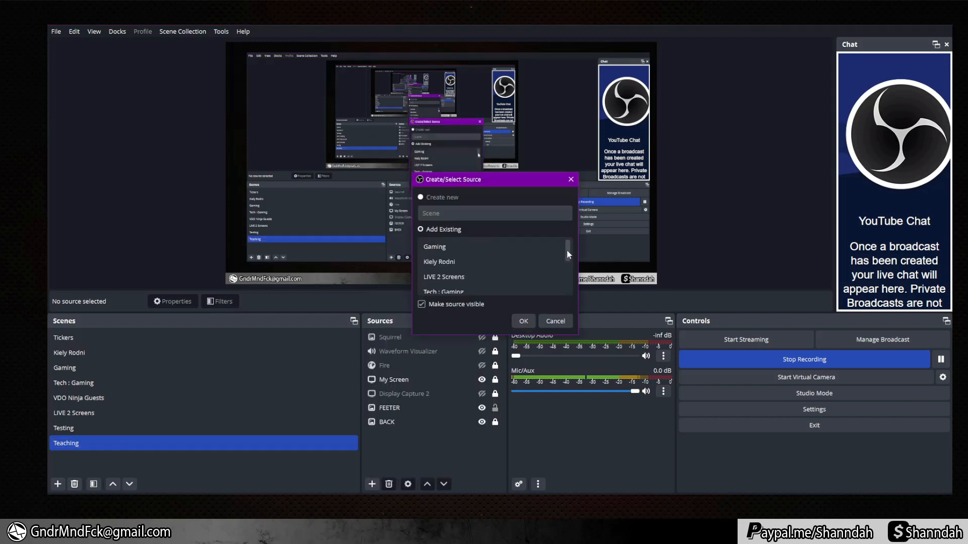
{"action": "left_click_drag", "start_coordinate": [567, 250], "coordinate": [566, 284]}
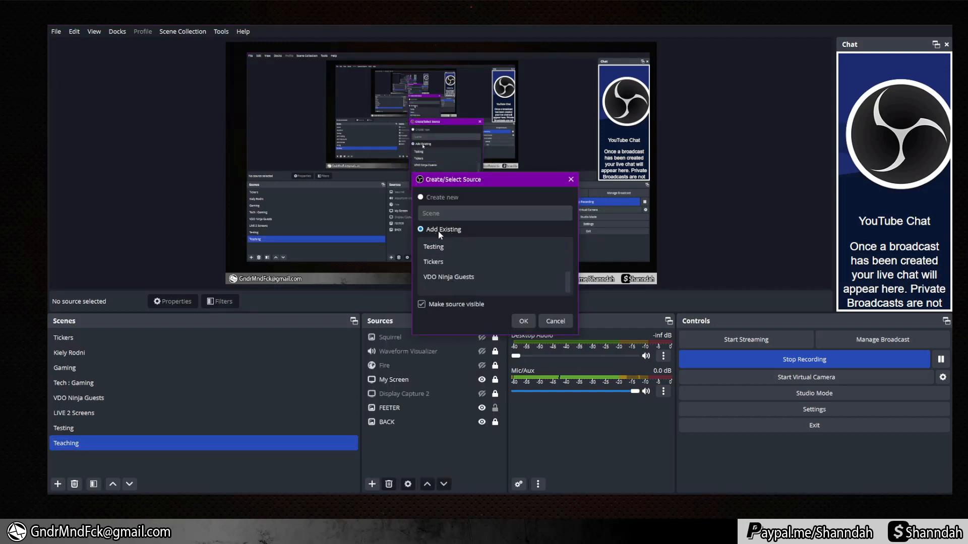
{"action": "left_click", "coordinate": [450, 249]}
{"action": "left_click", "coordinate": [421, 230]}
{"action": "left_click", "coordinate": [468, 261]}
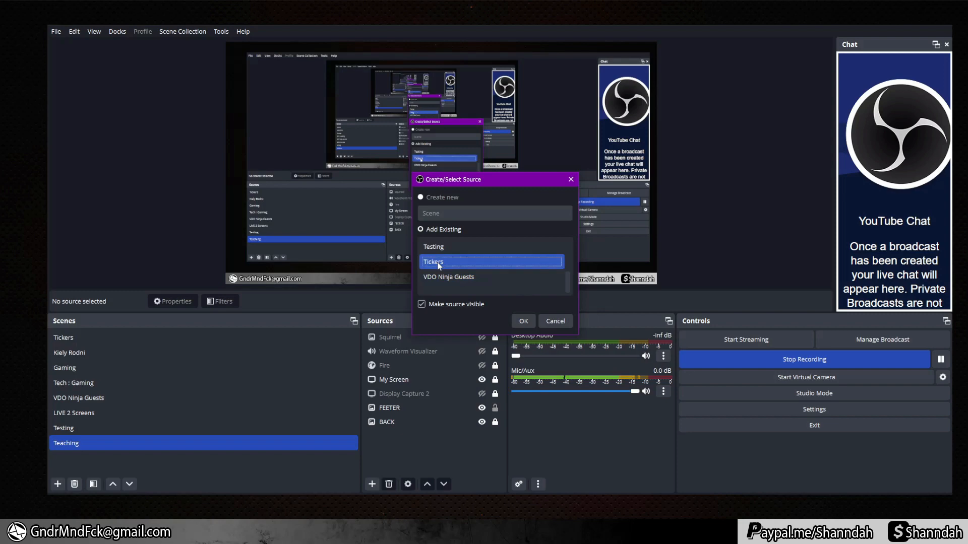
{"action": "left_click", "coordinate": [523, 322]}
{"action": "left_click", "coordinate": [471, 460]}
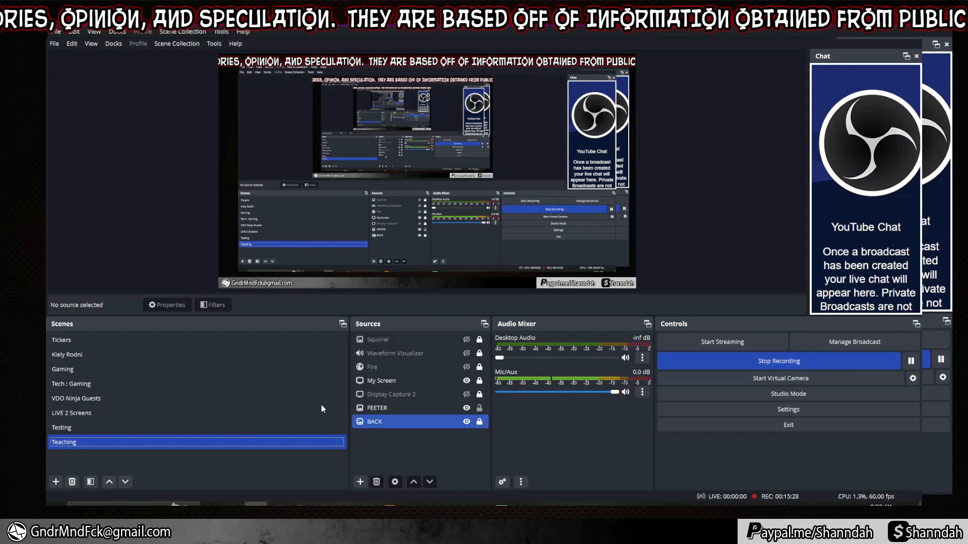
In Tickers, hide DISCLAIMER scroll and show SoF disclaimer, then return to Teaching.
{"action": "left_click", "coordinate": [125, 341]}
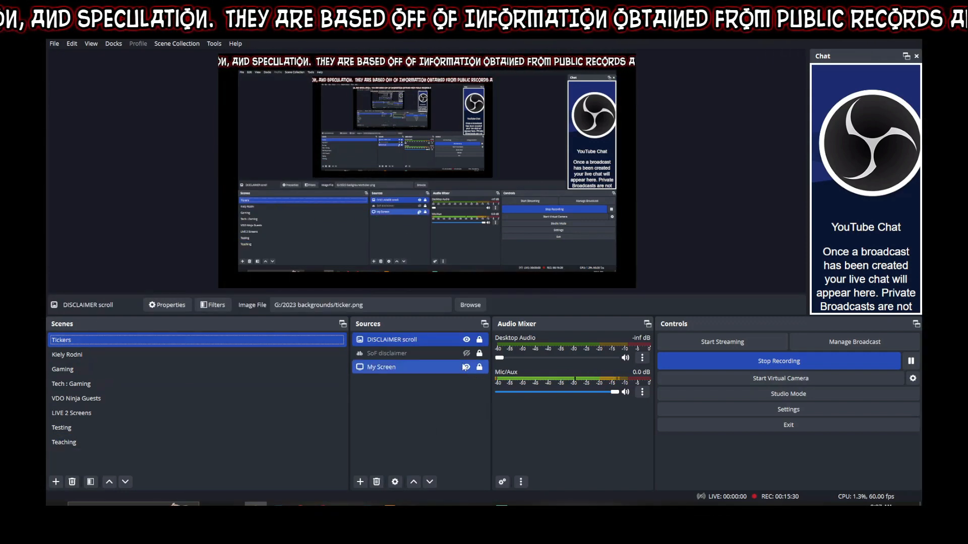
{"action": "left_click", "coordinate": [467, 340]}
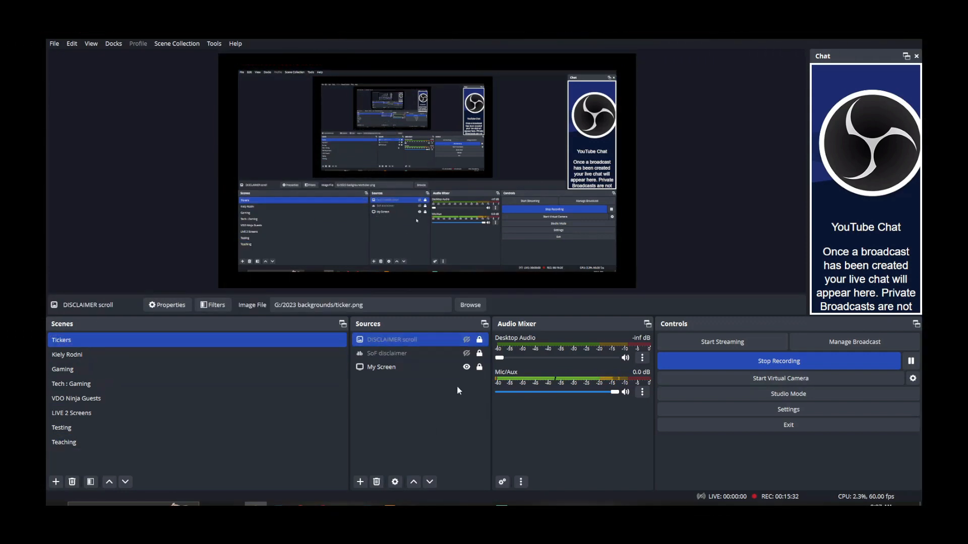
{"action": "left_click", "coordinate": [460, 373]}
{"action": "left_click", "coordinate": [467, 353]}
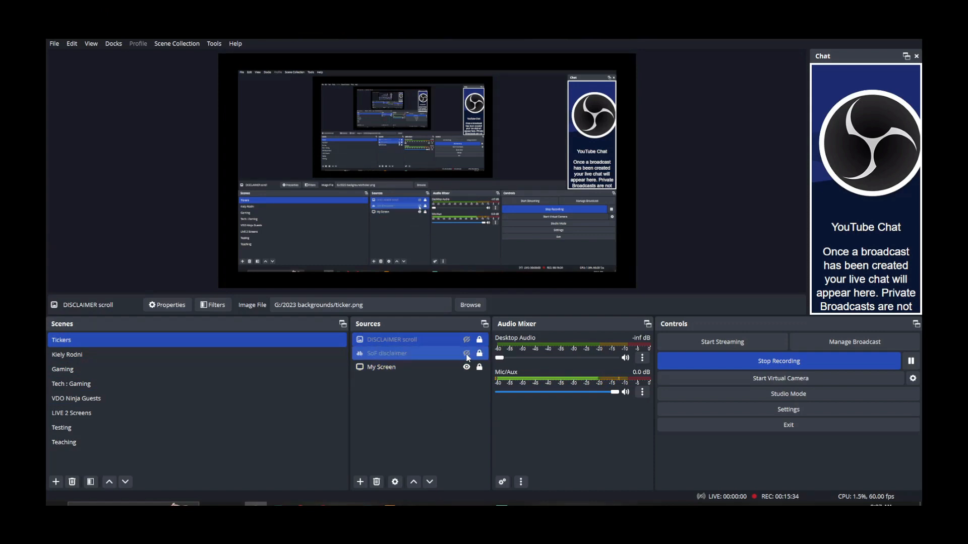
{"action": "left_click", "coordinate": [109, 446]}
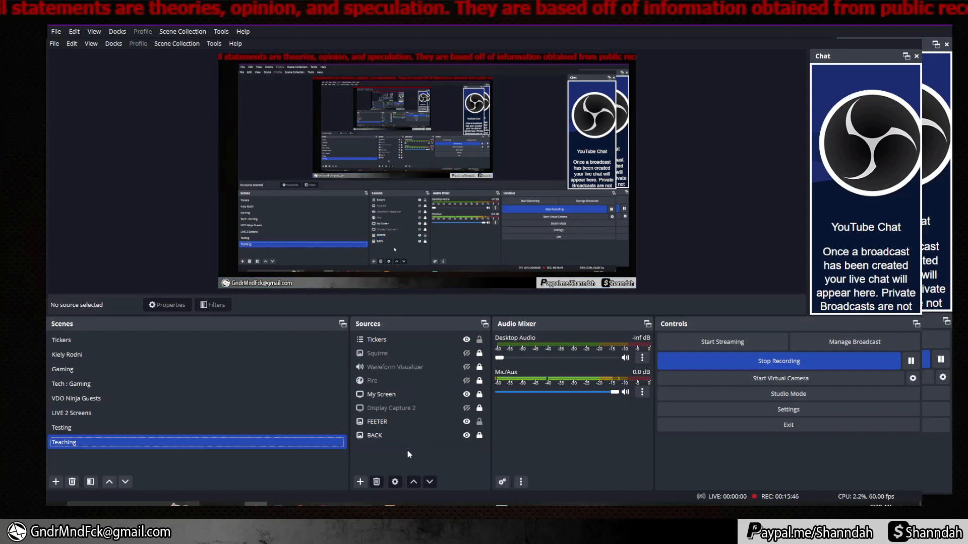
{"action": "left_click", "coordinate": [195, 342]}
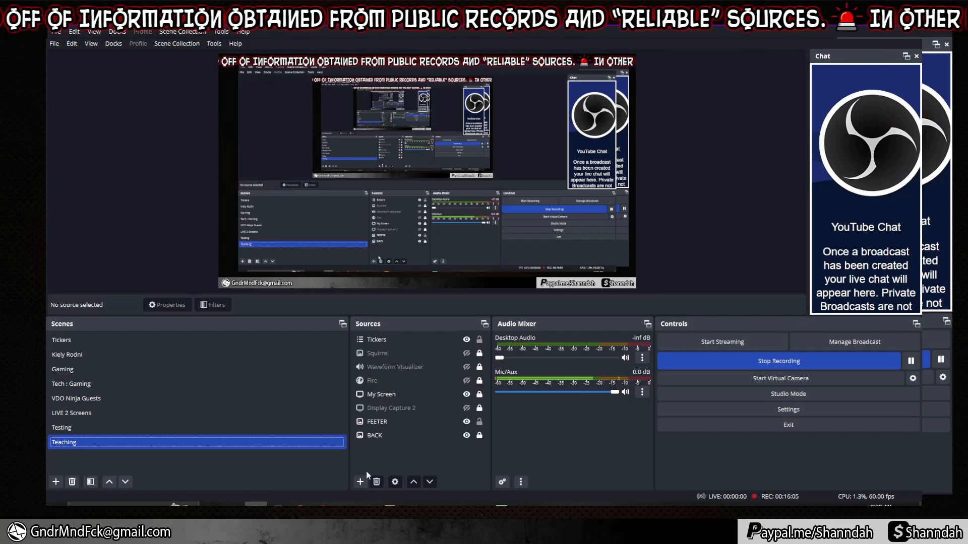
Add a 'Webcam' capture source using the USB Live Camera, shrunk to the bottom-left corner.
{"action": "left_click", "coordinate": [359, 483]}
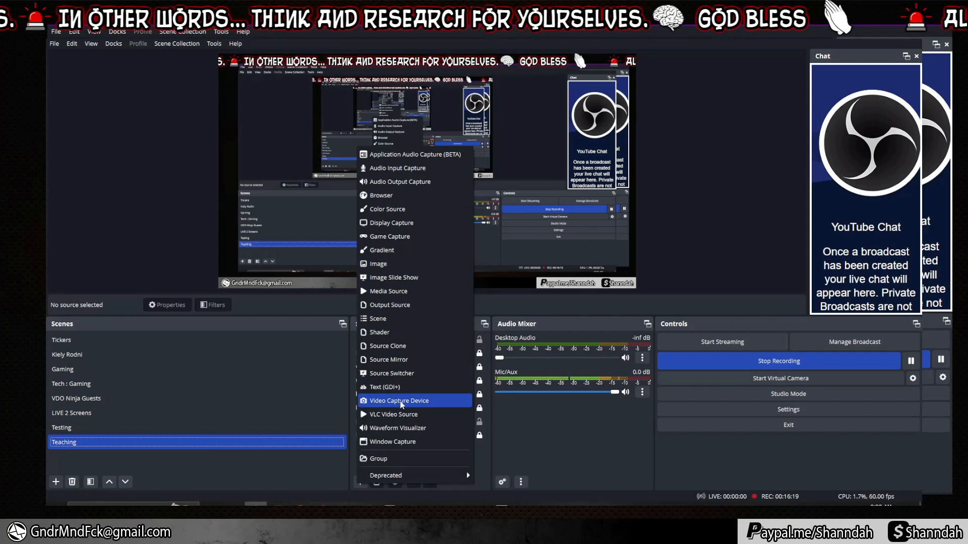
{"action": "left_click", "coordinate": [402, 401]}
{"action": "type", "text": "Webcam"}
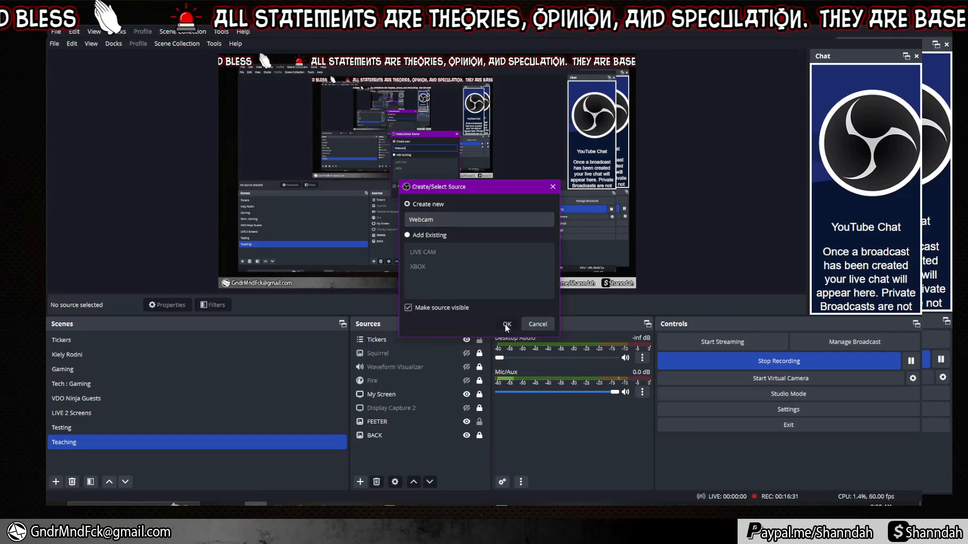
{"action": "left_click", "coordinate": [506, 325]}
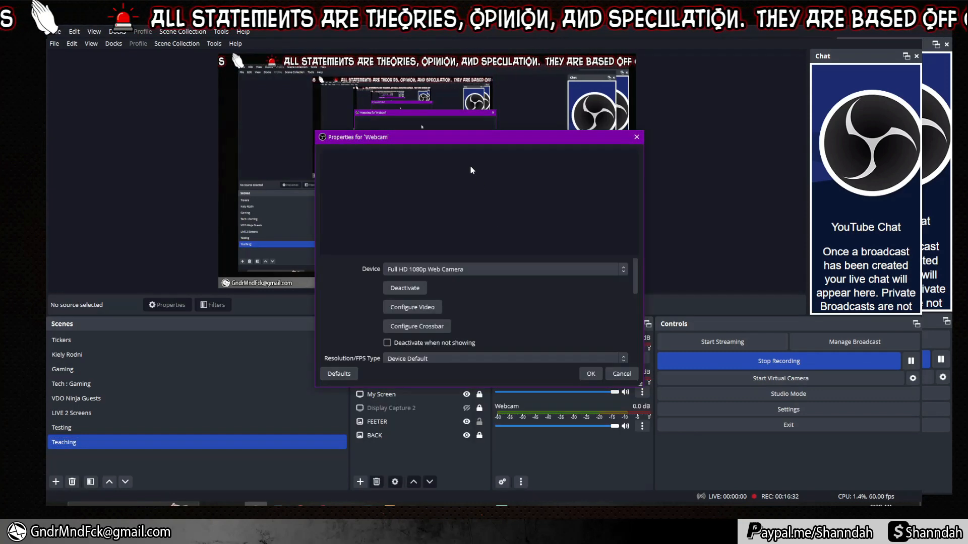
{"action": "left_click", "coordinate": [458, 270]}
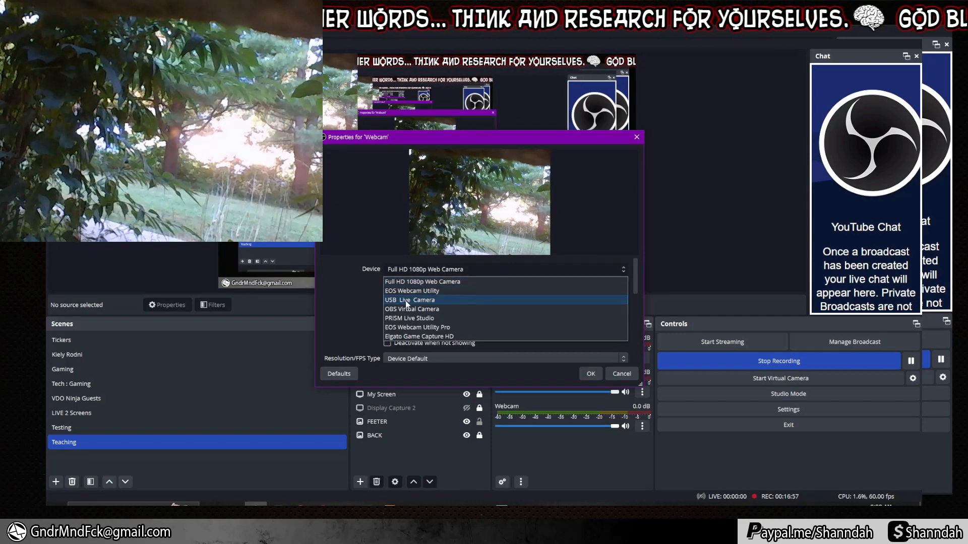
{"action": "left_click", "coordinate": [406, 299]}
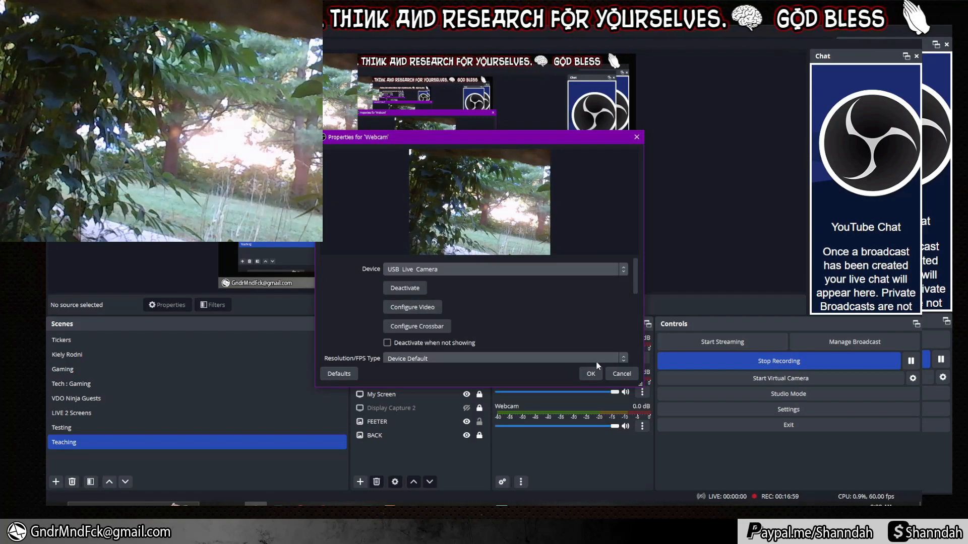
{"action": "left_click", "coordinate": [591, 373]}
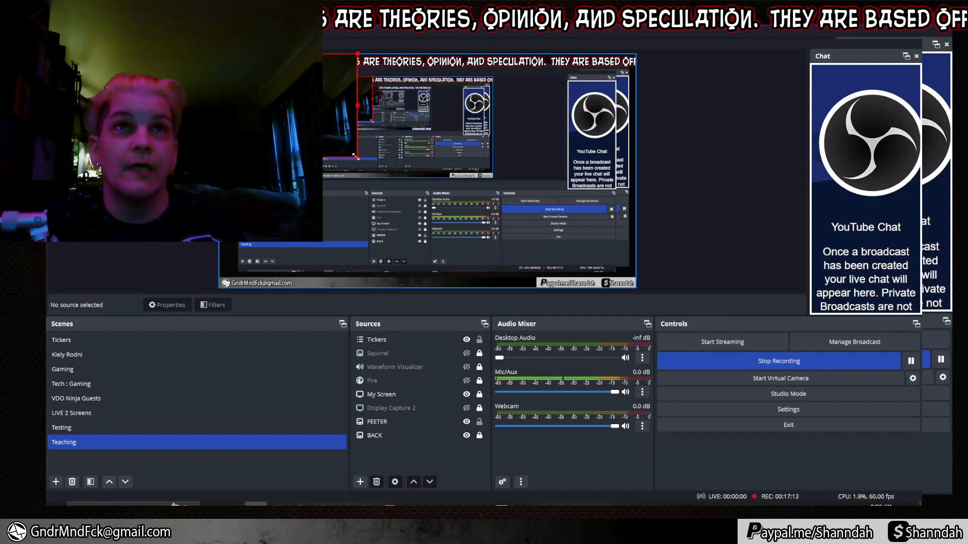
{"action": "left_click_drag", "start_coordinate": [354, 155], "coordinate": [301, 124]}
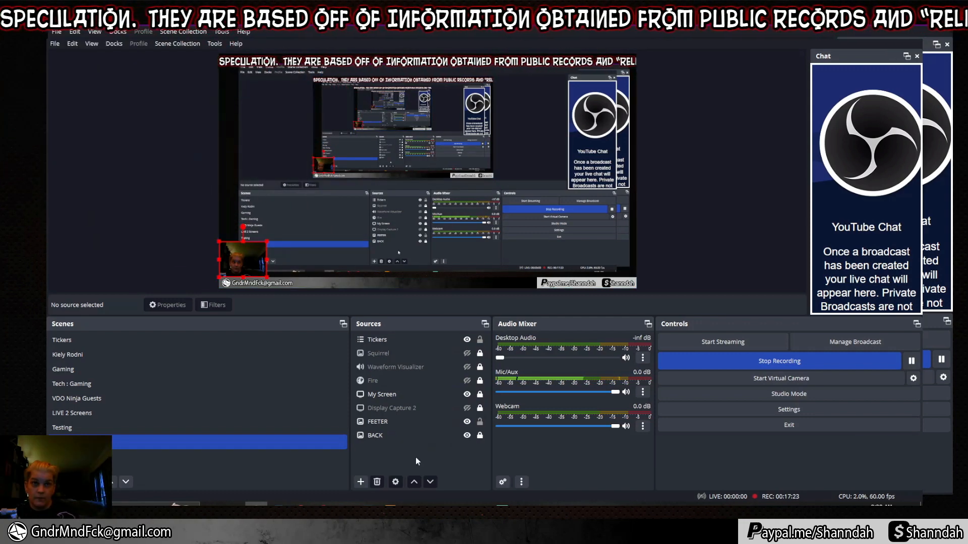
{"action": "left_click", "coordinate": [406, 339]}
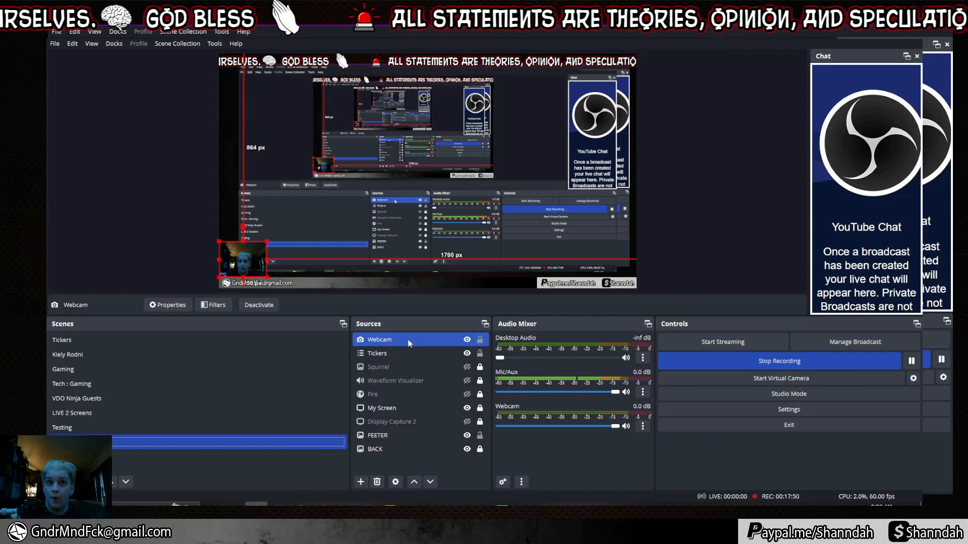
Add a Background Removal effect filter to the Webcam, keeping its default name.
{"action": "right_click", "coordinate": [407, 340]}
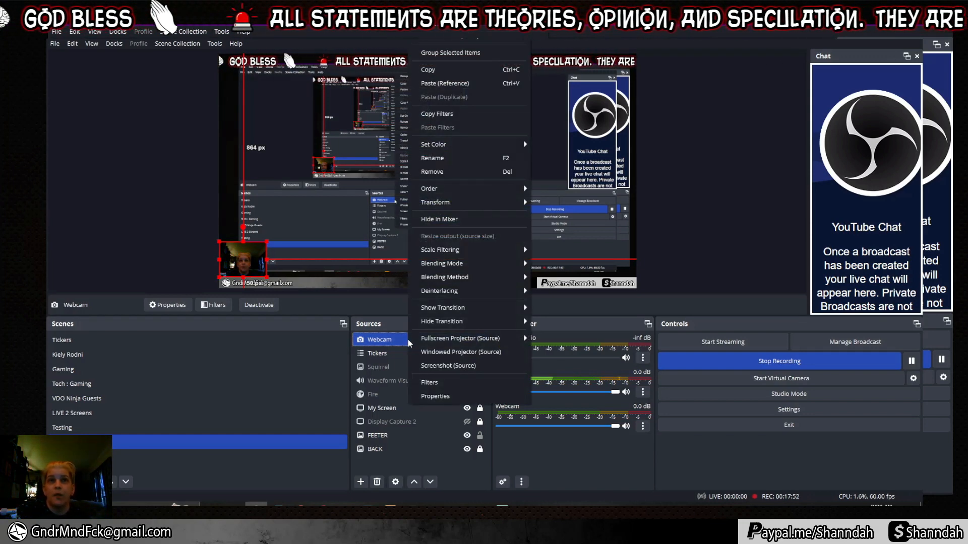
{"action": "left_click", "coordinate": [439, 384]}
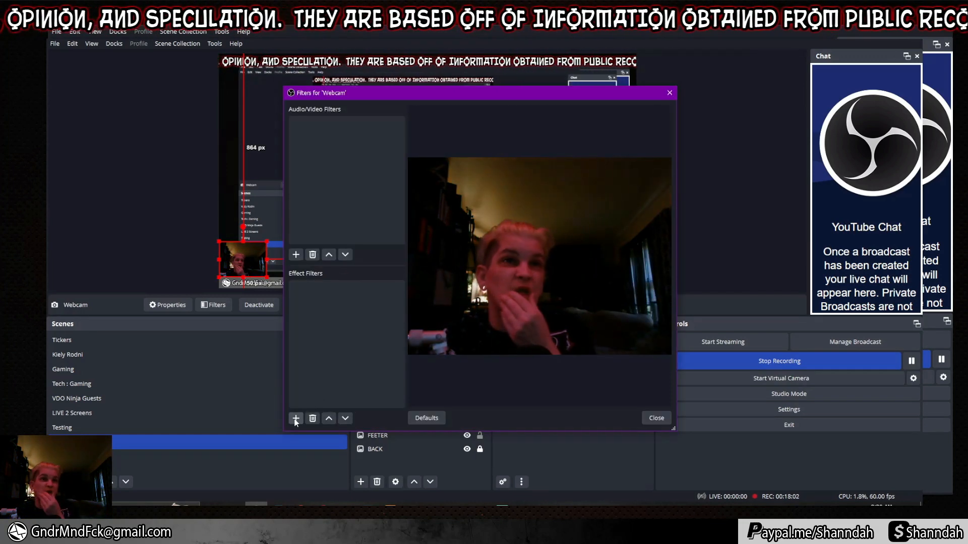
{"action": "left_click", "coordinate": [296, 418]}
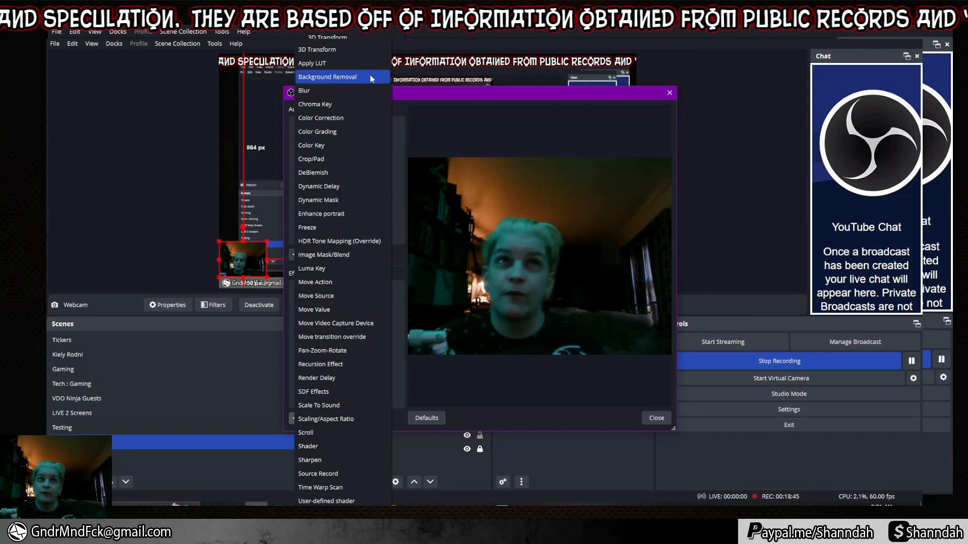
{"action": "left_click", "coordinate": [330, 77]}
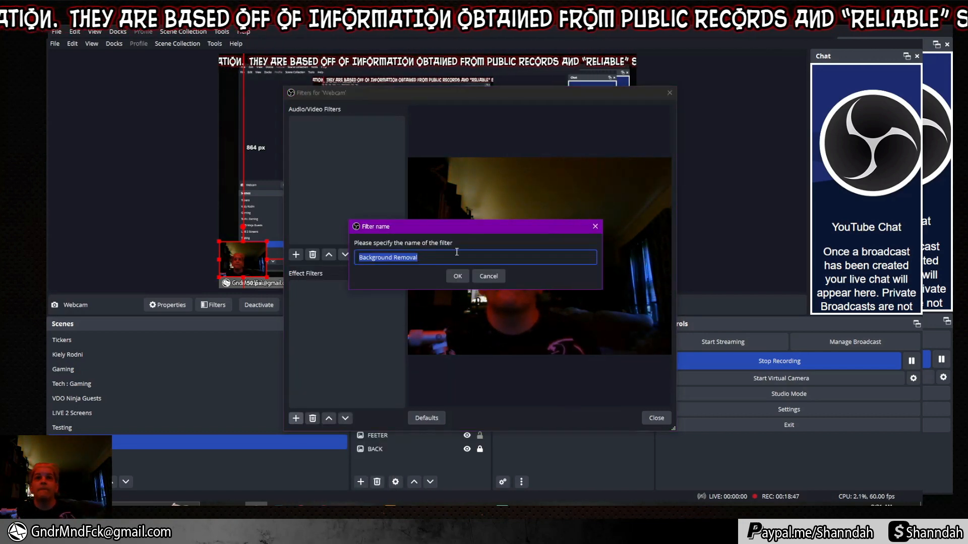
{"action": "left_click", "coordinate": [457, 276]}
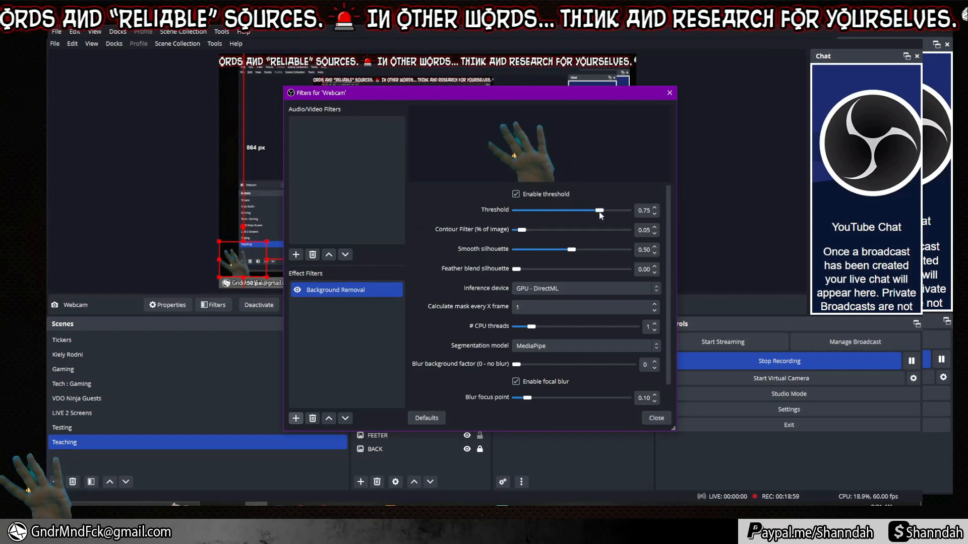
Set contour filter to 0.15 and run background removal on CPU with 6 threads.
{"action": "left_click_drag", "start_coordinate": [521, 229], "coordinate": [547, 231]}
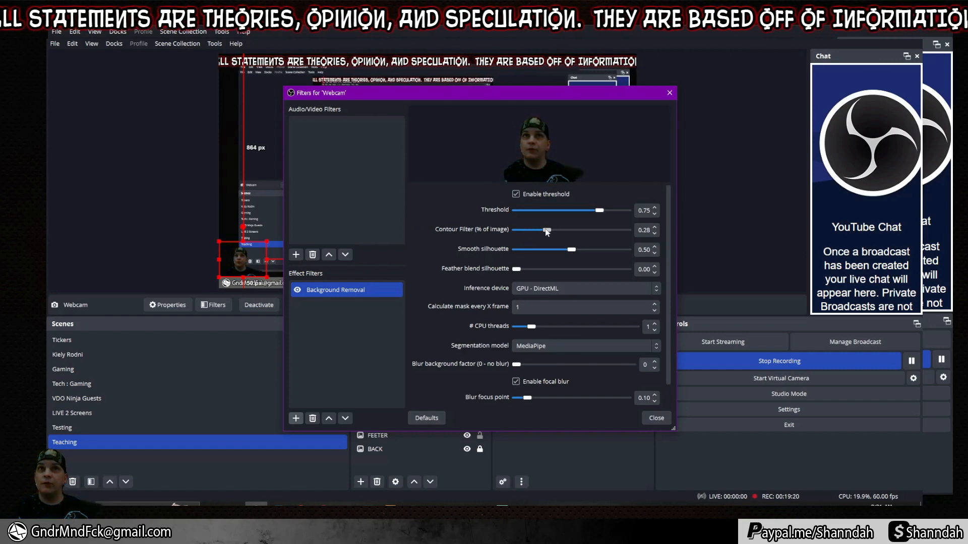
{"action": "left_click_drag", "start_coordinate": [577, 231], "coordinate": [534, 230]}
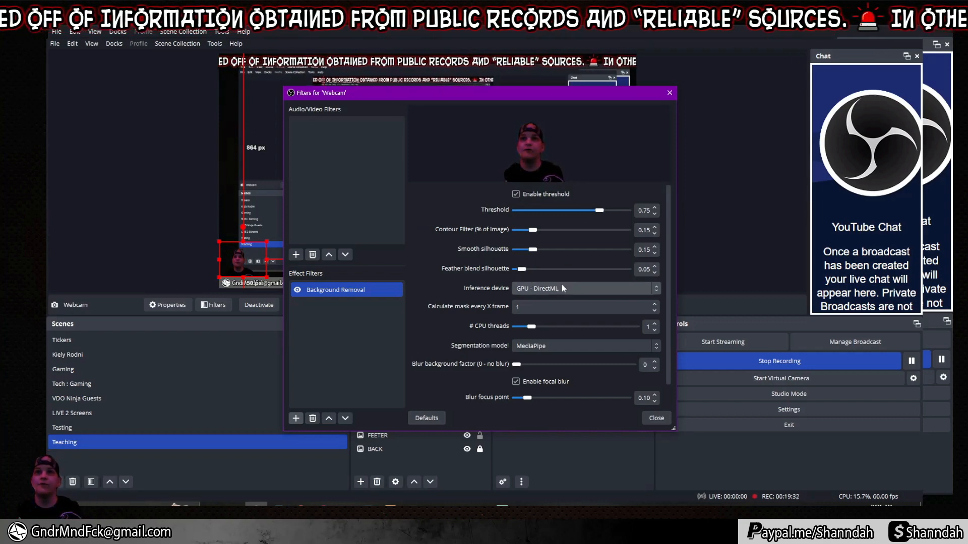
{"action": "left_click", "coordinate": [532, 288]}
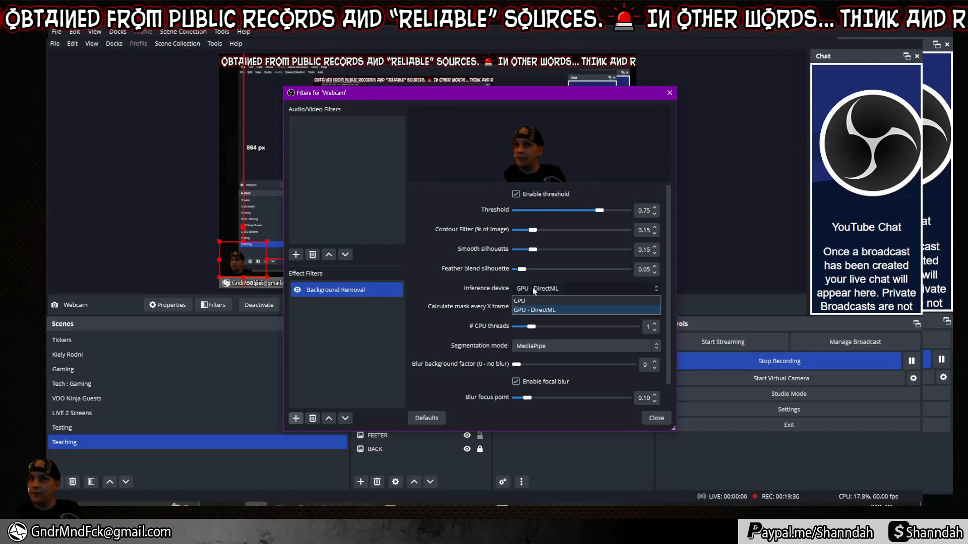
{"action": "left_click", "coordinate": [533, 301]}
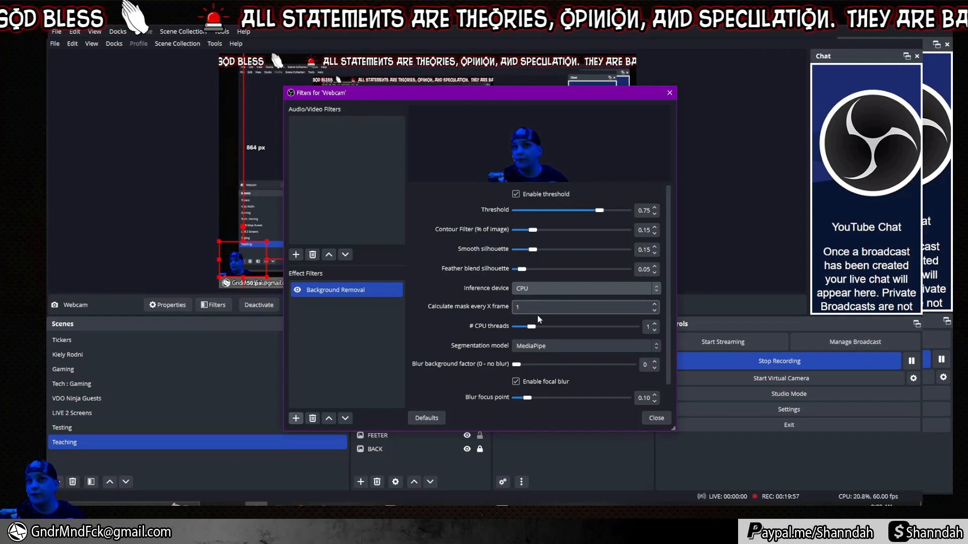
{"action": "left_click_drag", "start_coordinate": [536, 326], "coordinate": [605, 328]}
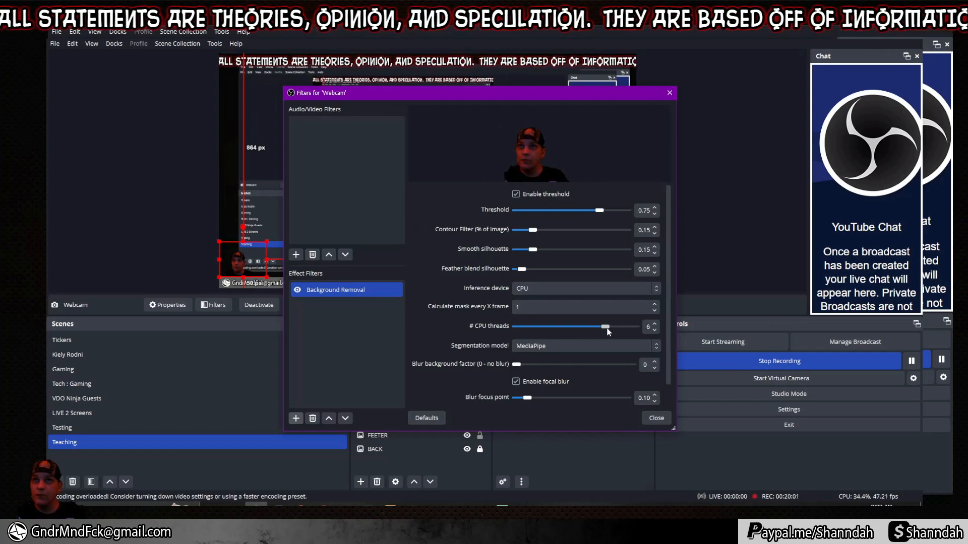
Set the segmentation model to MediaPipe after briefly trying Selfie Segmentation.
{"action": "left_click", "coordinate": [553, 346]}
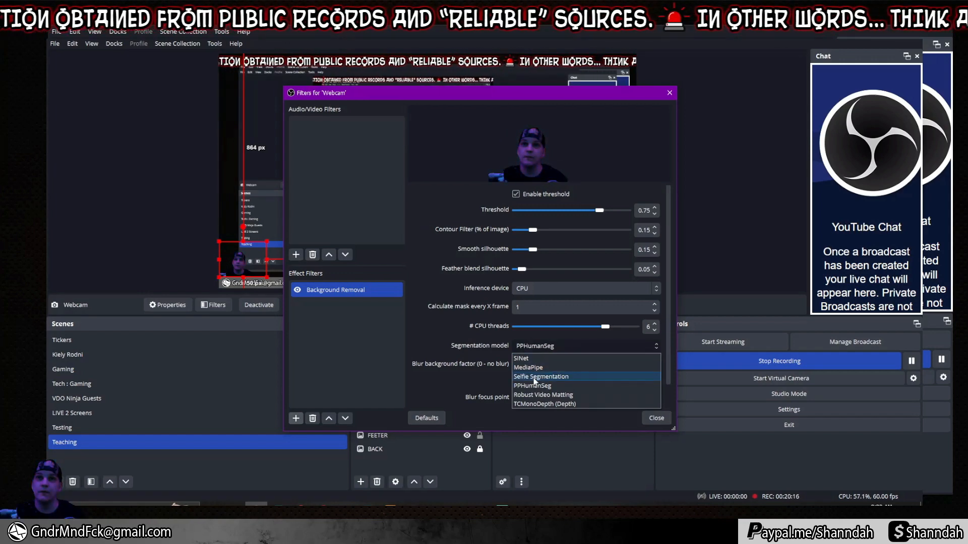
{"action": "left_click", "coordinate": [535, 377]}
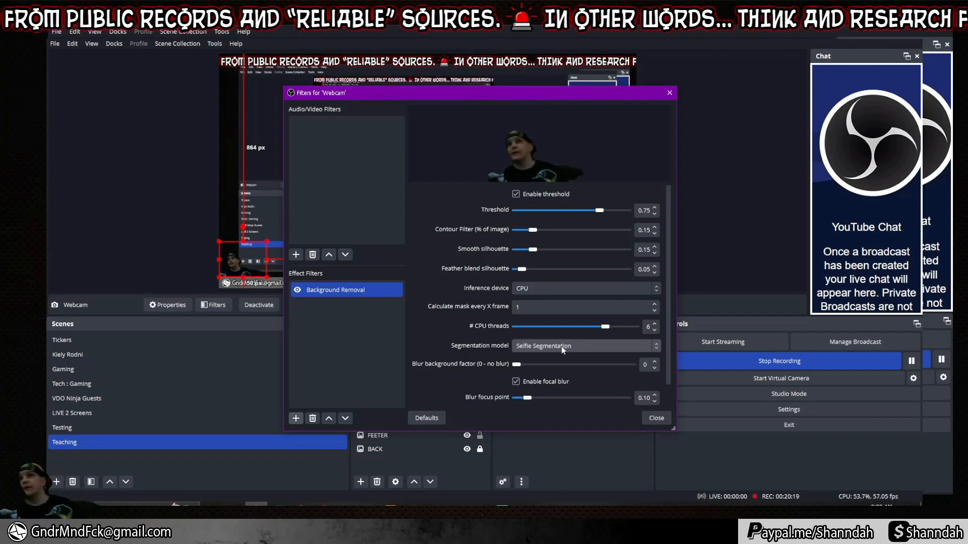
{"action": "left_click", "coordinate": [561, 346]}
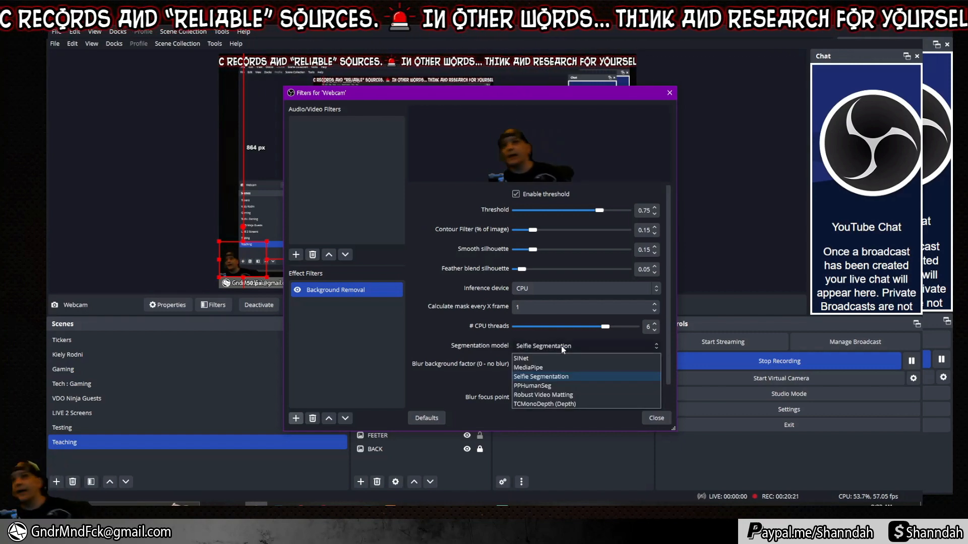
{"action": "left_click", "coordinate": [543, 367]}
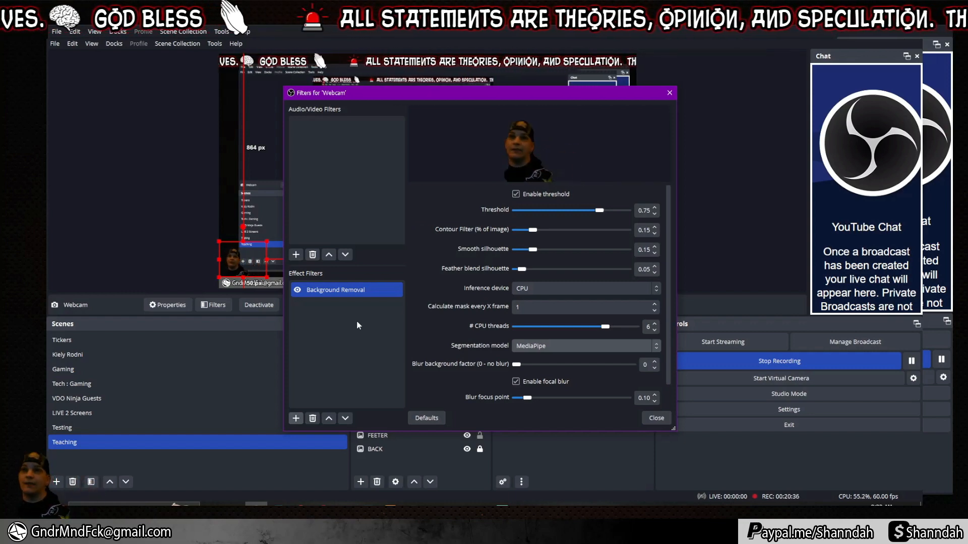
Turn off the webcam's Background Removal filter and move the webcam to the canvas's top-left corner.
{"action": "left_click", "coordinate": [298, 290]}
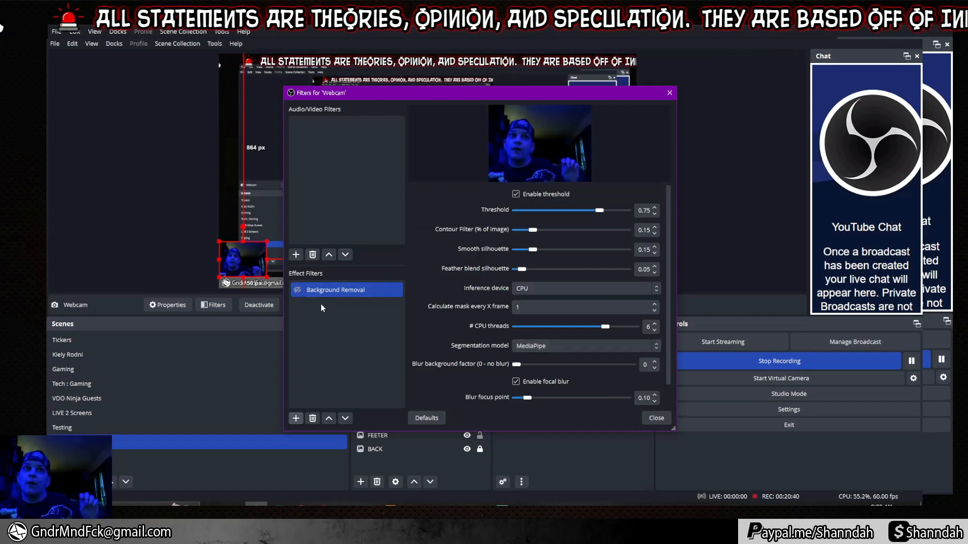
{"action": "left_click_drag", "start_coordinate": [398, 92], "coordinate": [492, 94]}
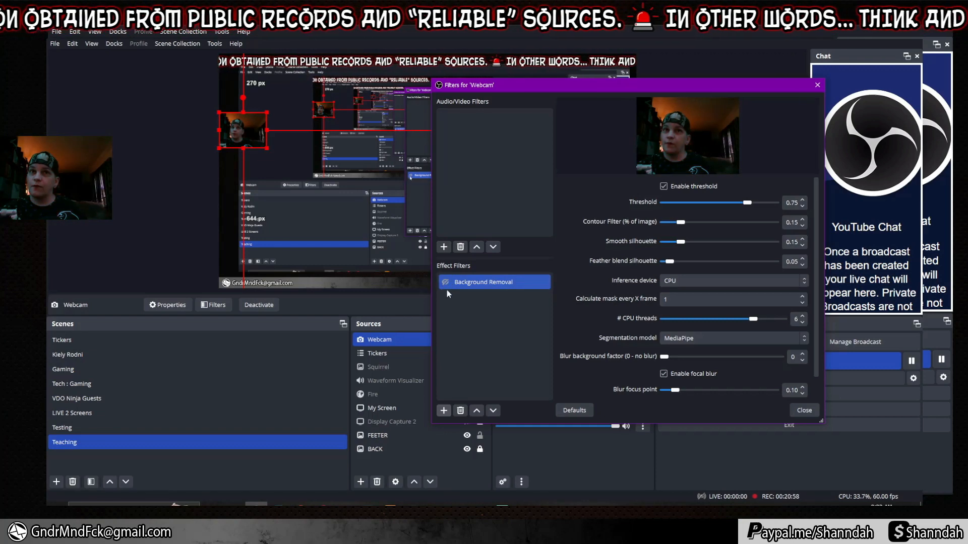
{"action": "left_click", "coordinate": [804, 410]}
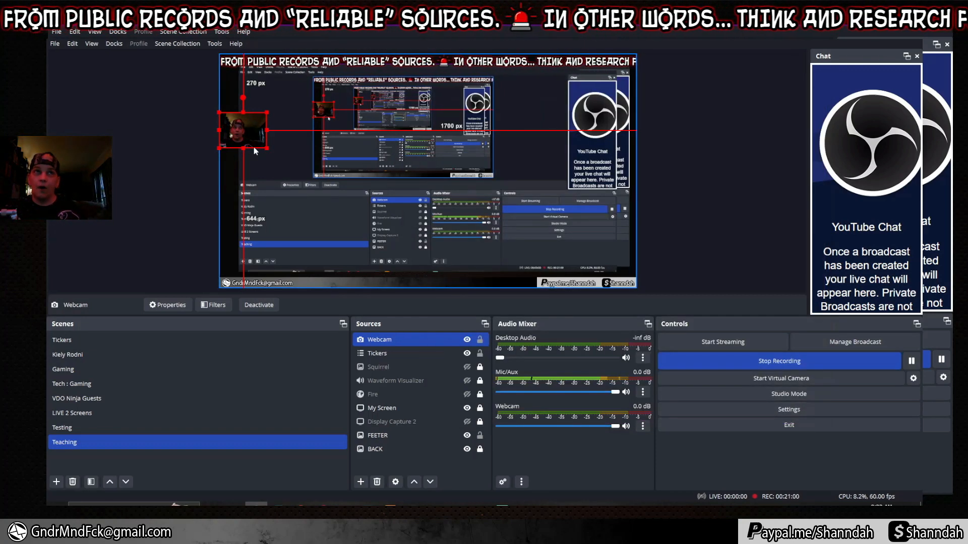
{"action": "left_click_drag", "start_coordinate": [249, 134], "coordinate": [251, 102]}
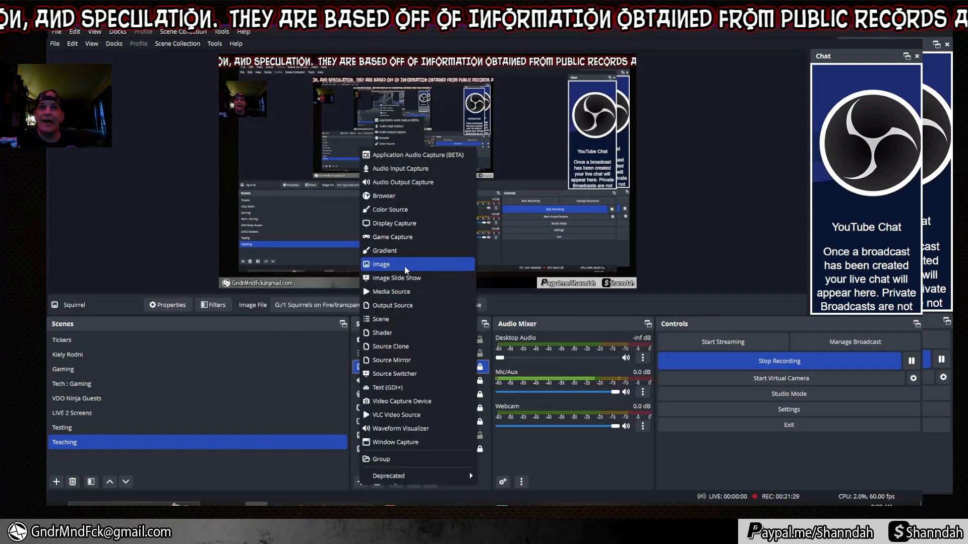
Replace the Squirrel source's picture with 2vz-i9rC.jpg from the images for SoF folder.
{"action": "left_click", "coordinate": [406, 269]}
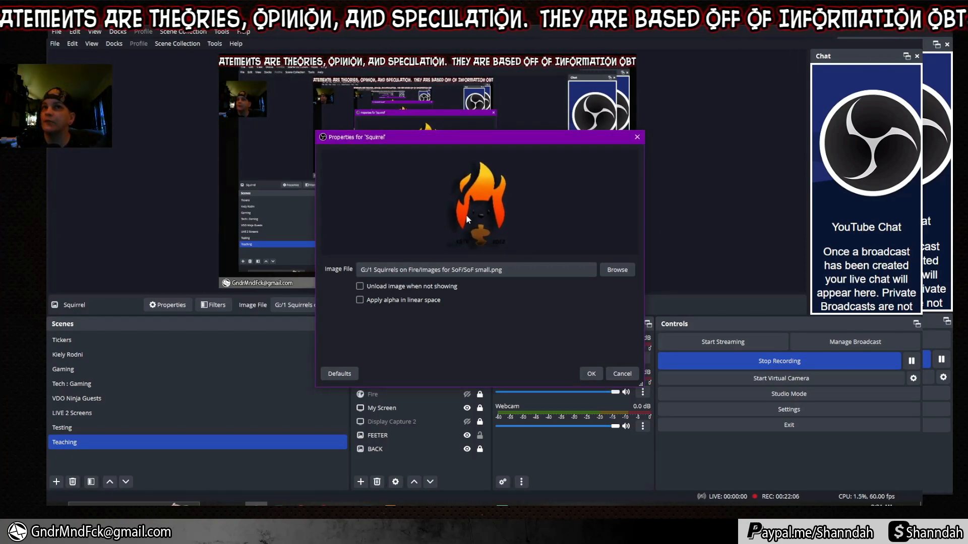
{"action": "left_click", "coordinate": [616, 270]}
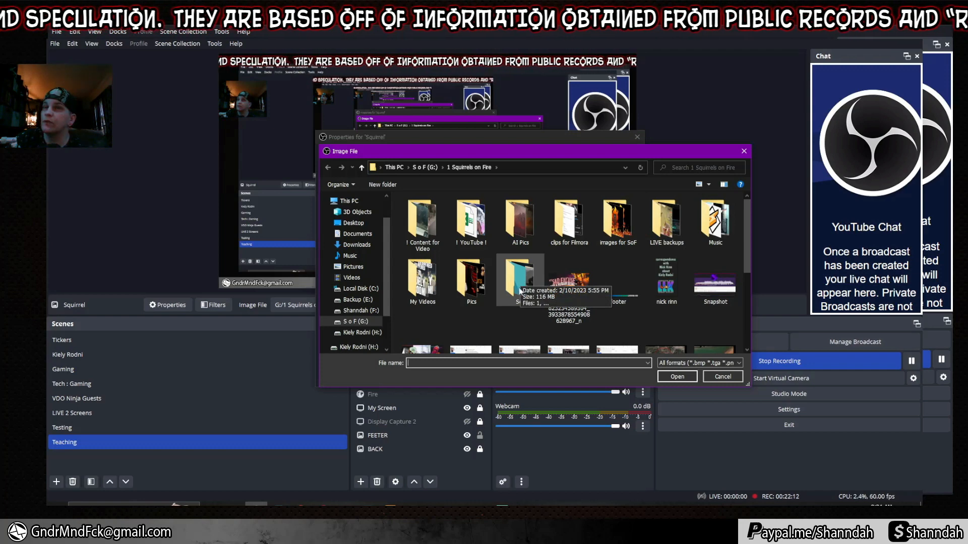
{"action": "double_click", "coordinate": [618, 221]}
{"action": "left_click", "coordinate": [667, 216]}
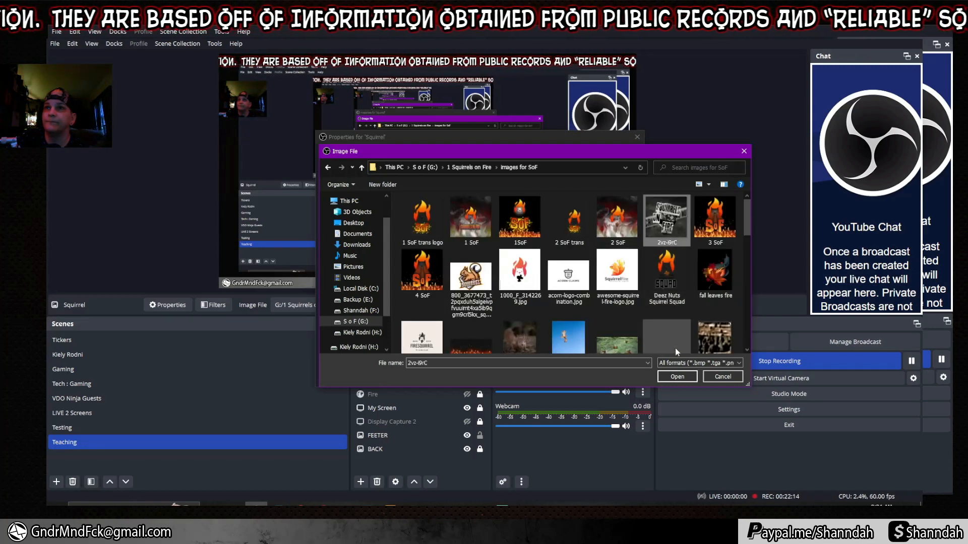
{"action": "left_click", "coordinate": [677, 376]}
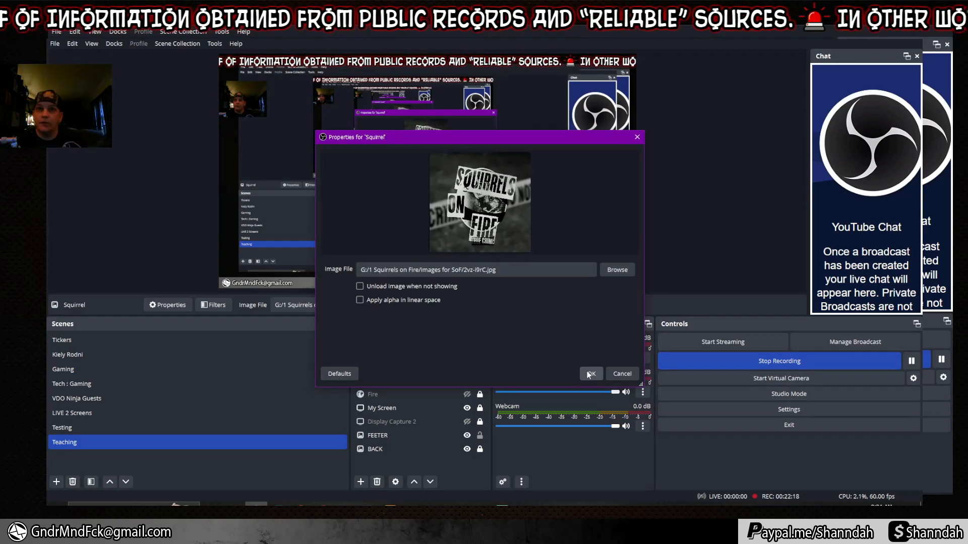
{"action": "left_click", "coordinate": [588, 374]}
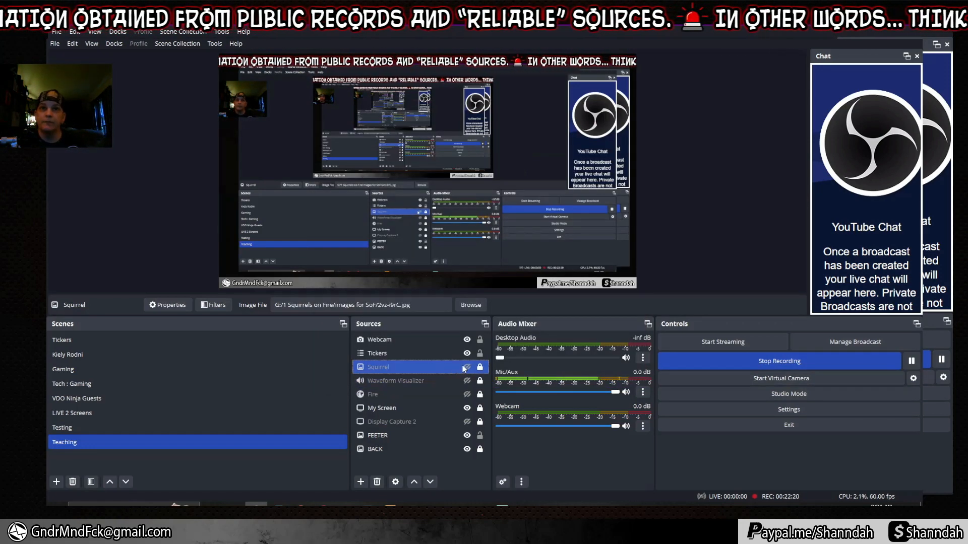
Unhide the Squirrel source and open its Filters window.
{"action": "left_click", "coordinate": [467, 368]}
{"action": "right_click", "coordinate": [421, 366]}
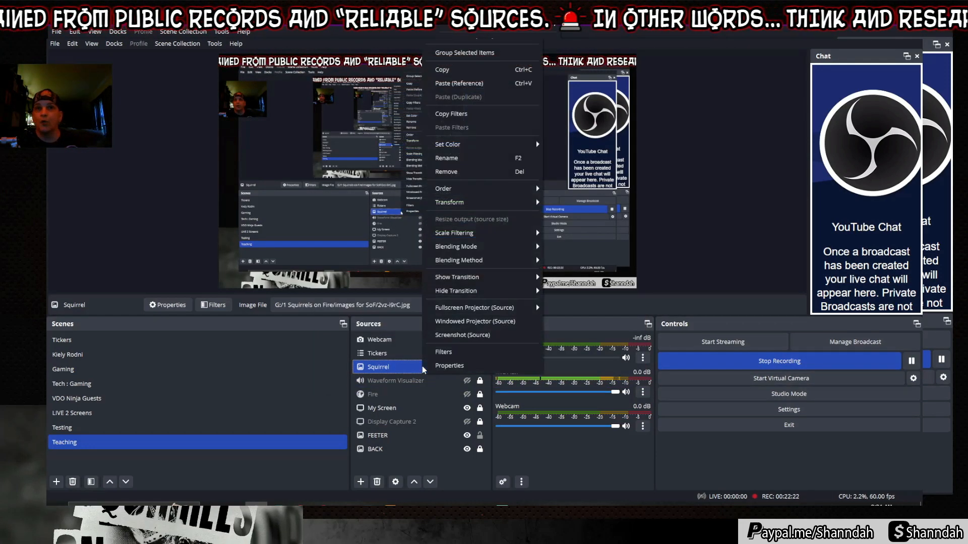
{"action": "left_click", "coordinate": [446, 353]}
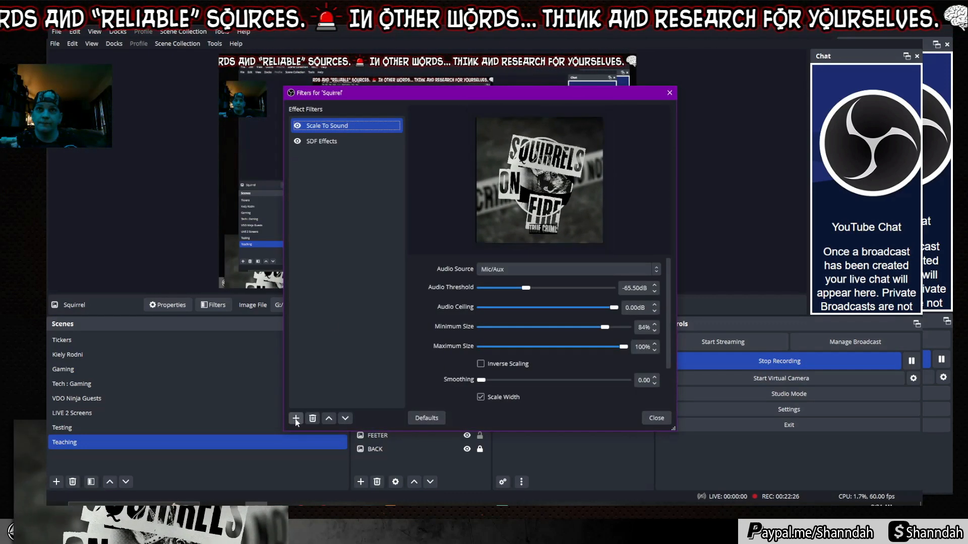
{"action": "left_click", "coordinate": [296, 419]}
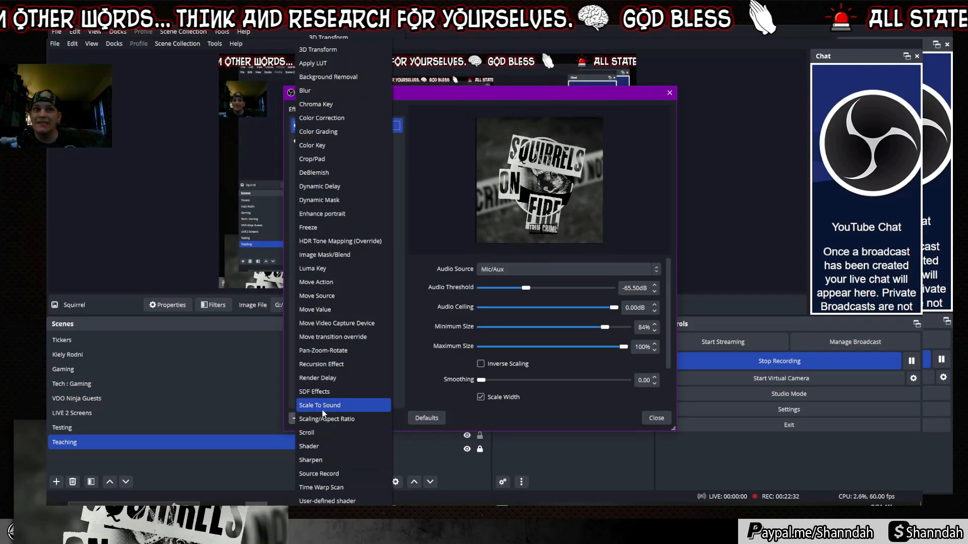
{"action": "left_click", "coordinate": [414, 387]}
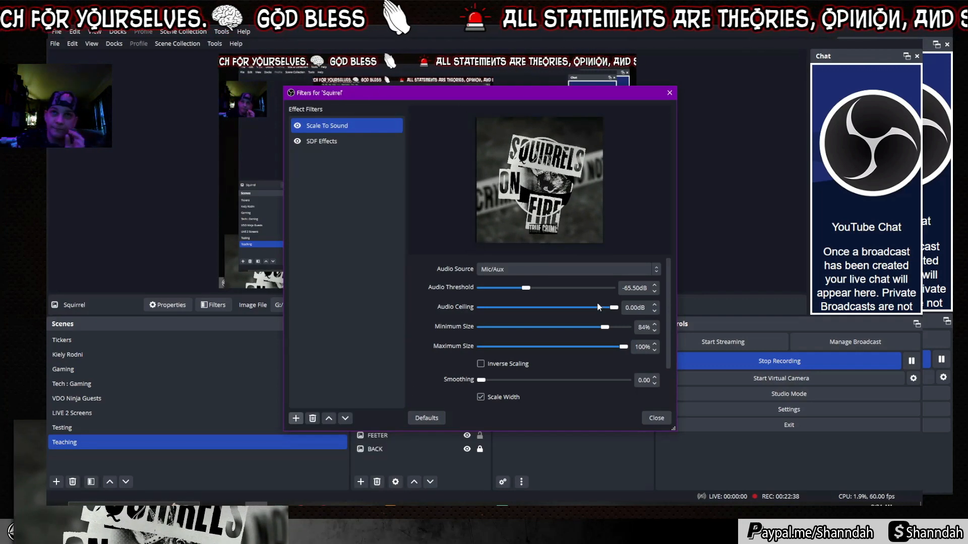
Set Scale To Sound to follow Mic/Aux with a -90 dB threshold and 90% minimum size.
{"action": "left_click", "coordinate": [505, 271]}
{"action": "left_click", "coordinate": [498, 281]}
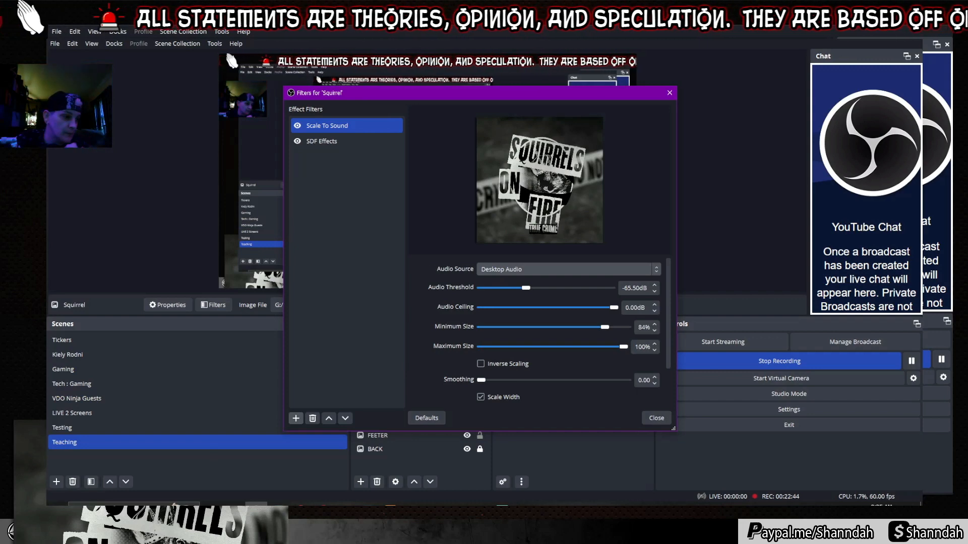
{"action": "left_click", "coordinate": [534, 275]}
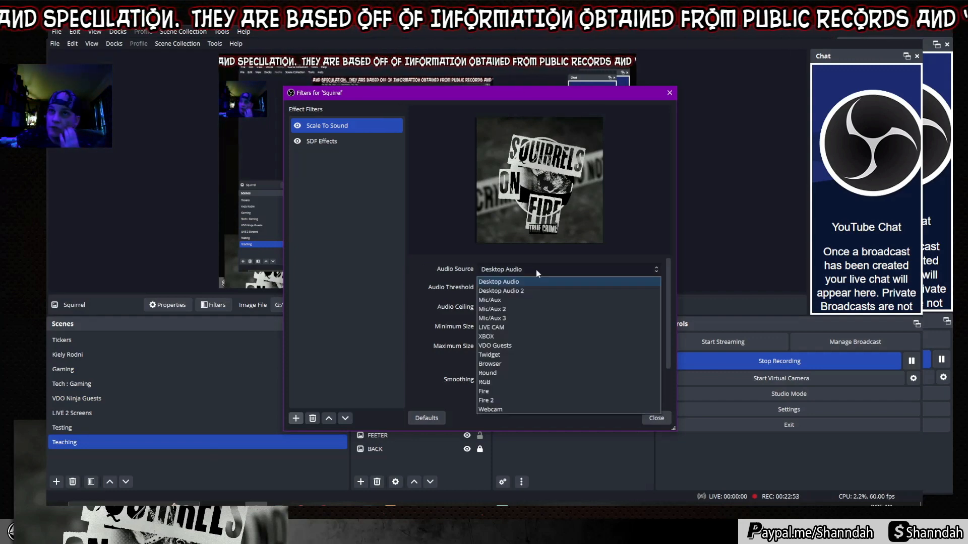
{"action": "left_click", "coordinate": [492, 302]}
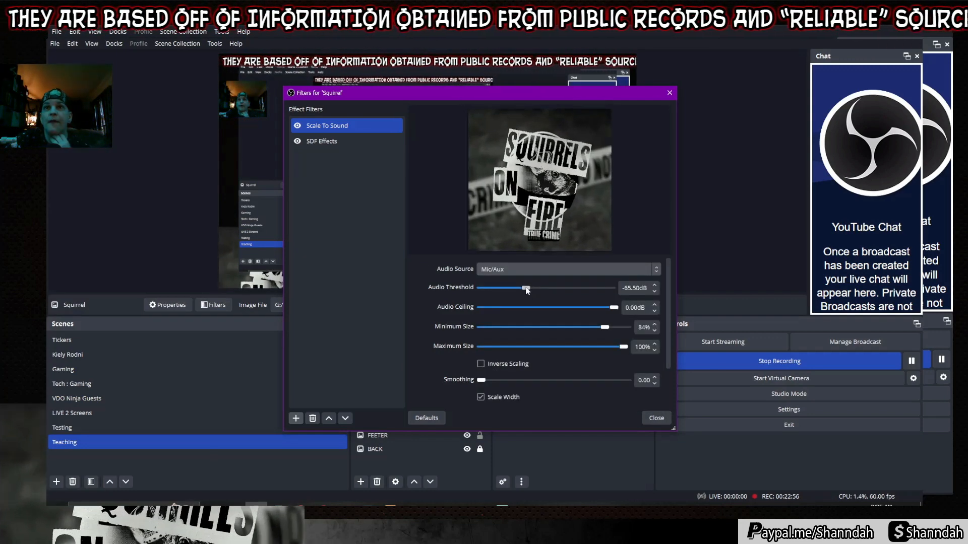
{"action": "mouse_move", "coordinate": [527, 288]}
{"action": "left_mouse_down"}
{"action": "mouse_move", "coordinate": [494, 290]}
{"action": "mouse_move", "coordinate": [570, 289]}
{"action": "mouse_move", "coordinate": [497, 291]}
{"action": "mouse_move", "coordinate": [518, 289]}
{"action": "left_mouse_up"}
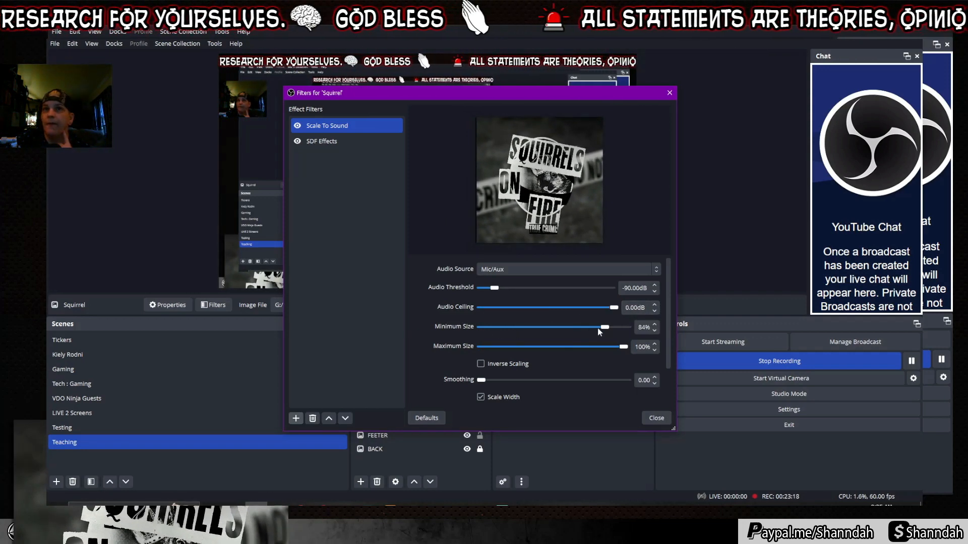
{"action": "left_click_drag", "start_coordinate": [606, 328], "coordinate": [500, 329]}
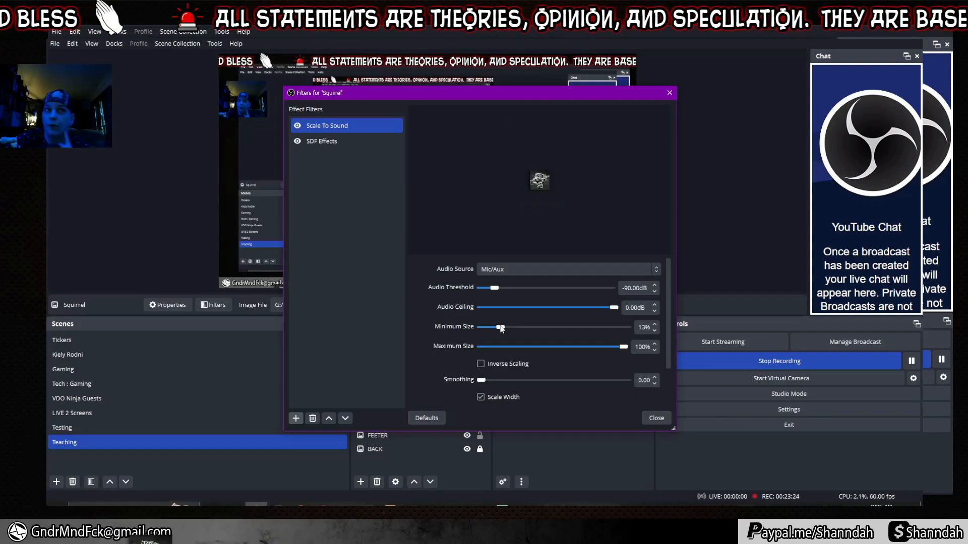
{"action": "left_click_drag", "start_coordinate": [541, 328], "coordinate": [601, 329]}
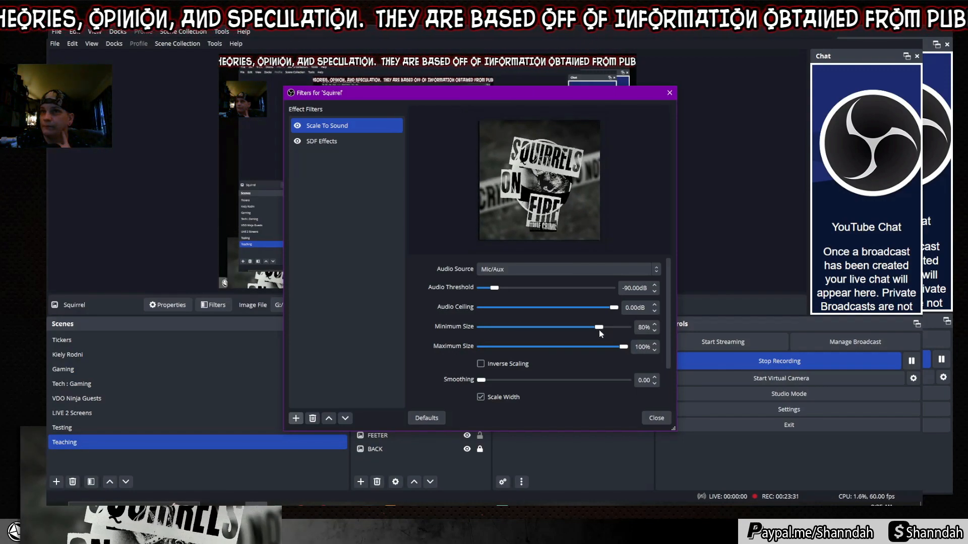
{"action": "left_click_drag", "start_coordinate": [600, 331], "coordinate": [614, 328]}
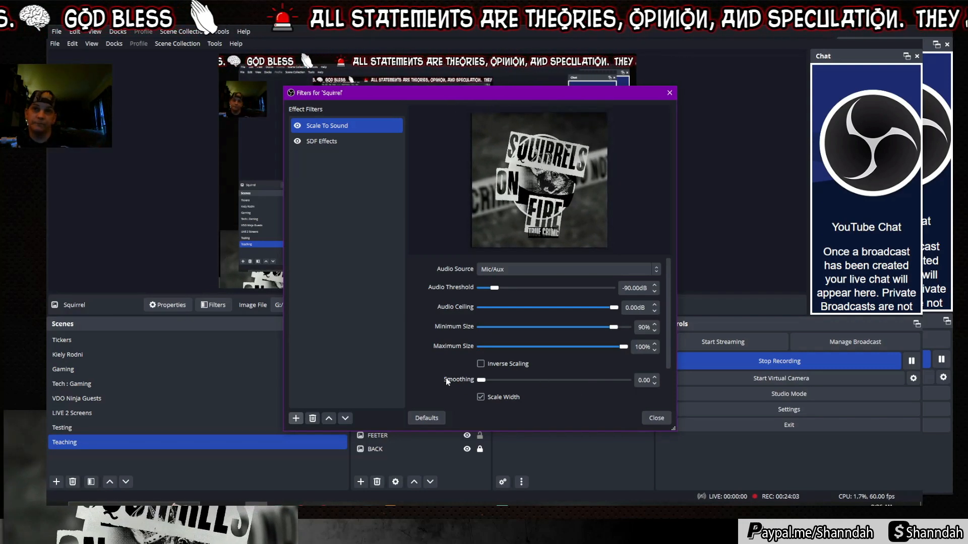
Disable the Squirrel's SDF Effects filter.
{"action": "scroll", "coordinate": [430, 362], "scroll_direction": "down", "scroll_amount": 2}
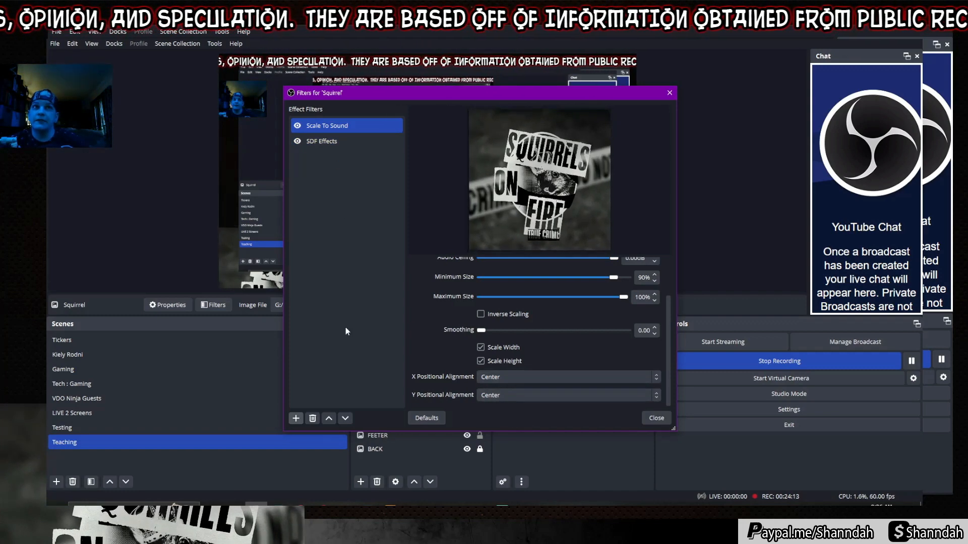
{"action": "left_click", "coordinate": [333, 144]}
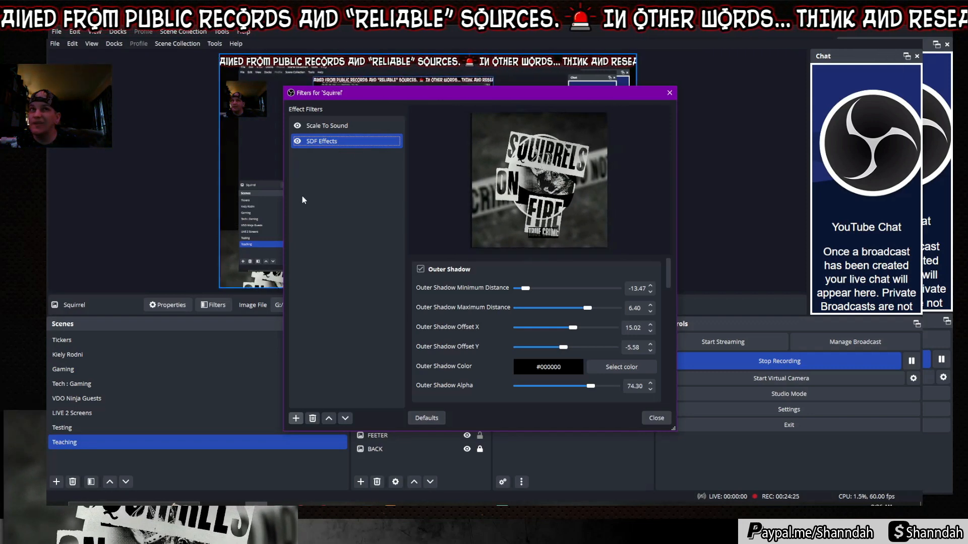
{"action": "left_click", "coordinate": [298, 141]}
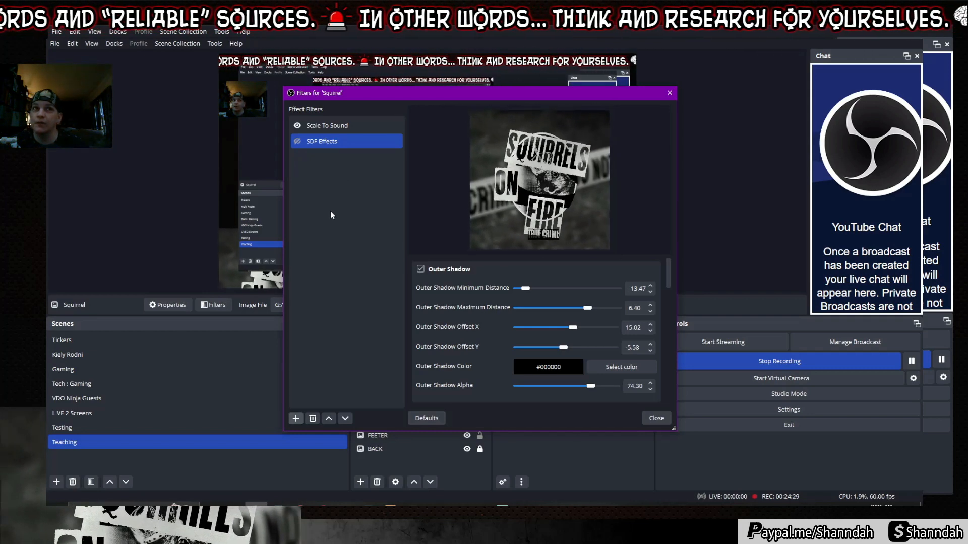
Close the filters window and move FEETER higher in the Sources list.
{"action": "left_click", "coordinate": [656, 418]}
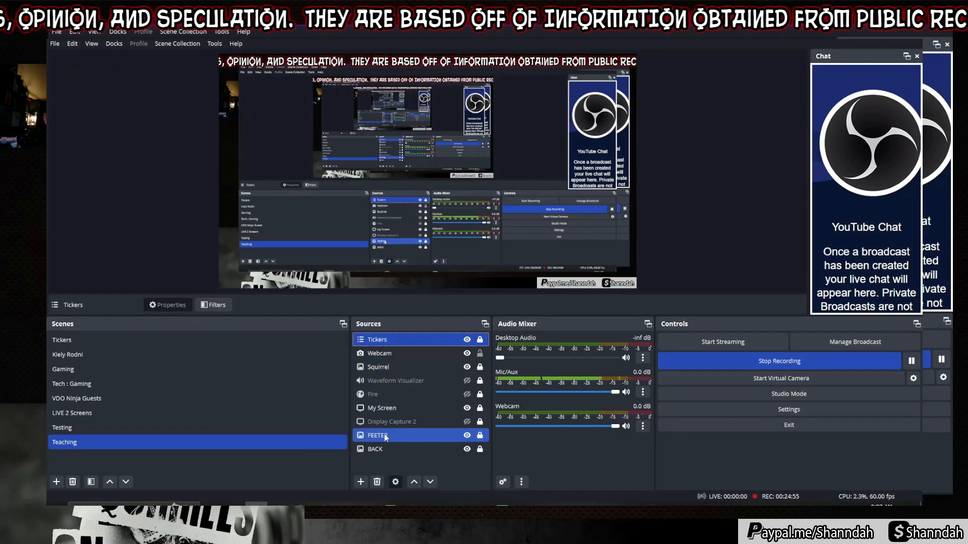
{"action": "left_click_drag", "start_coordinate": [383, 436], "coordinate": [396, 347]}
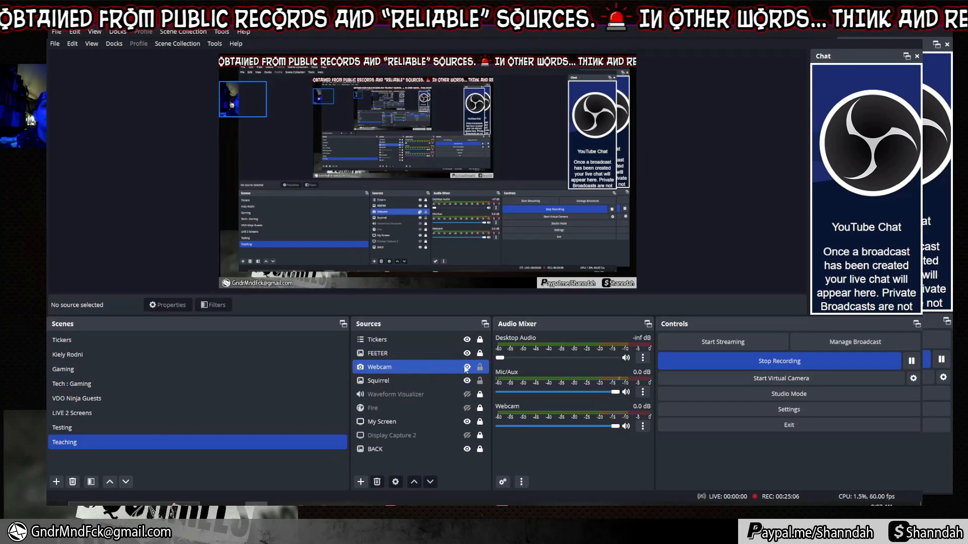
{"action": "left_click", "coordinate": [373, 341]}
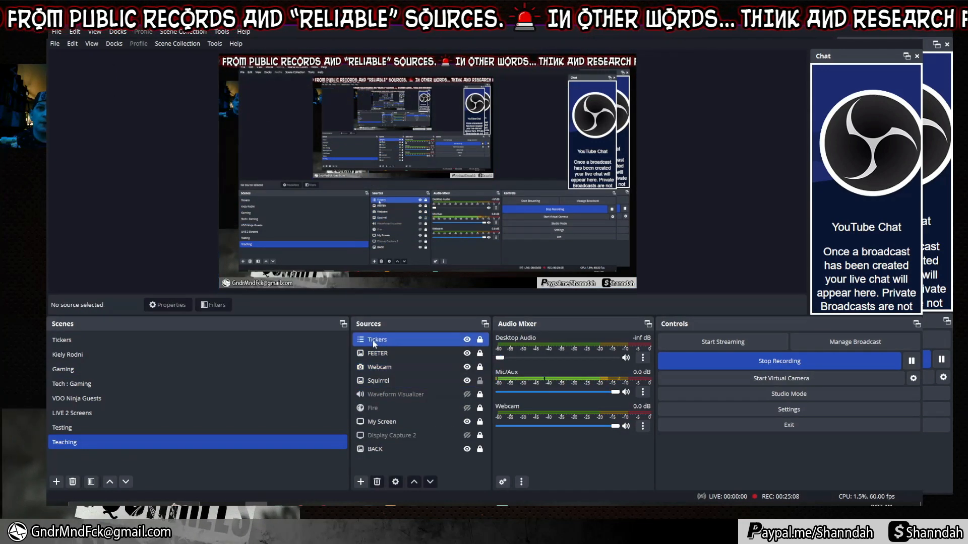
Shrink the Squirrel logo and place it at the far left just below the webcam.
{"action": "left_click", "coordinate": [378, 381]}
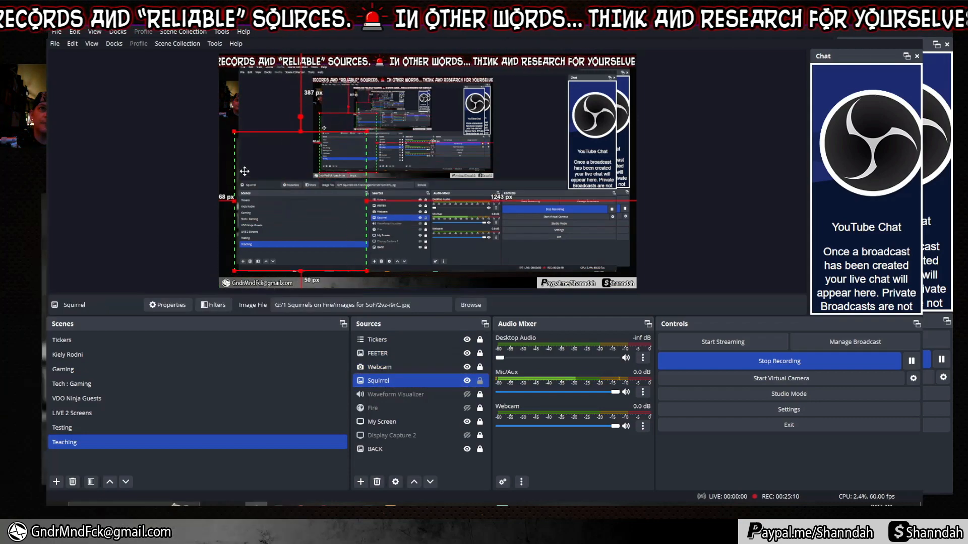
{"action": "left_click_drag", "start_coordinate": [228, 263], "coordinate": [235, 174]}
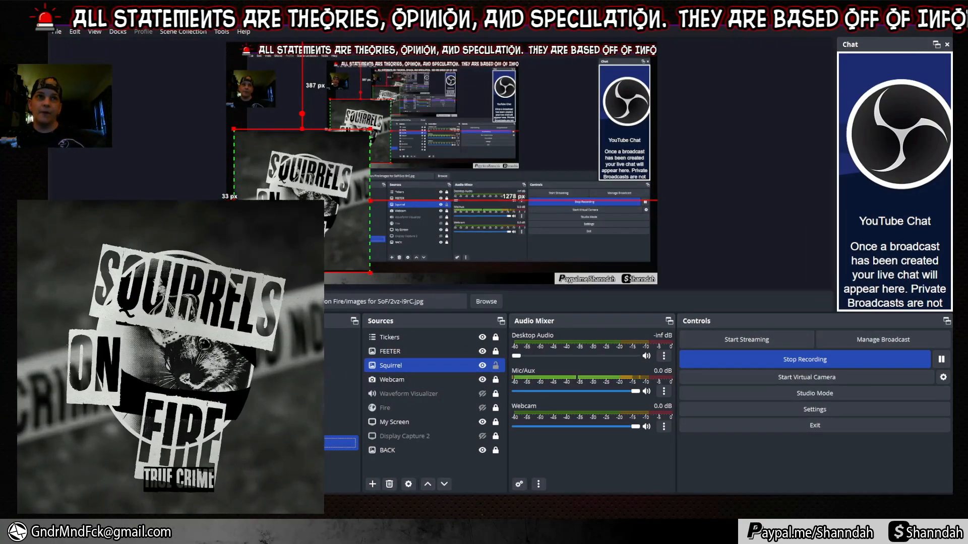
{"action": "left_click_drag", "start_coordinate": [284, 232], "coordinate": [350, 213]}
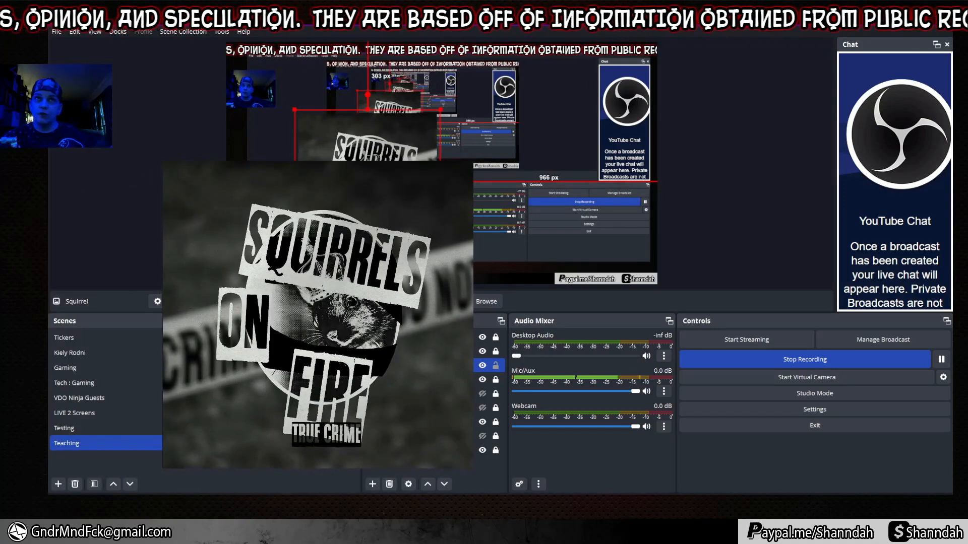
{"action": "left_click_drag", "start_coordinate": [441, 254], "coordinate": [254, 141]}
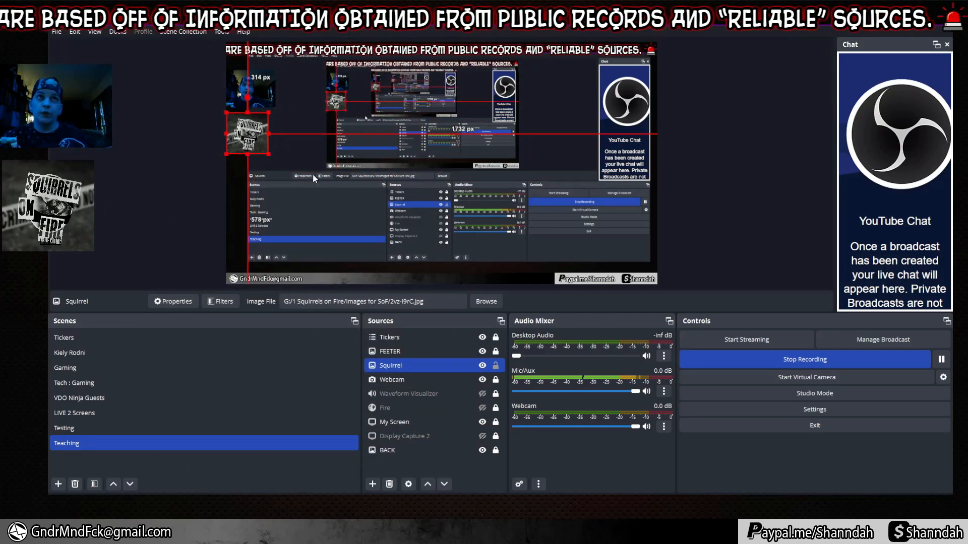
{"action": "left_click", "coordinate": [432, 422], "text": "ctrl"}
{"action": "left_click", "coordinate": [432, 422], "text": "ctrl"}
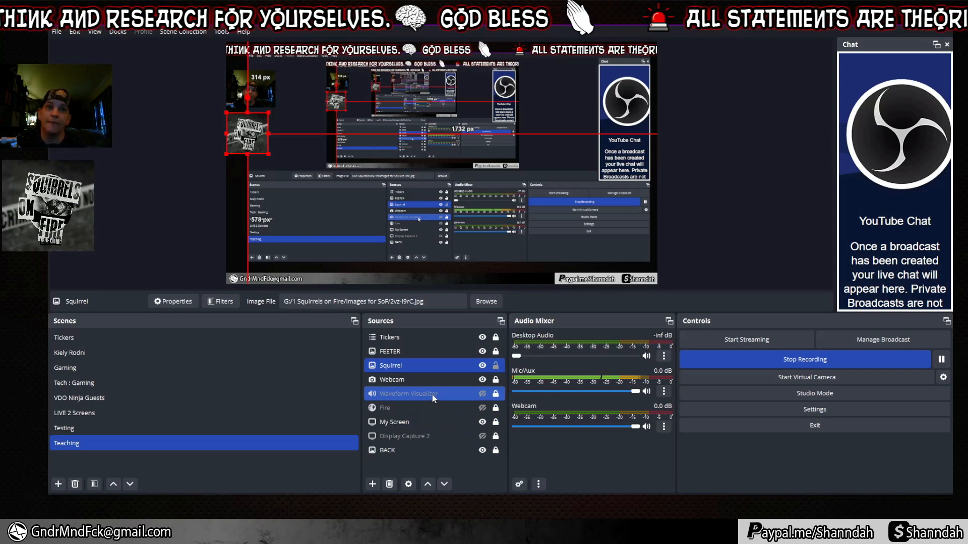
Set the Waveform Visualizer's display mode to Curve, keeping Mic/Aux as its audio source.
{"action": "left_click", "coordinate": [372, 484]}
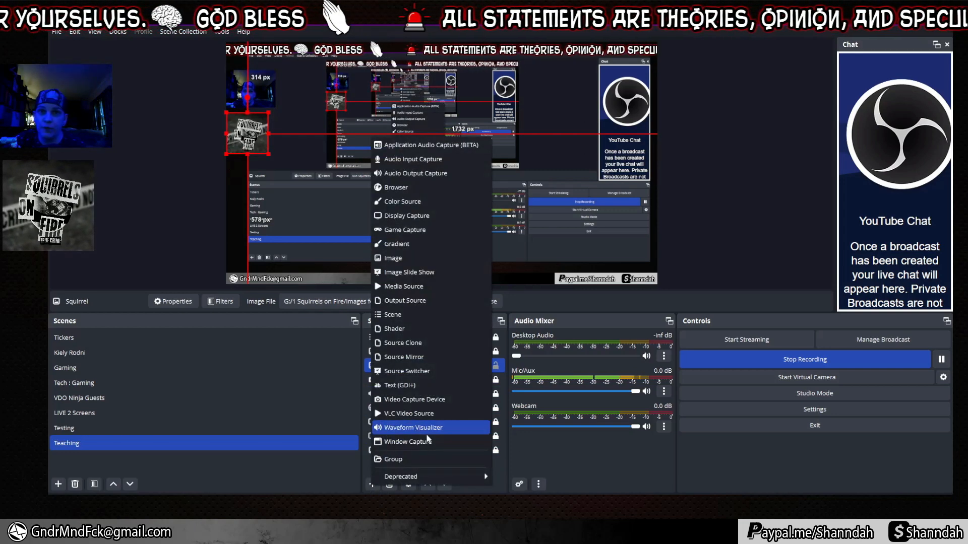
{"action": "left_click", "coordinate": [542, 459]}
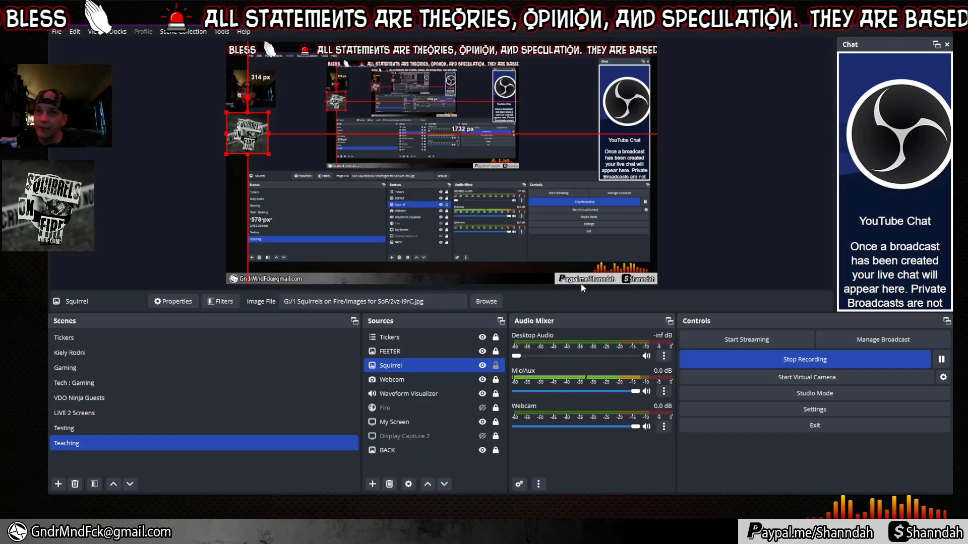
{"action": "left_click", "coordinate": [446, 381], "text": "ctrl"}
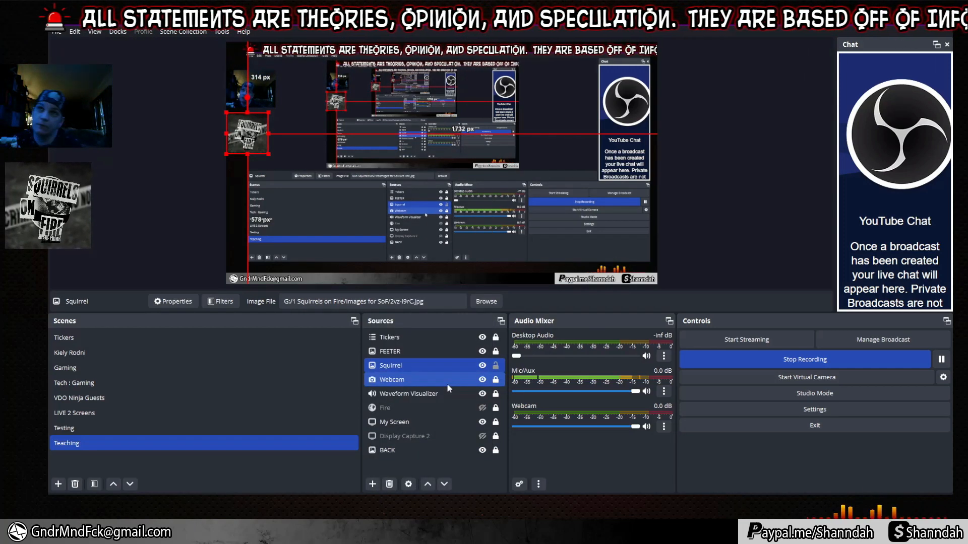
{"action": "double_click", "coordinate": [432, 393]}
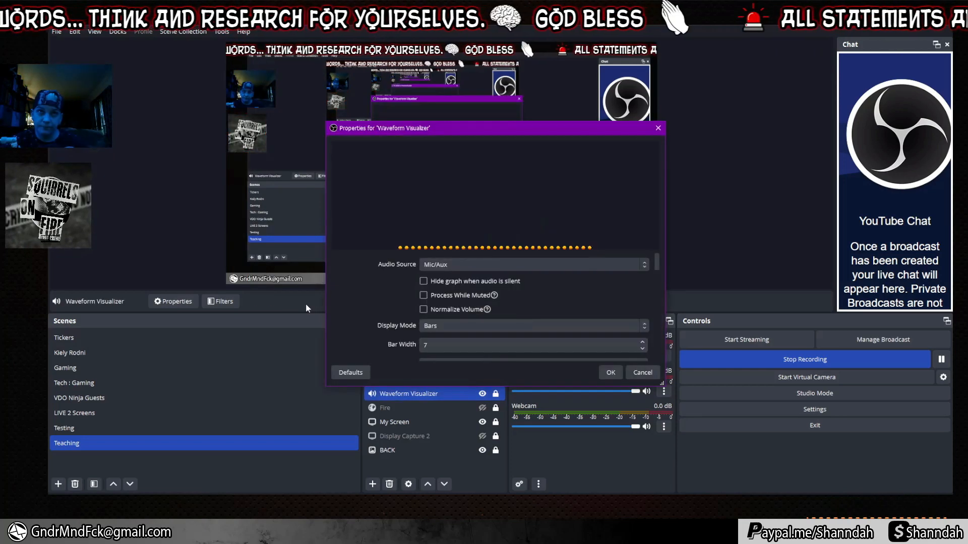
{"action": "left_click", "coordinate": [449, 265]}
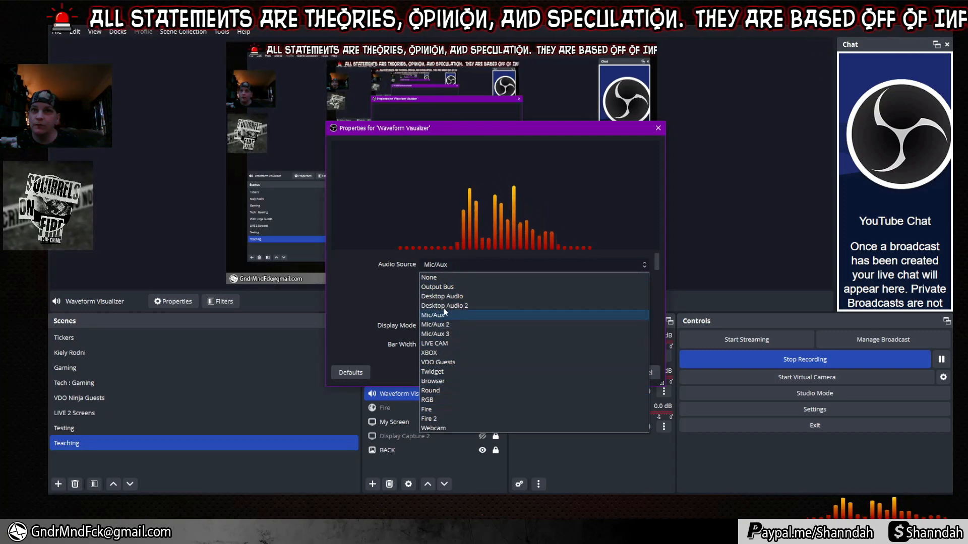
{"action": "left_click", "coordinate": [350, 284]}
{"action": "scroll", "coordinate": [362, 302], "scroll_direction": "down", "scroll_amount": 3}
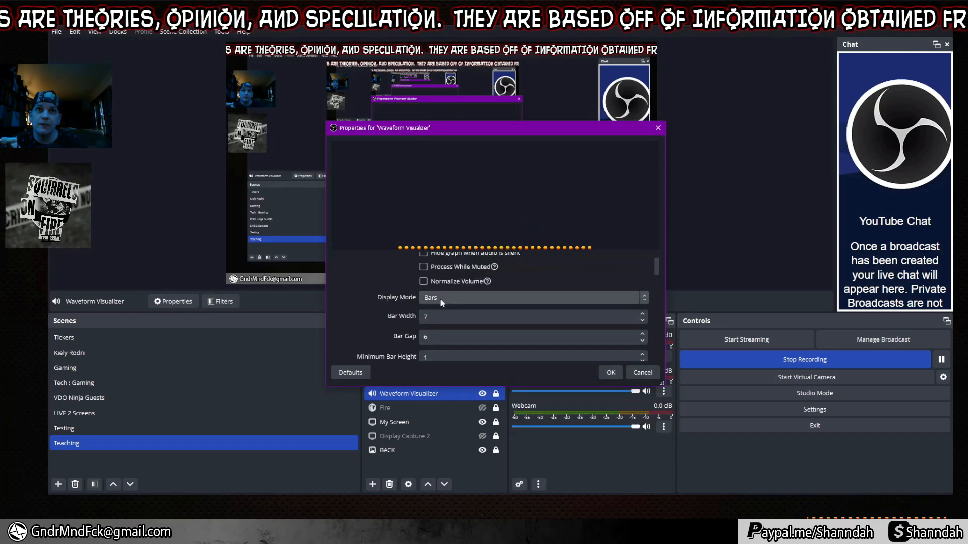
{"action": "left_click", "coordinate": [444, 298]}
{"action": "left_click", "coordinate": [444, 310]}
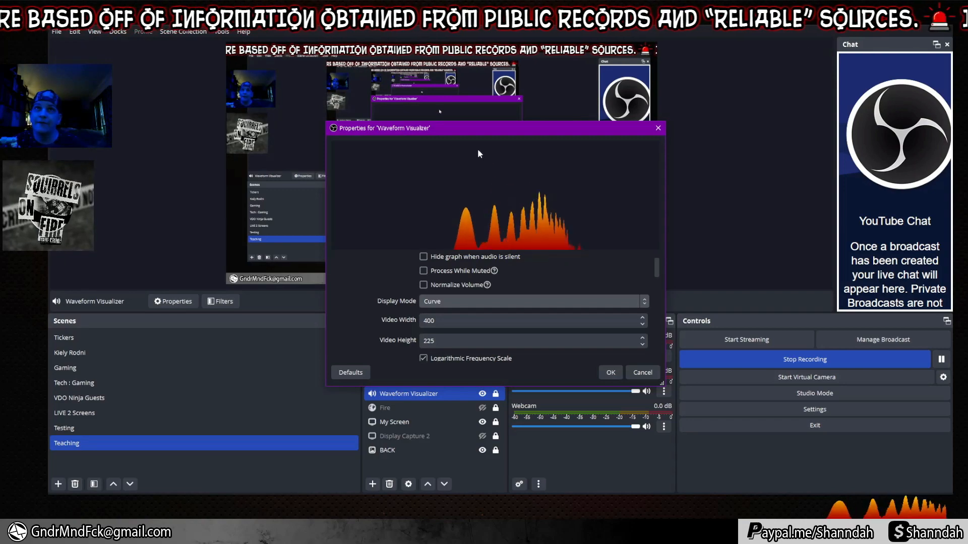
{"action": "left_click_drag", "start_coordinate": [478, 131], "coordinate": [339, 116]}
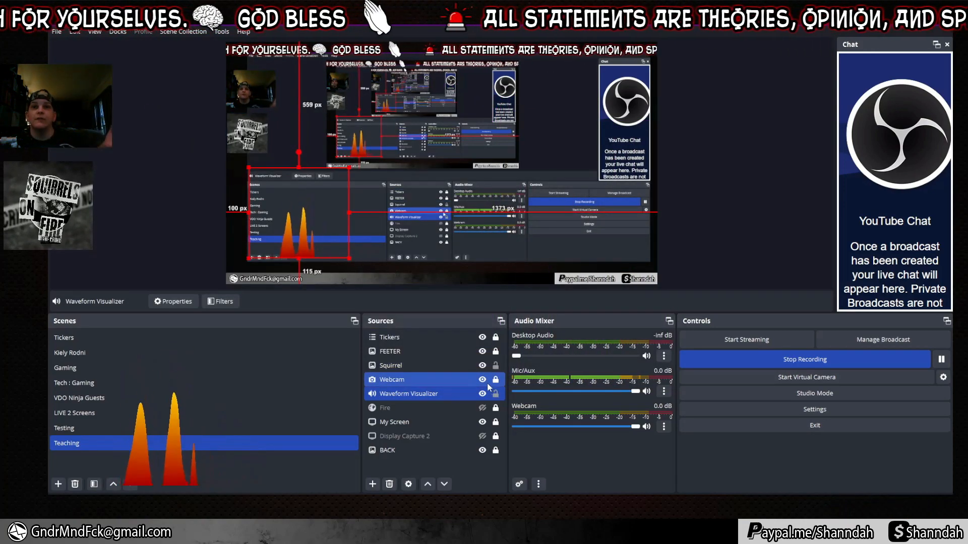
Give the visualizer an inverted radial layout with a 49.10% deadzone, and move the Squirrel logo bottom-left.
{"action": "double_click", "coordinate": [446, 396]}
{"action": "left_click_drag", "start_coordinate": [518, 129], "coordinate": [625, 124]}
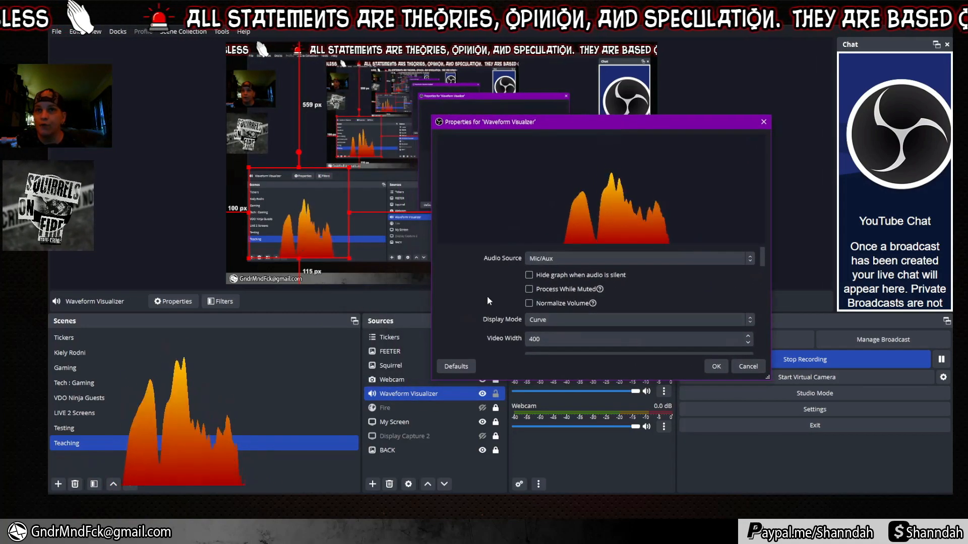
{"action": "scroll", "coordinate": [487, 295], "scroll_direction": "down", "scroll_amount": 2}
{"action": "left_click", "coordinate": [530, 349]}
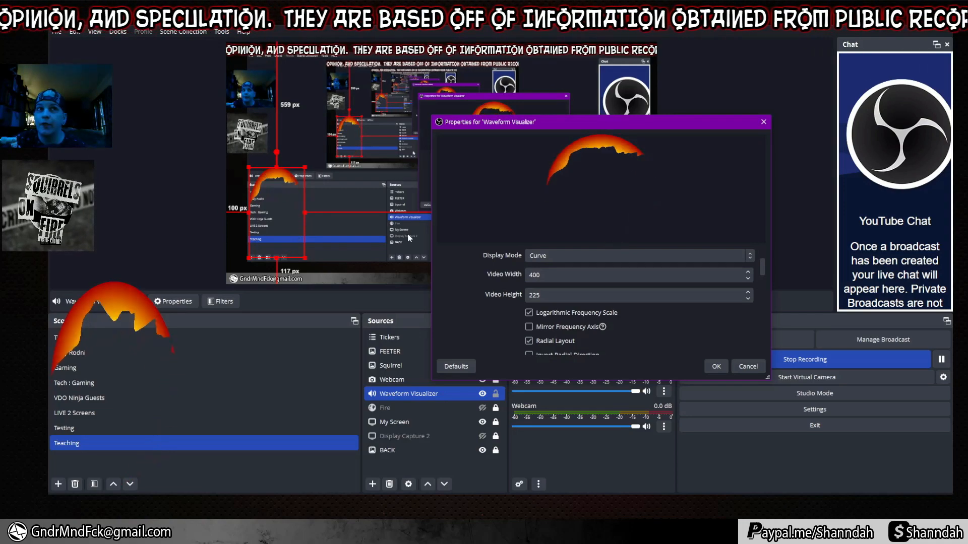
{"action": "scroll", "coordinate": [532, 330], "scroll_direction": "down", "scroll_amount": 1}
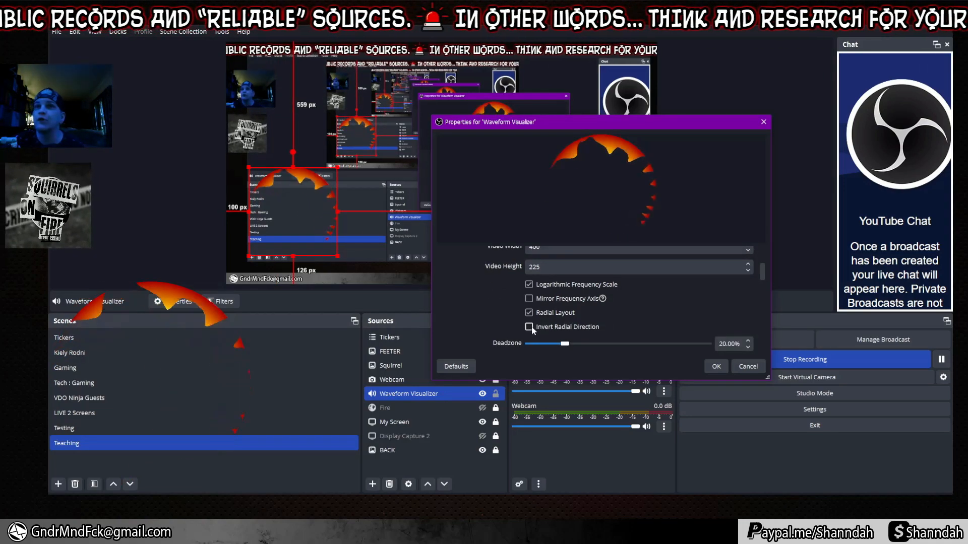
{"action": "left_click", "coordinate": [529, 327]}
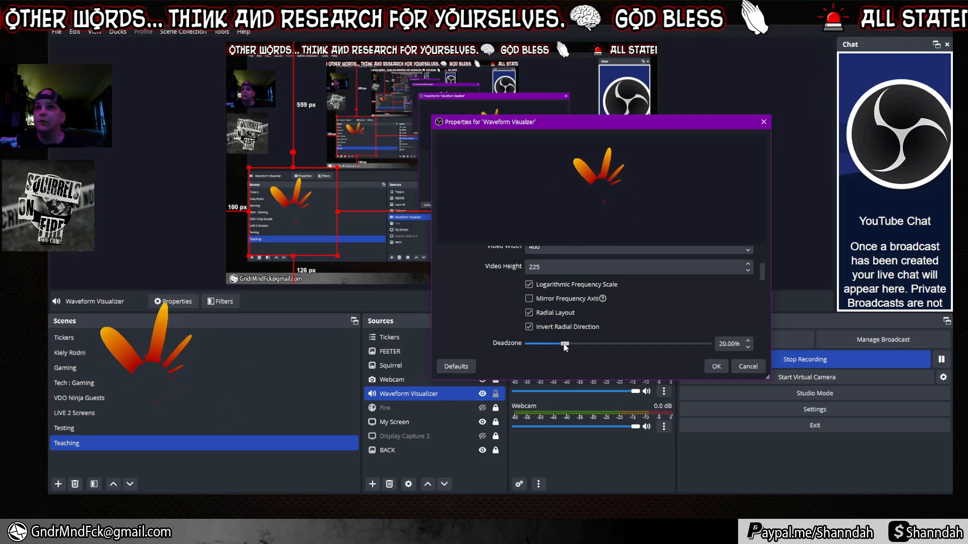
{"action": "left_click_drag", "start_coordinate": [565, 345], "coordinate": [616, 346]}
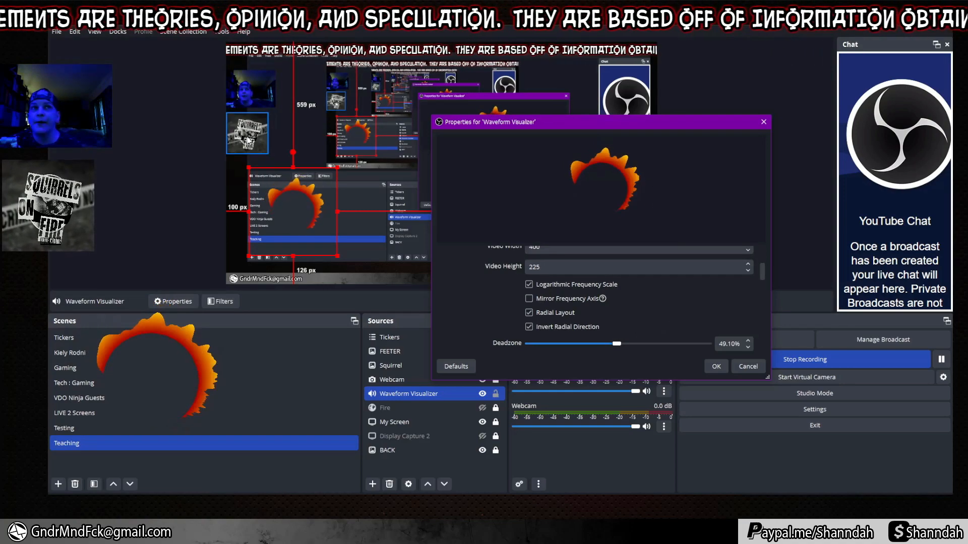
{"action": "left_click_drag", "start_coordinate": [250, 140], "coordinate": [276, 222]}
{"action": "left_click", "coordinate": [313, 204]}
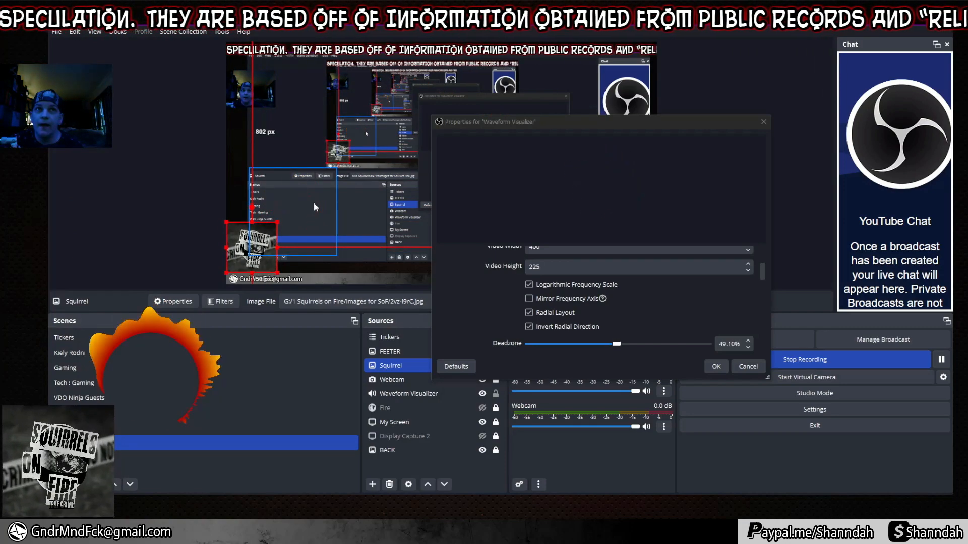
Layer the Waveform Visualizer above Squirrel and resize the logo to sit under the ring.
{"action": "left_click", "coordinate": [272, 236]}
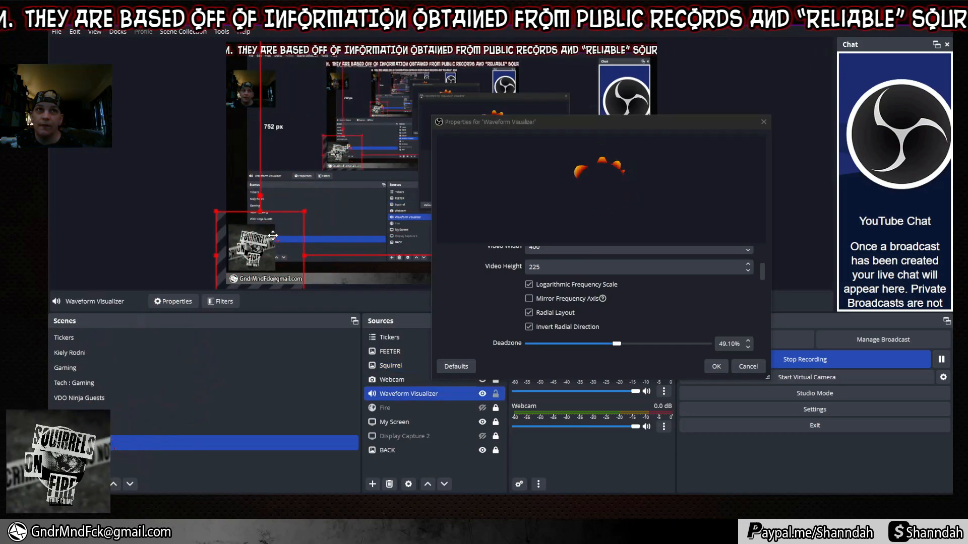
{"action": "left_click_drag", "start_coordinate": [418, 401], "coordinate": [401, 360]}
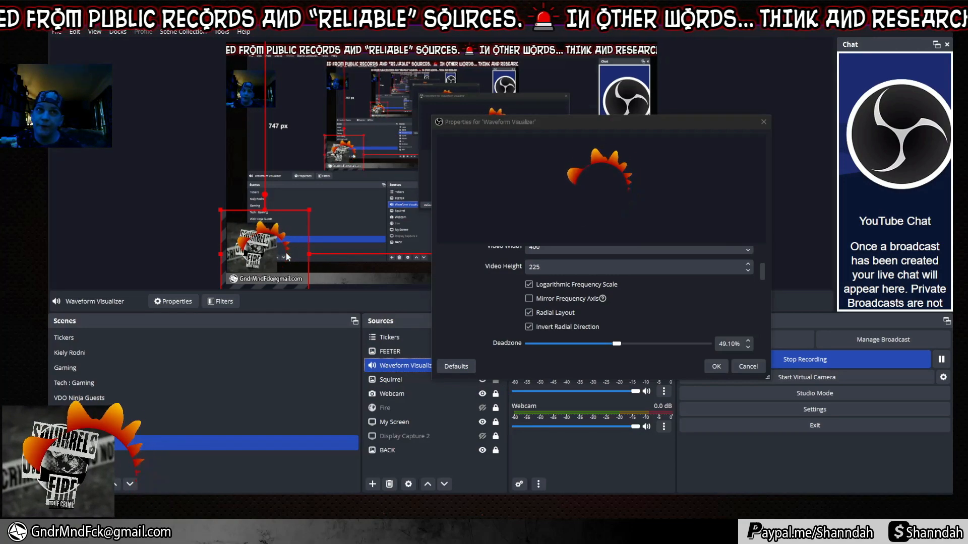
{"action": "left_click_drag", "start_coordinate": [287, 257], "coordinate": [264, 238]}
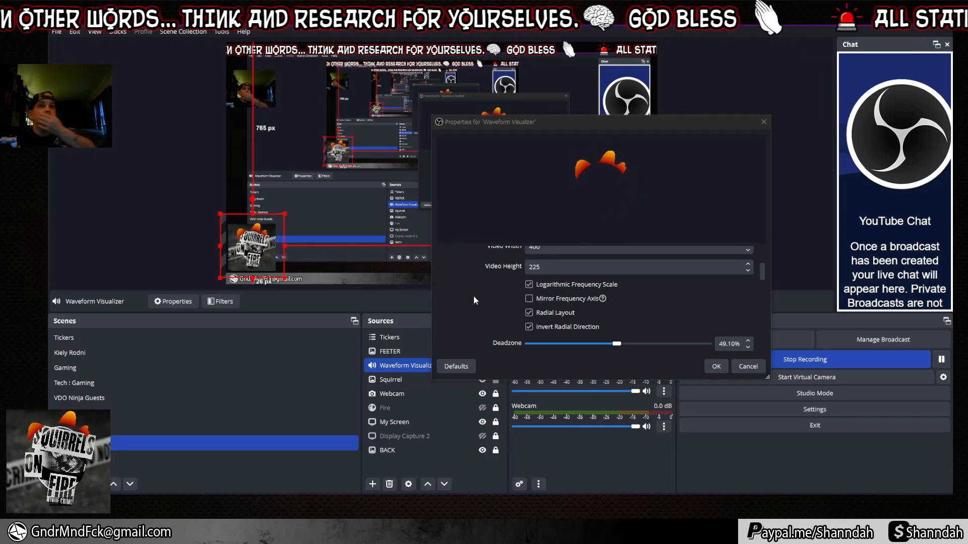
Try Stereo channel mode on the visualizer, then set it back to Mono.
{"action": "left_click", "coordinate": [479, 315]}
{"action": "scroll", "coordinate": [478, 315], "scroll_direction": "down", "scroll_amount": 2}
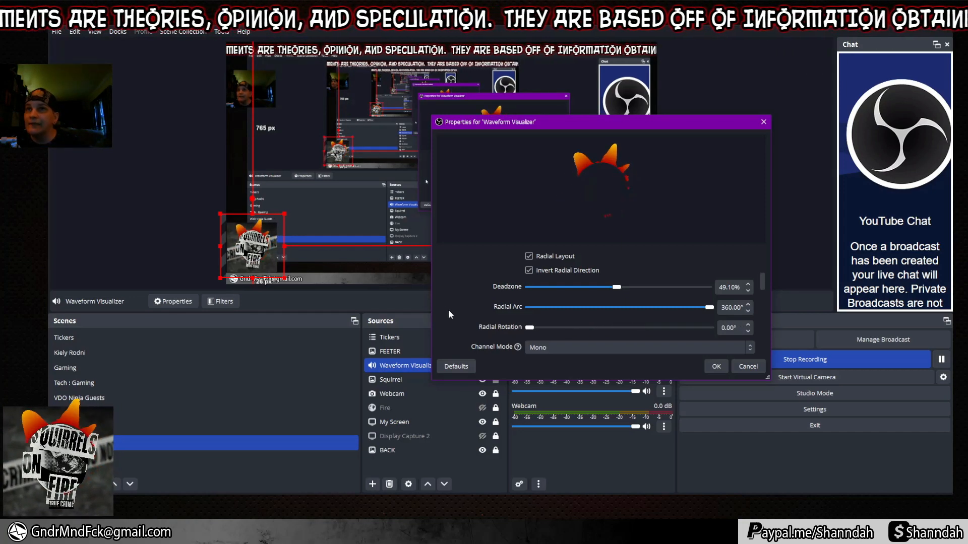
{"action": "scroll", "coordinate": [442, 306], "scroll_direction": "down", "scroll_amount": 1}
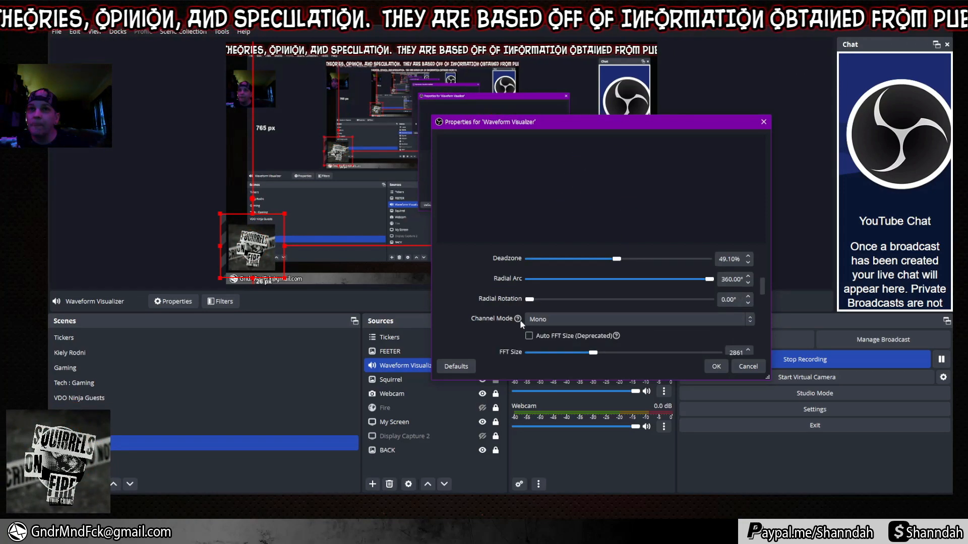
{"action": "left_click", "coordinate": [552, 318]}
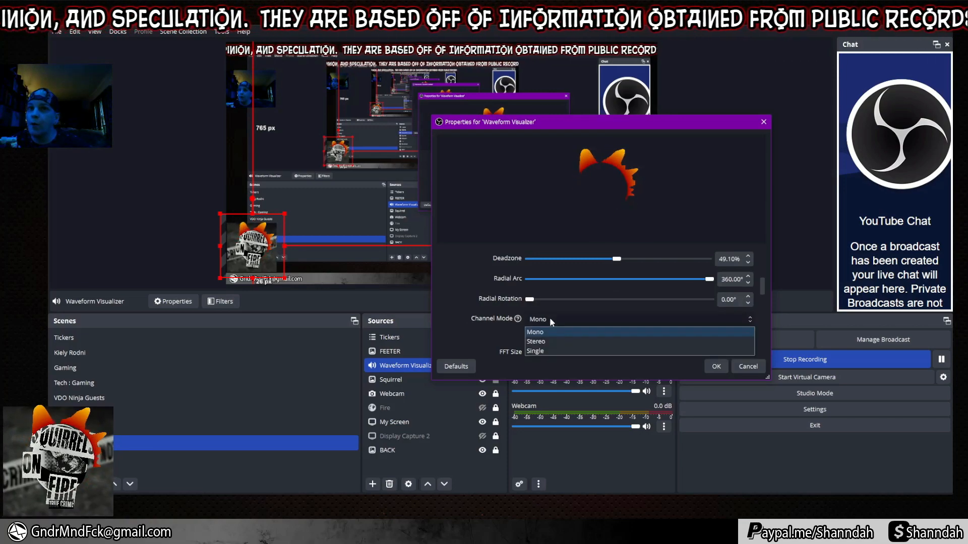
{"action": "left_click", "coordinate": [546, 341]}
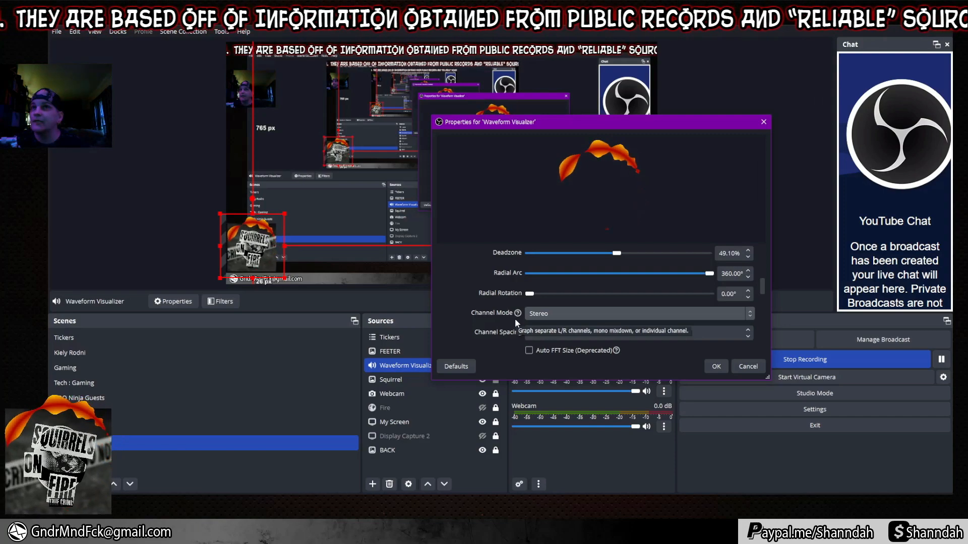
{"action": "left_click", "coordinate": [565, 313]}
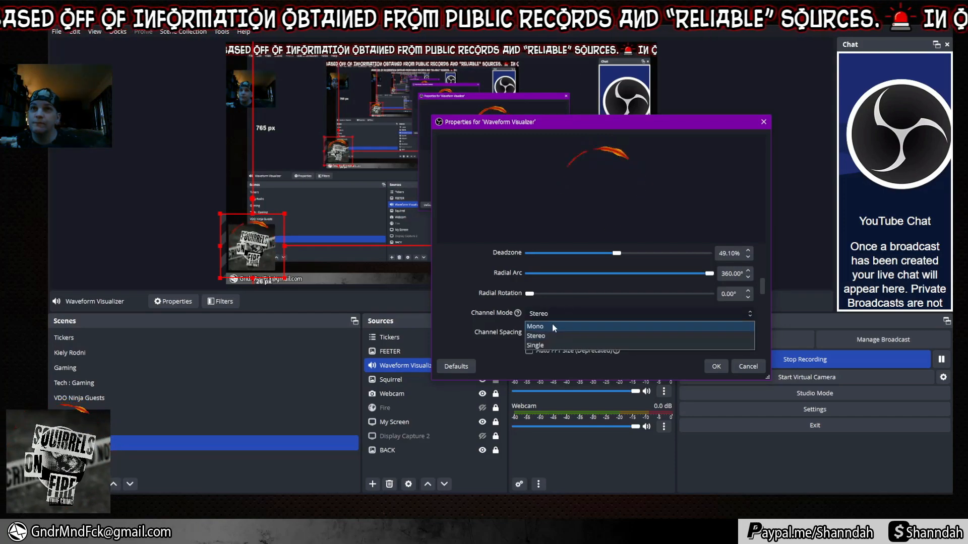
{"action": "left_click", "coordinate": [550, 326]}
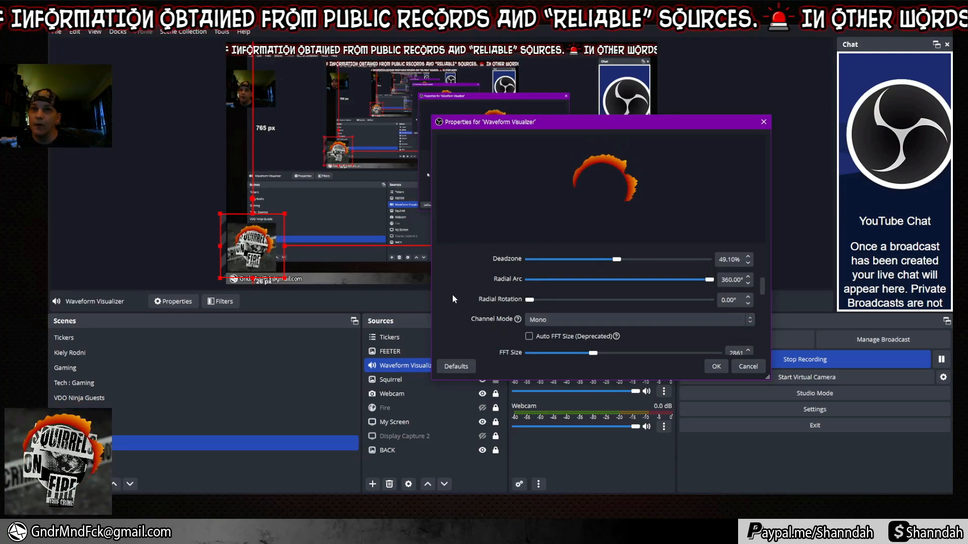
{"action": "scroll", "coordinate": [452, 294], "scroll_direction": "down", "scroll_amount": 1}
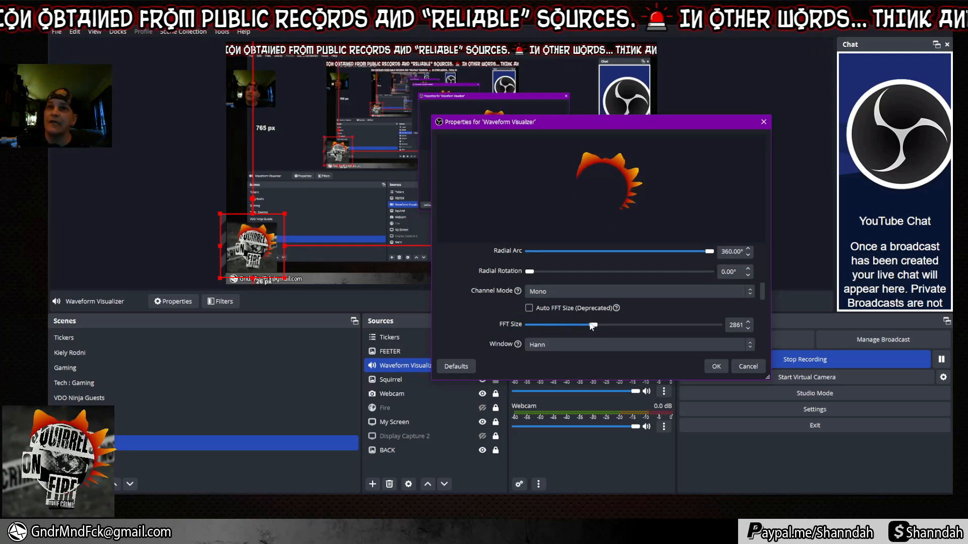
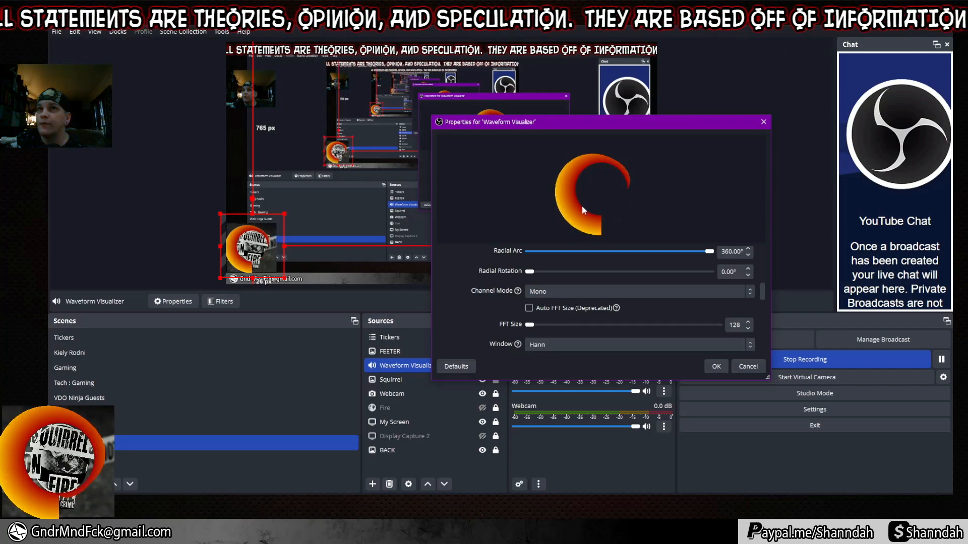
After trying Blackman-Harris, keep the Hann window and raise the visualizer's FFT Size from 128 to 5706.
{"action": "left_click", "coordinate": [572, 344]}
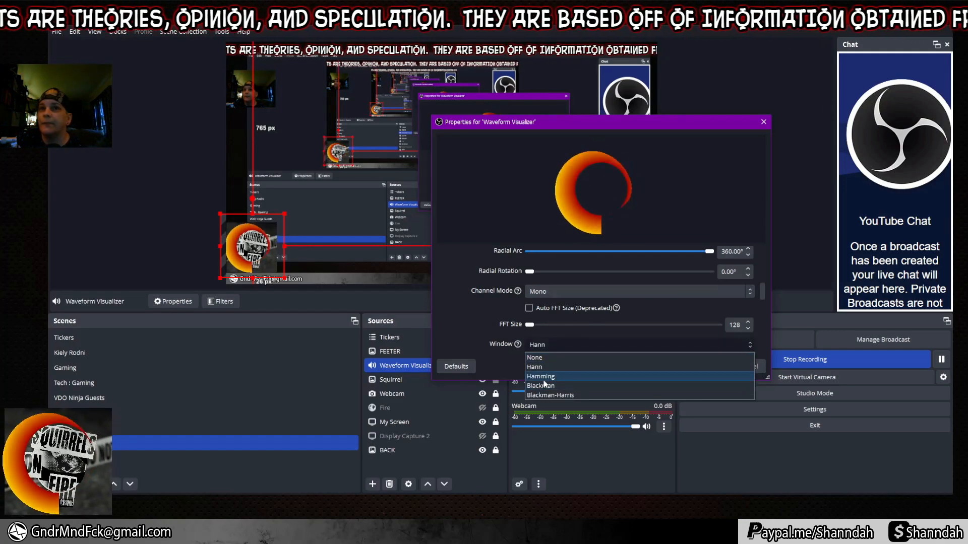
{"action": "left_click", "coordinate": [554, 395]}
{"action": "left_click", "coordinate": [574, 344]}
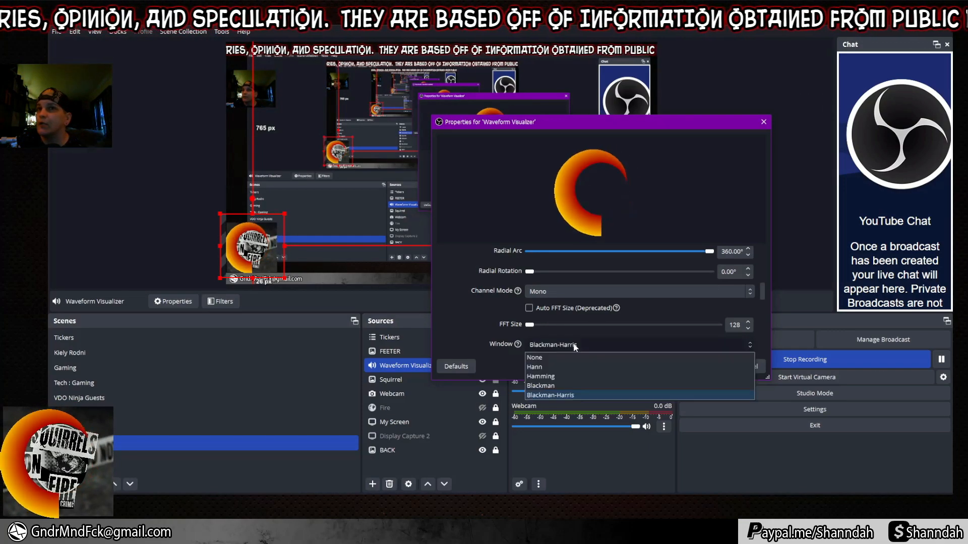
{"action": "left_click", "coordinate": [556, 367]}
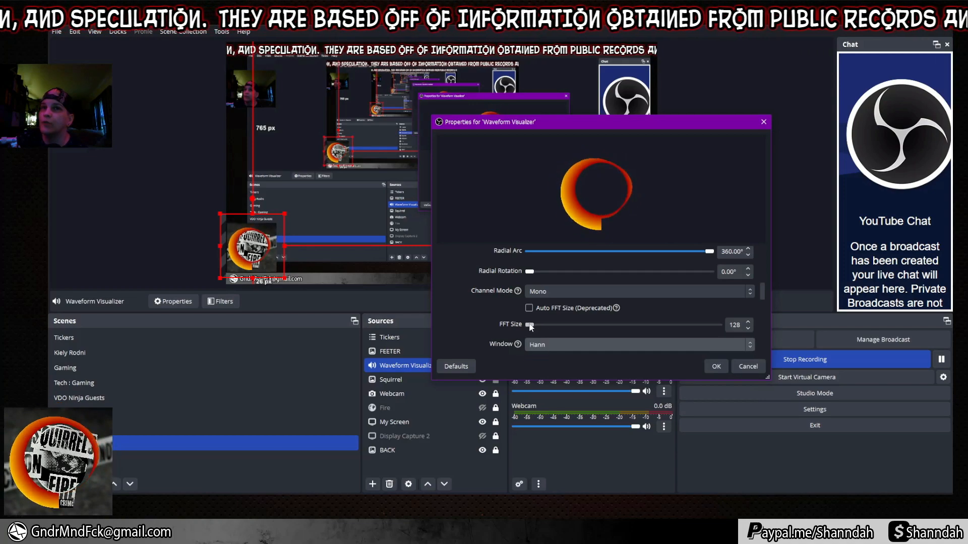
{"action": "left_click_drag", "start_coordinate": [529, 325], "coordinate": [595, 326]}
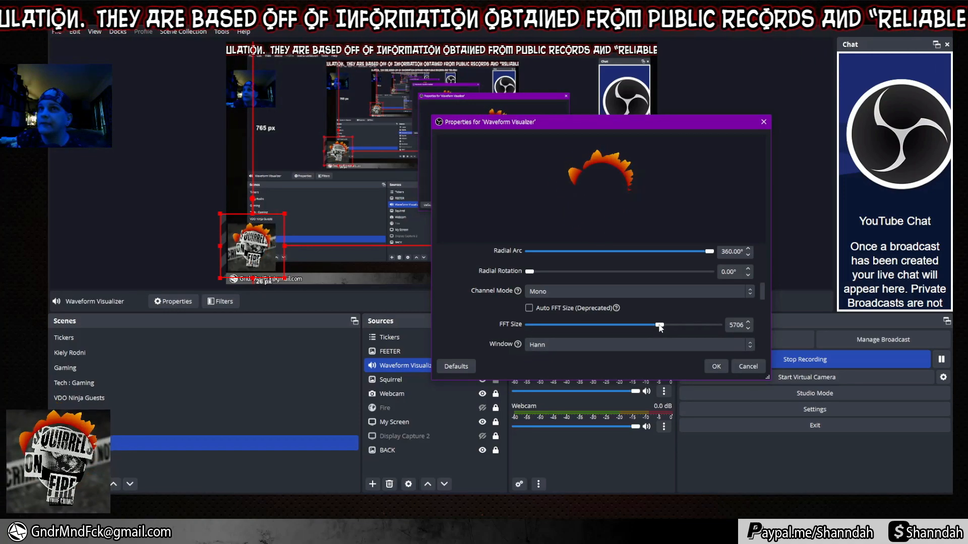
{"action": "scroll", "coordinate": [455, 312], "scroll_direction": "down", "scroll_amount": 3}
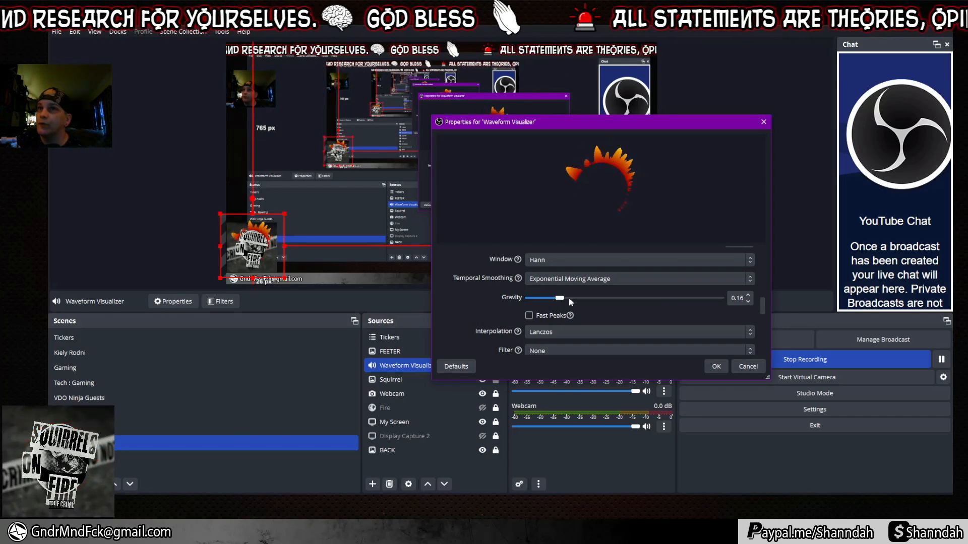
Fine-tune the visualizer's Gravity from 0.16 to 0.54 and confirm the properties with OK.
{"action": "left_click_drag", "start_coordinate": [570, 299], "coordinate": [702, 300]}
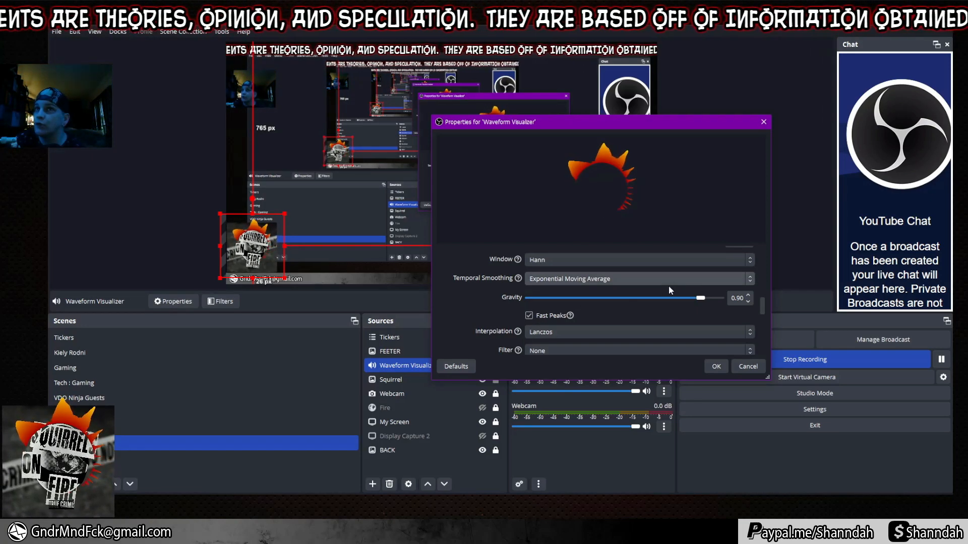
{"action": "left_click", "coordinate": [635, 298]}
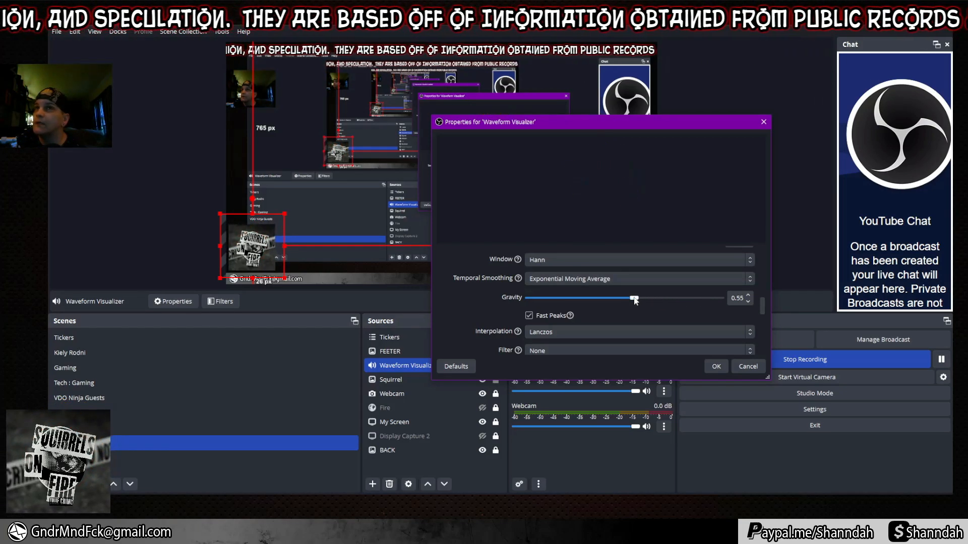
{"action": "left_click_drag", "start_coordinate": [634, 298], "coordinate": [632, 299]}
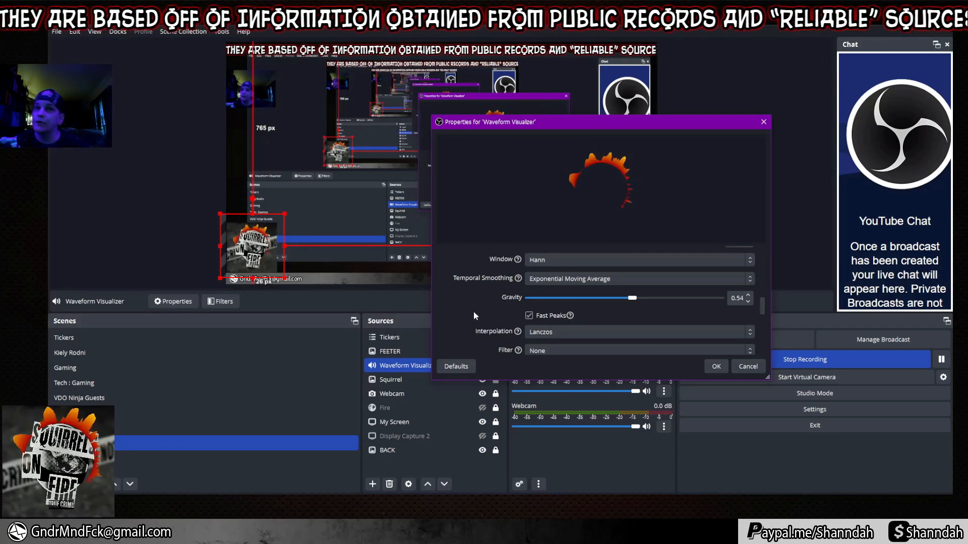
{"action": "scroll", "coordinate": [473, 311], "scroll_direction": "down", "scroll_amount": 3}
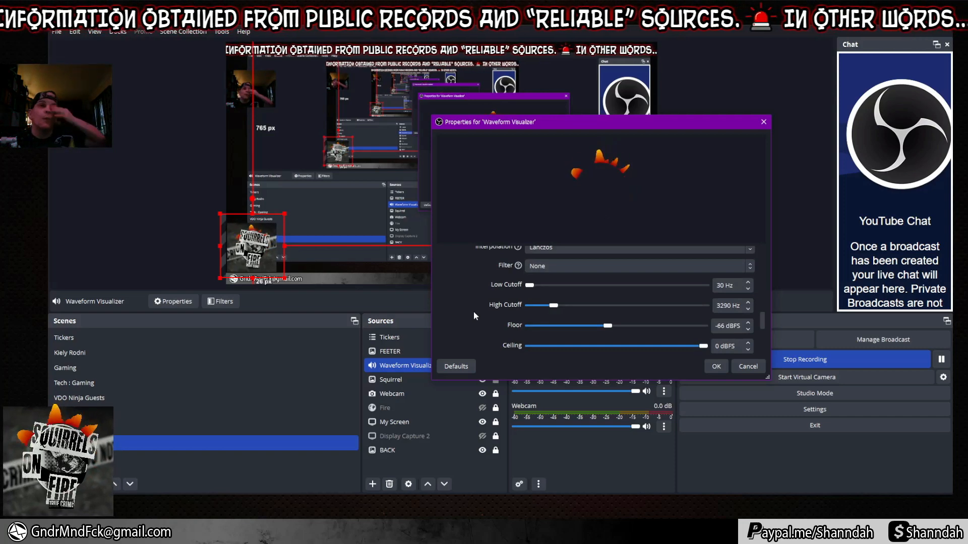
{"action": "left_click", "coordinate": [718, 366]}
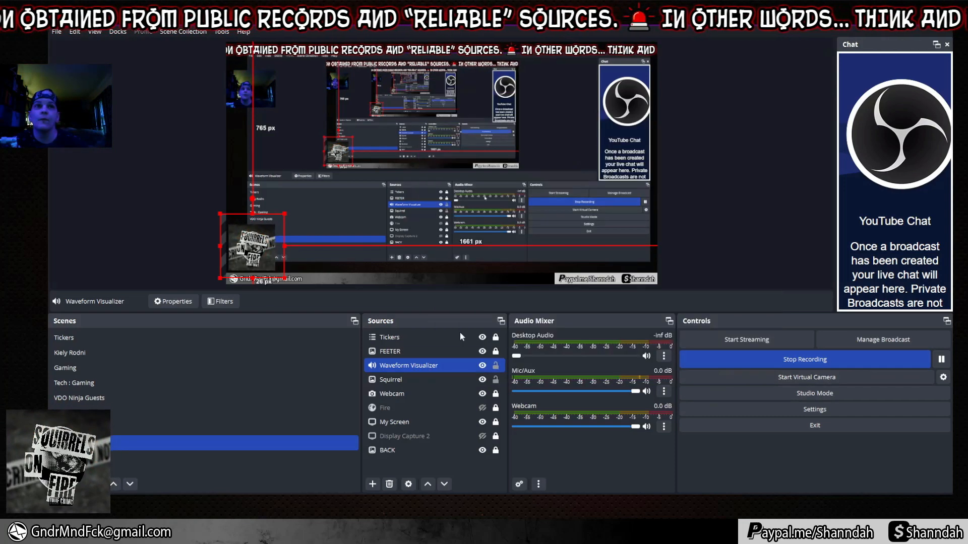
Move the Webcam source down in the preview so it sits just above the Squirrel logo.
{"action": "left_click_drag", "start_coordinate": [283, 214], "coordinate": [283, 243]}
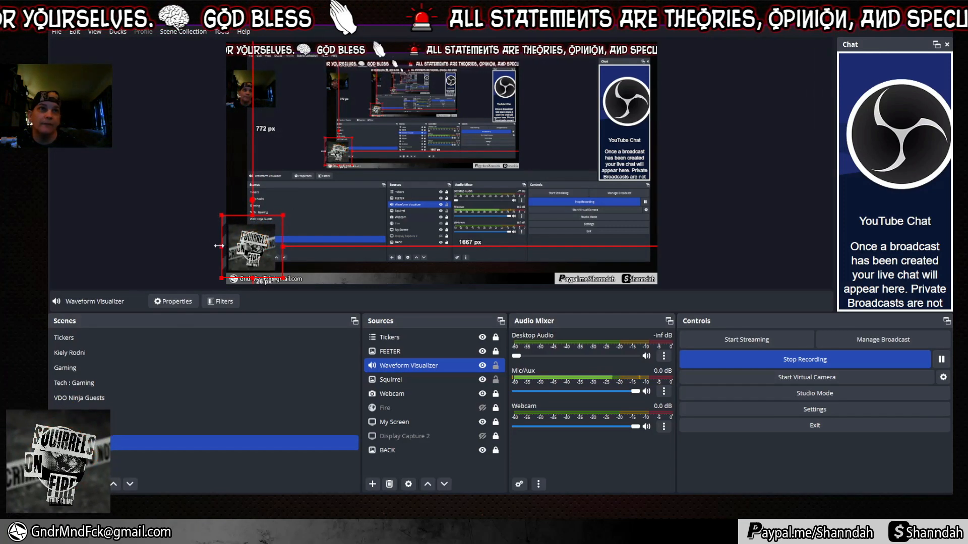
{"action": "left_click", "coordinate": [176, 231]}
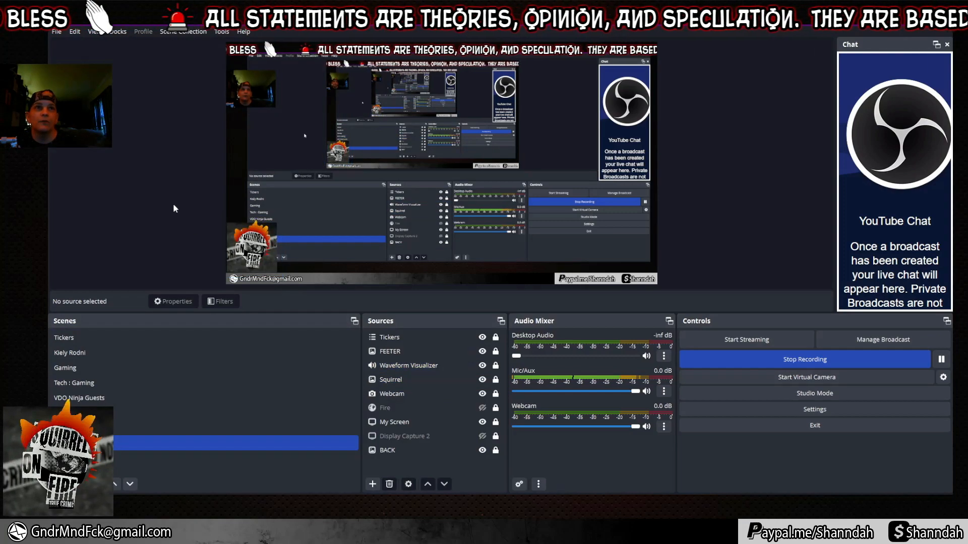
{"action": "left_click", "coordinate": [443, 394]}
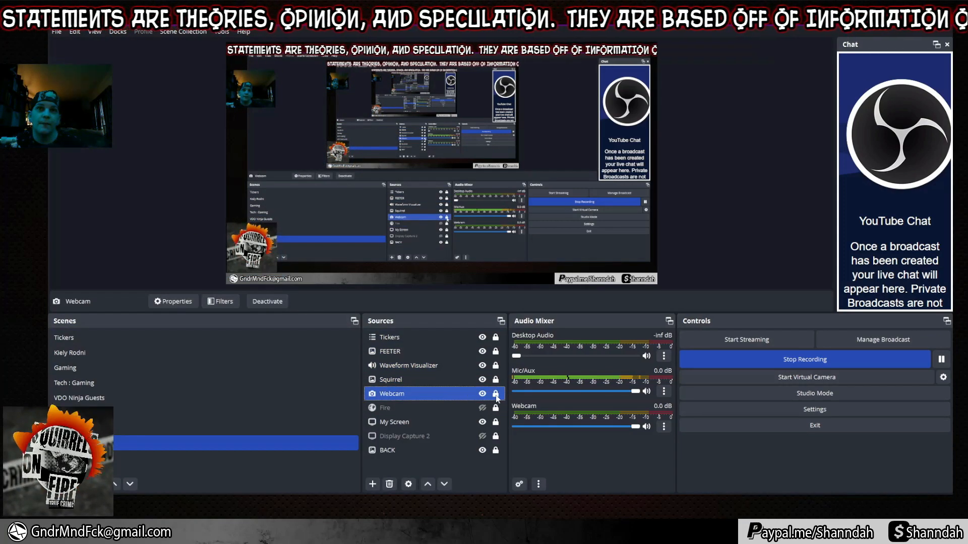
{"action": "left_click_drag", "start_coordinate": [251, 98], "coordinate": [252, 209]}
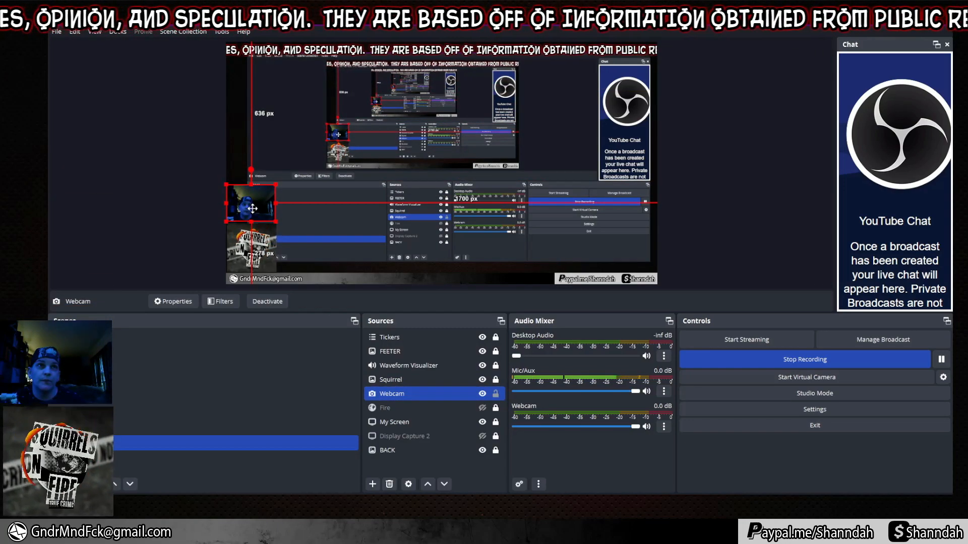
{"action": "left_click", "coordinate": [300, 258]}
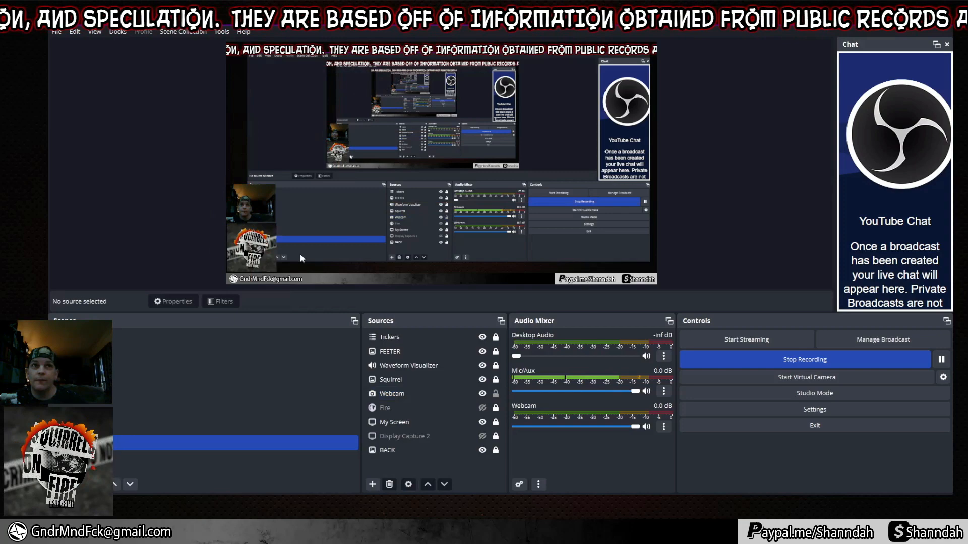
Unlock My Screen and pull its left edge inward to reveal the Scenes list.
{"action": "left_click", "coordinate": [497, 422]}
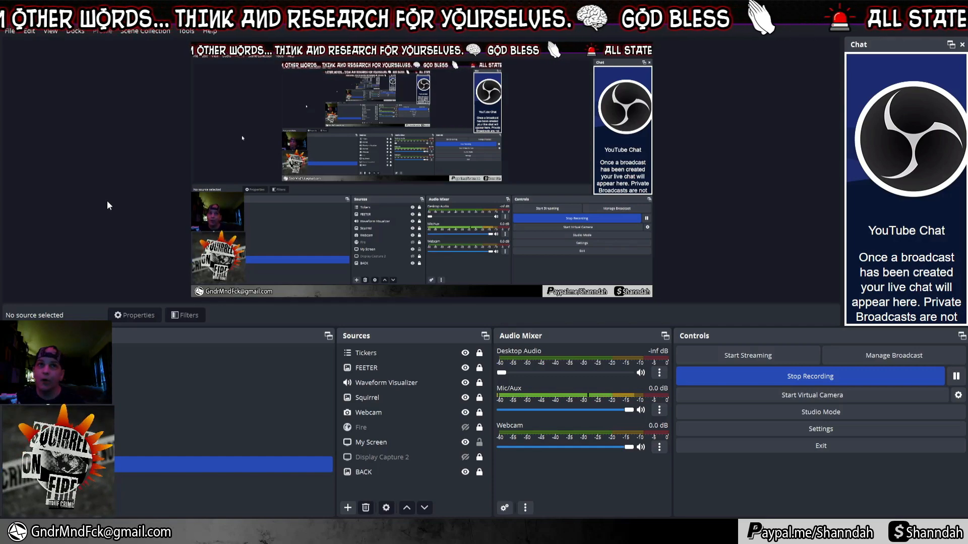
{"action": "left_click", "coordinate": [201, 171]}
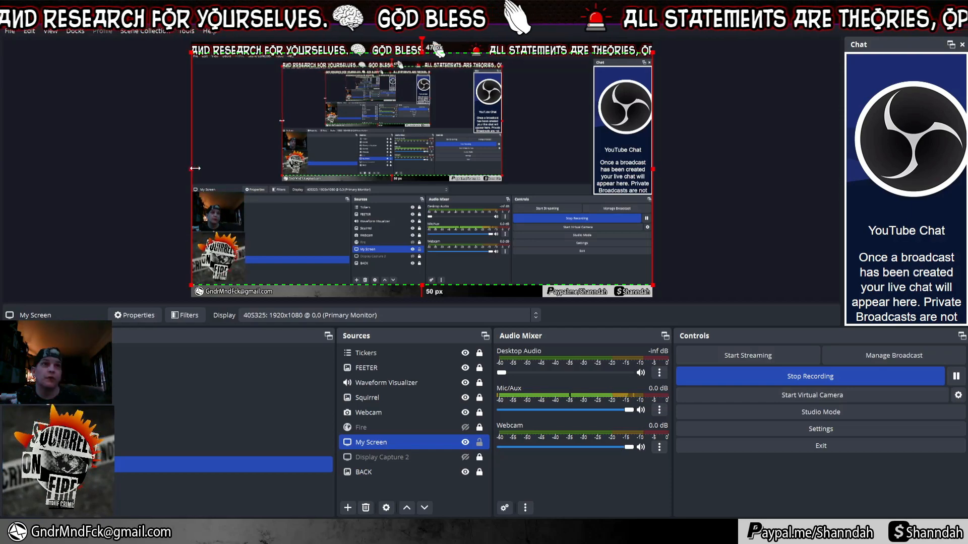
{"action": "left_click_drag", "start_coordinate": [191, 168], "coordinate": [346, 172]}
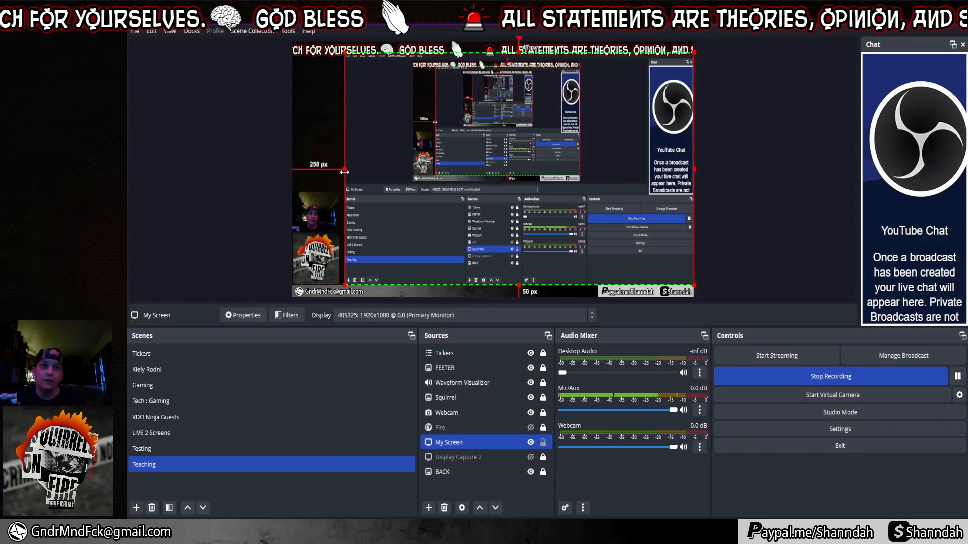
{"action": "left_click", "coordinate": [257, 207]}
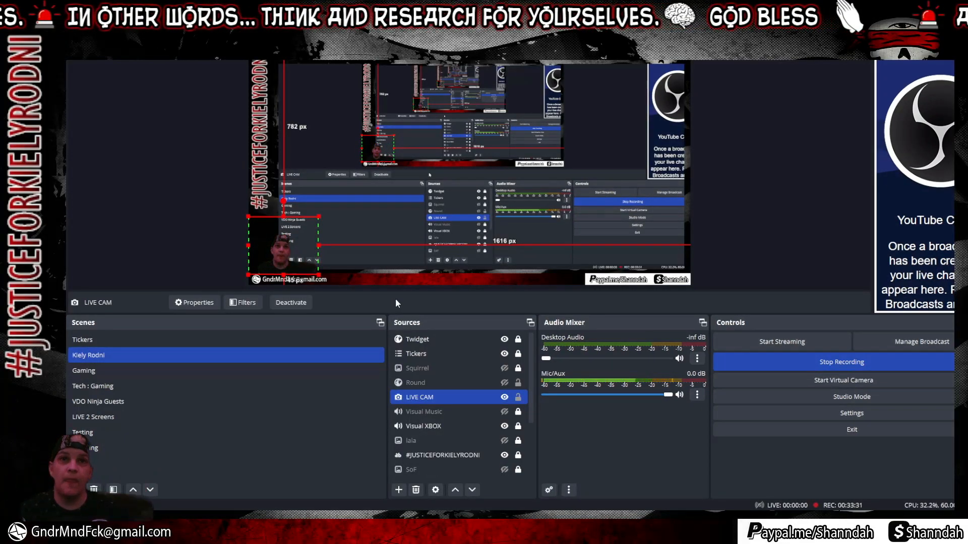
Show the SoF burning squirrel image in the Kiely Rodni scene, then switch to Tech : Gaming.
{"action": "left_click", "coordinate": [504, 426], "text": "ctrl"}
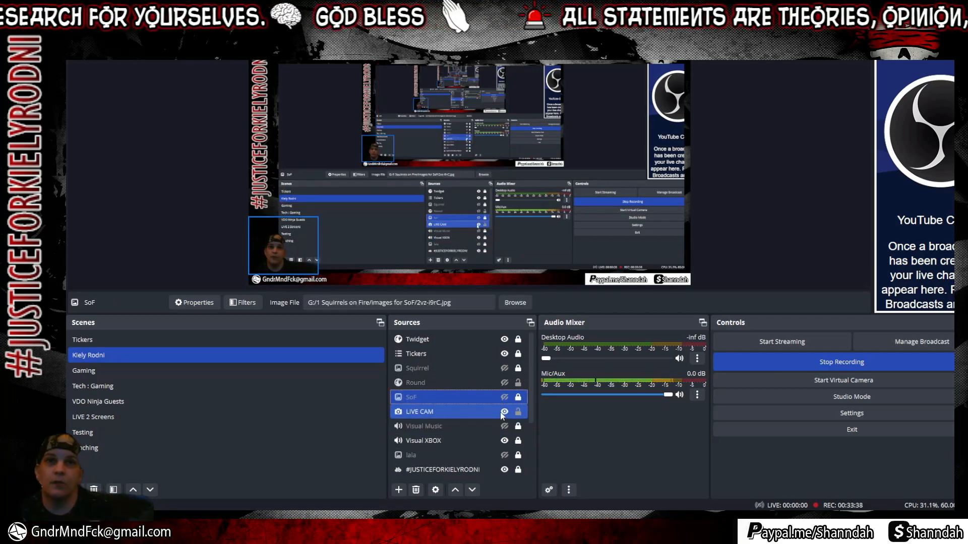
{"action": "left_click", "coordinate": [504, 398]}
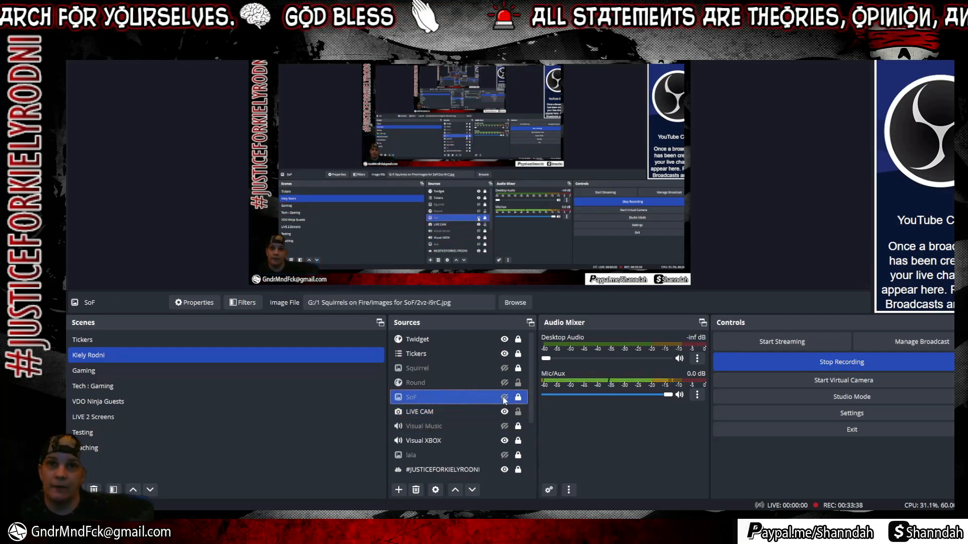
{"action": "left_click", "coordinate": [504, 398]}
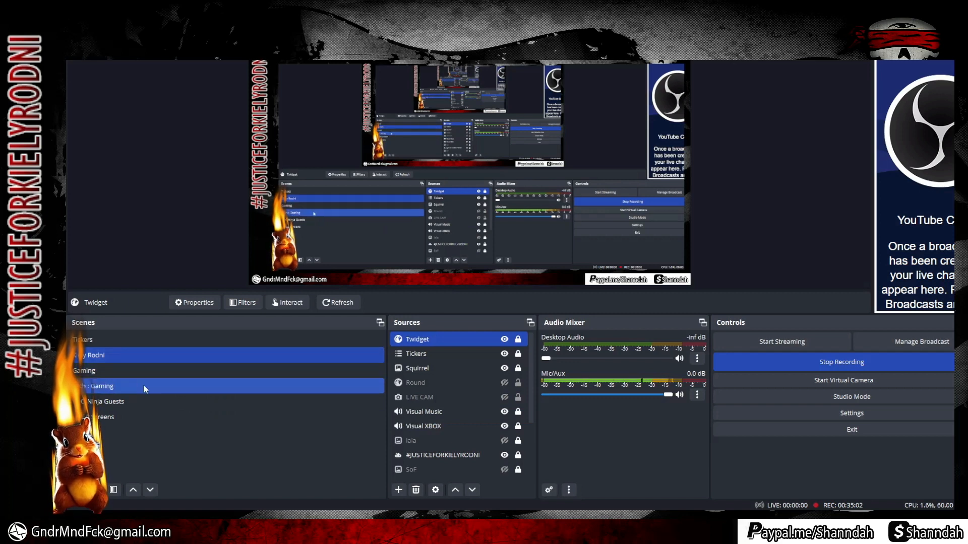
{"action": "left_click", "coordinate": [120, 371]}
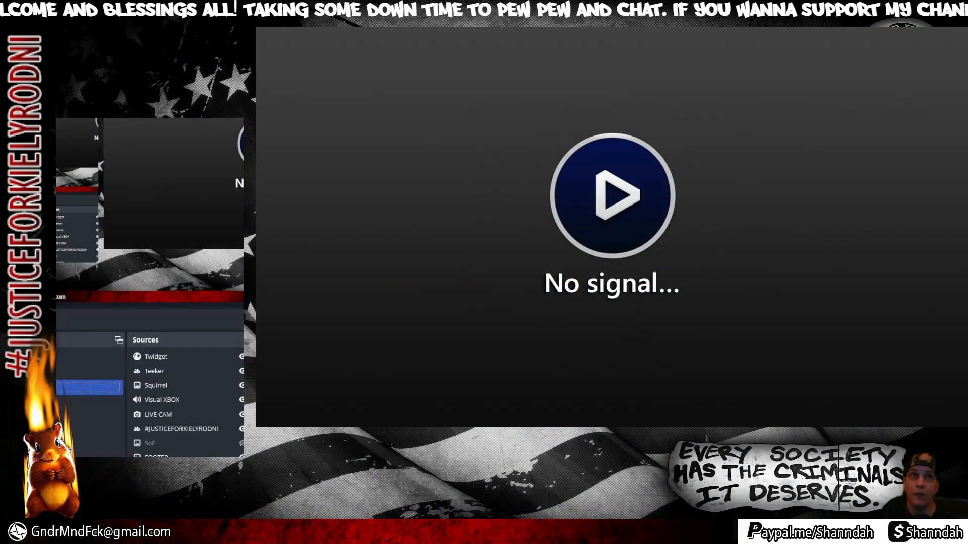